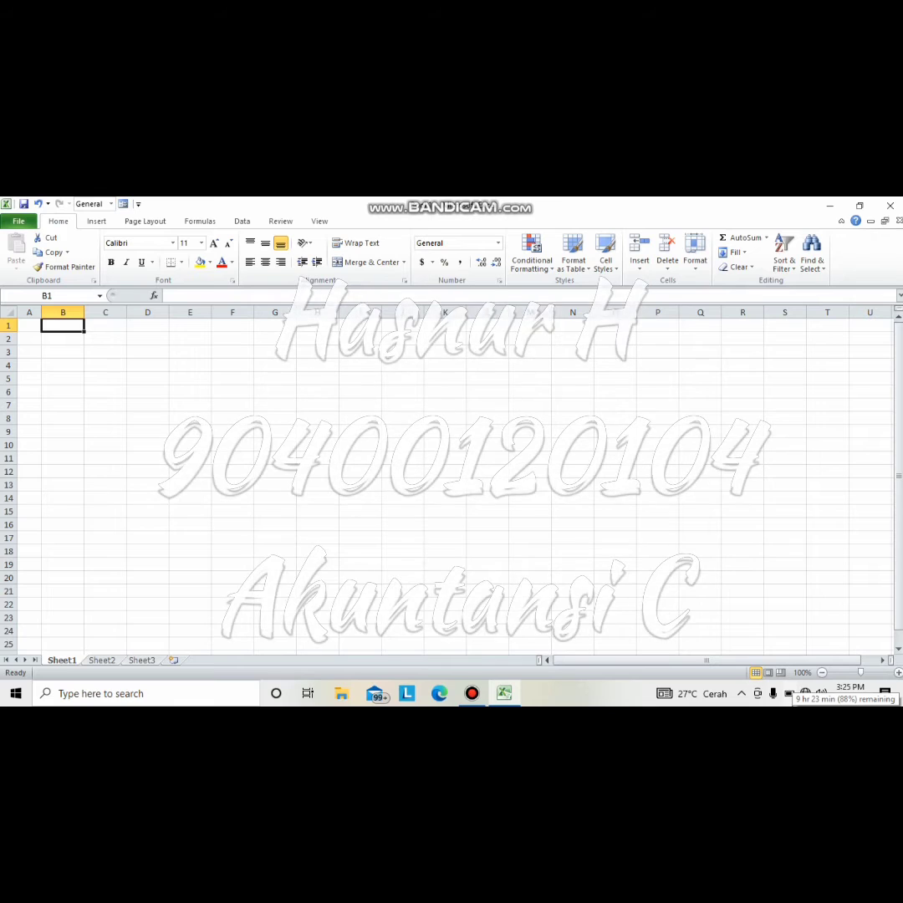
- Enter the title DAFTAR REKENING JAYA BAYA PERCETAKAN in cell B1
text(D)
text(ef)
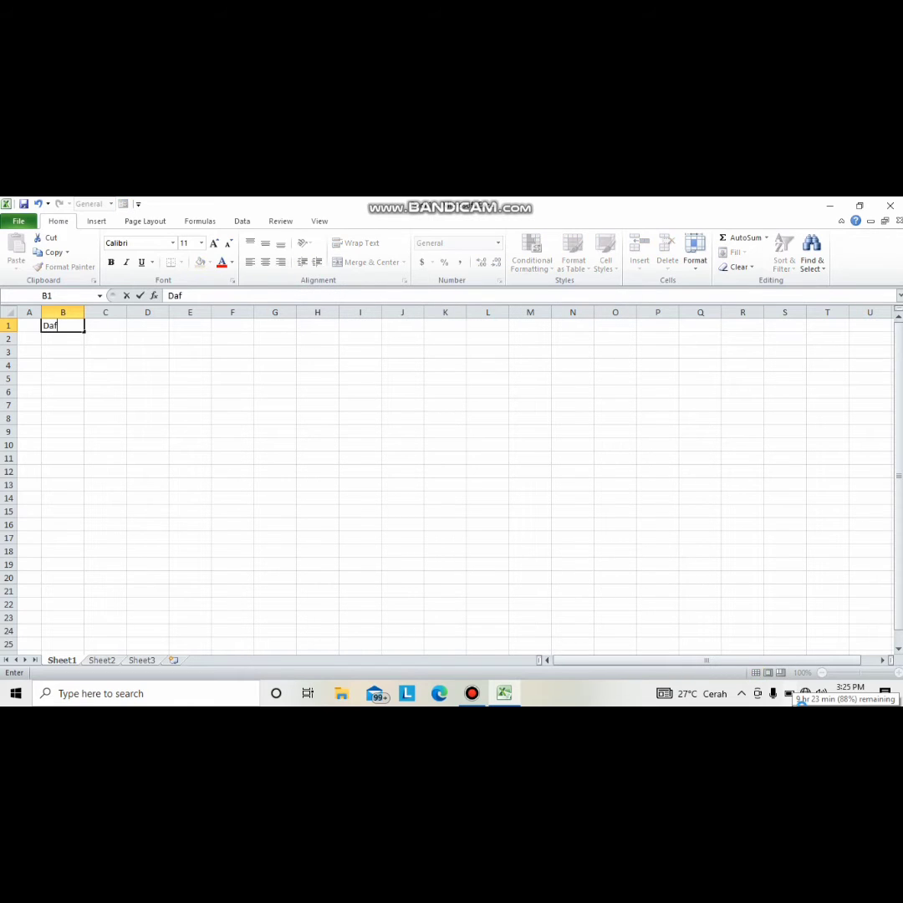
key(BackSpace)
key(BackSpace)
key(Caps_Lock)
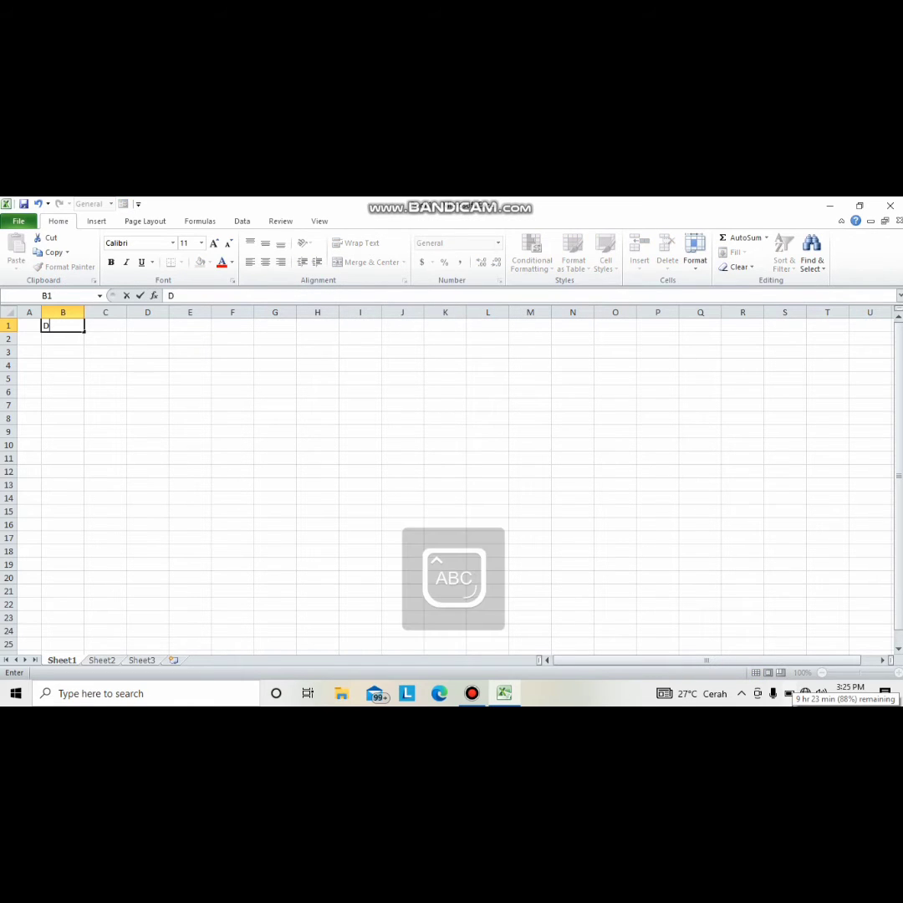
text(AFTAR RE)
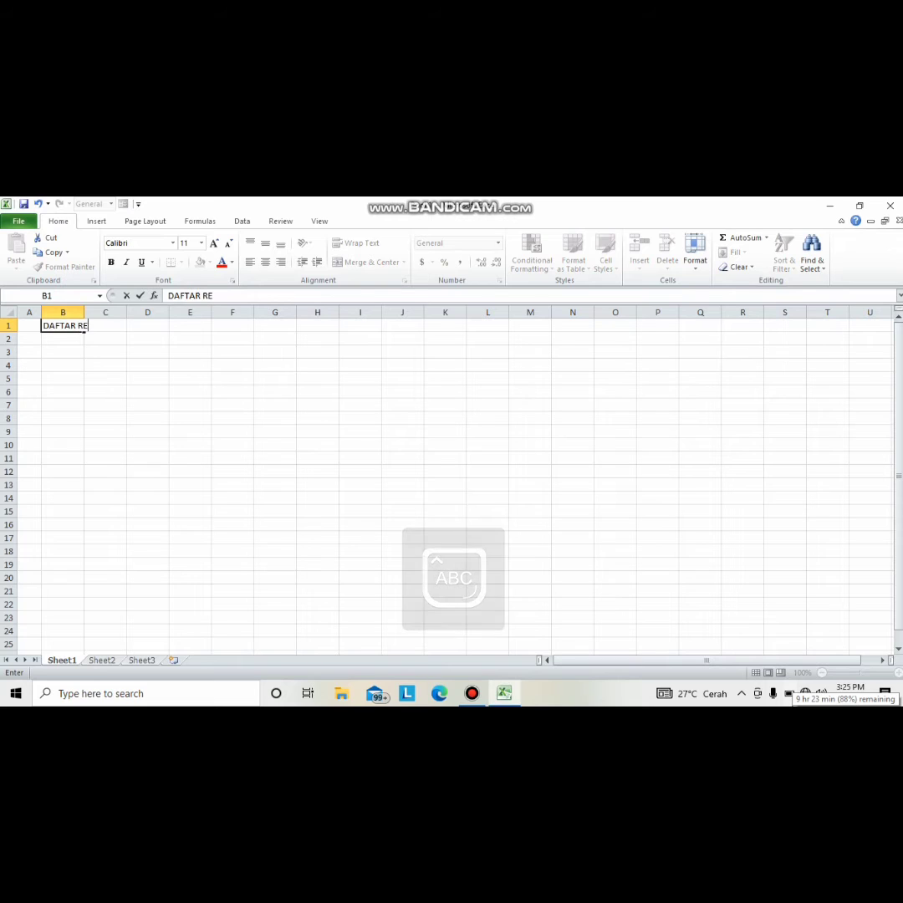
text(KENING JAY)
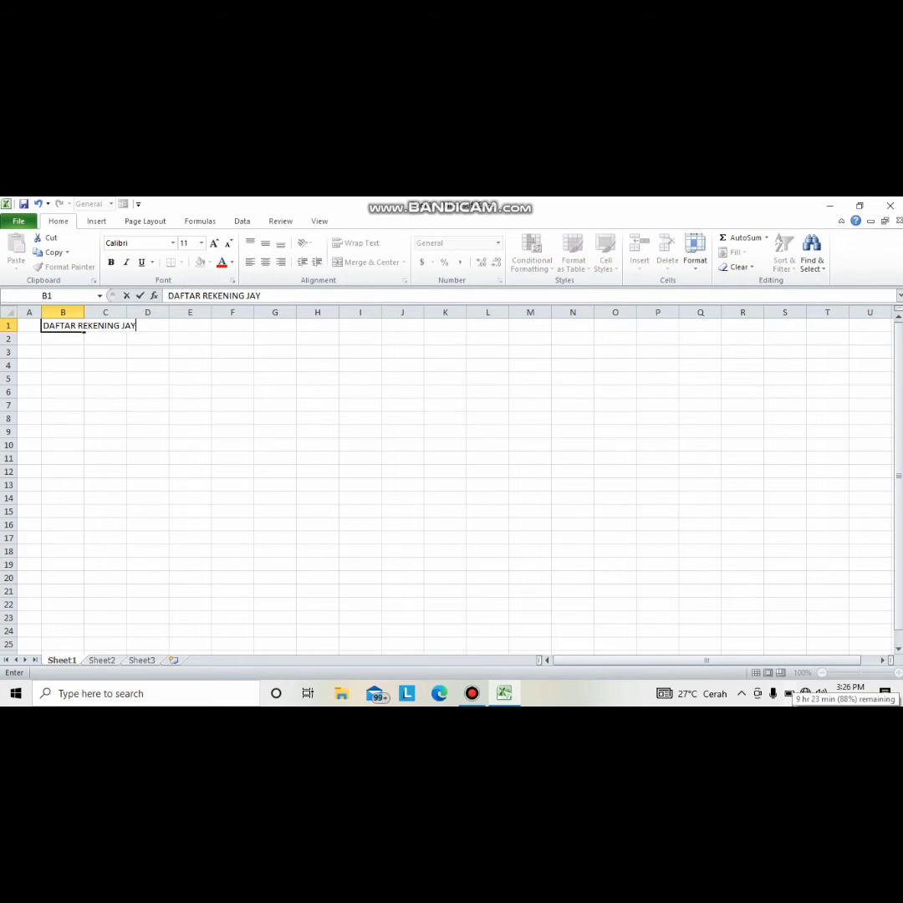
text(A BAYA PERCETAKAN)
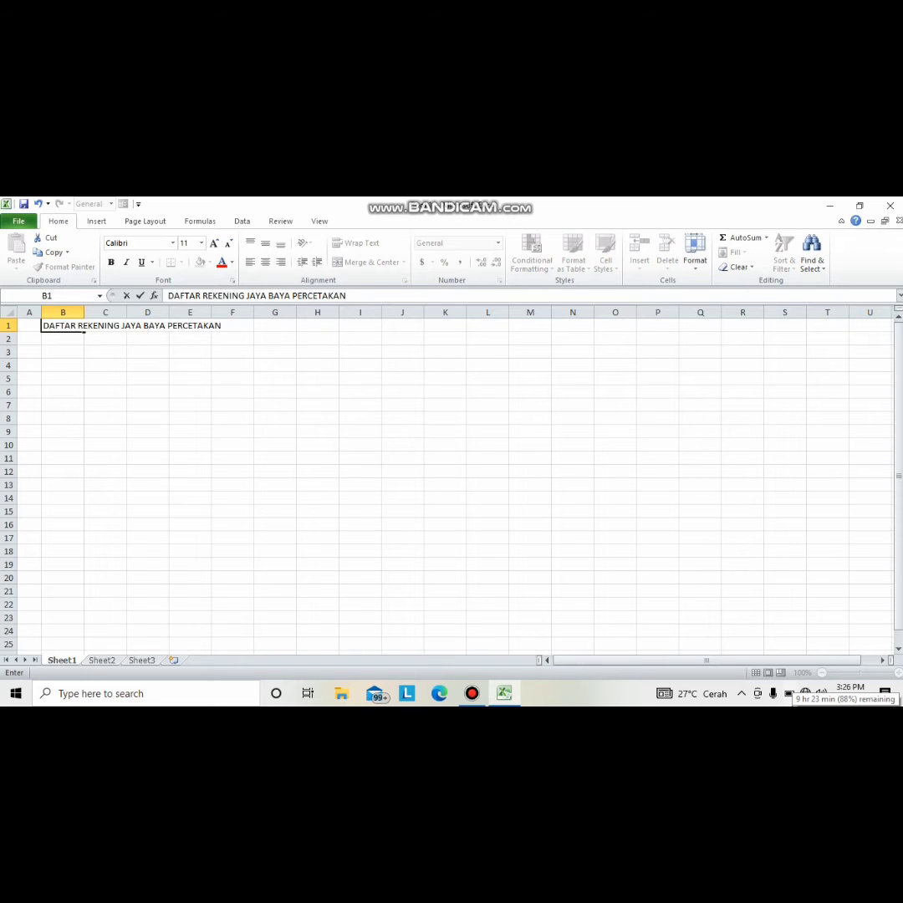
key(Return)
key(Return)
- Enter the column headings No. Rek, Nama Rekening and Klasifikasi in cells B3 to D3
key(Caps_Lock)
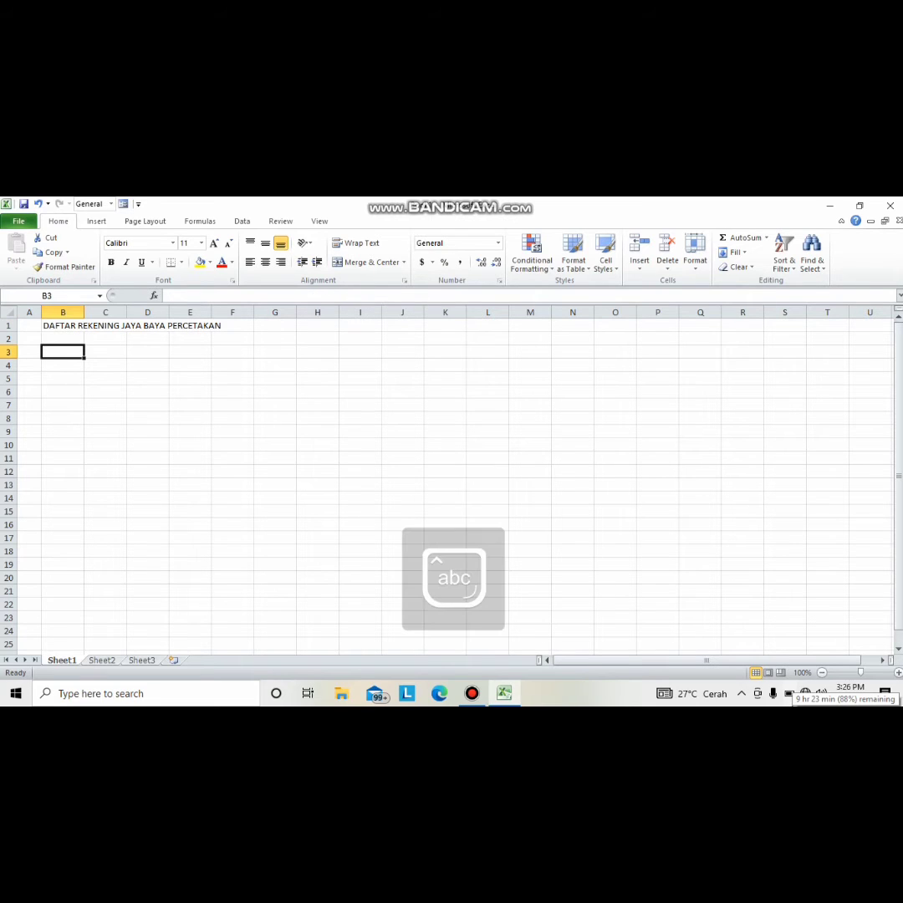
text(No)
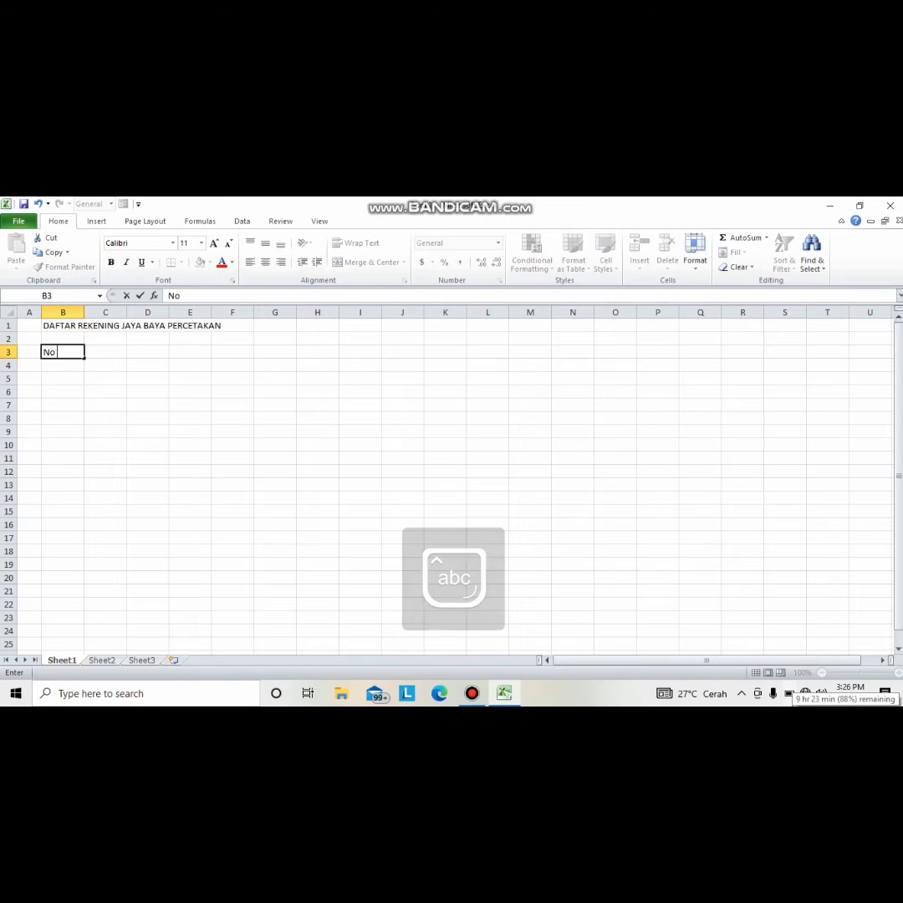
text( Rek)
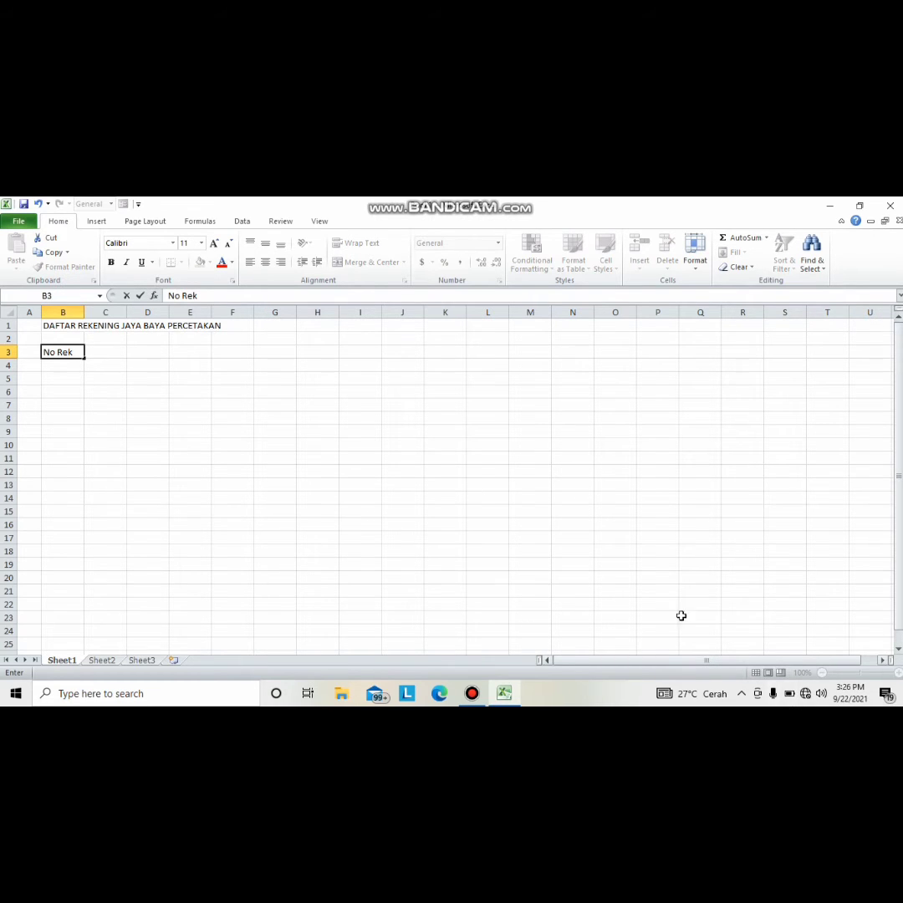
click(180, 295)
text(.)
click(97, 351)
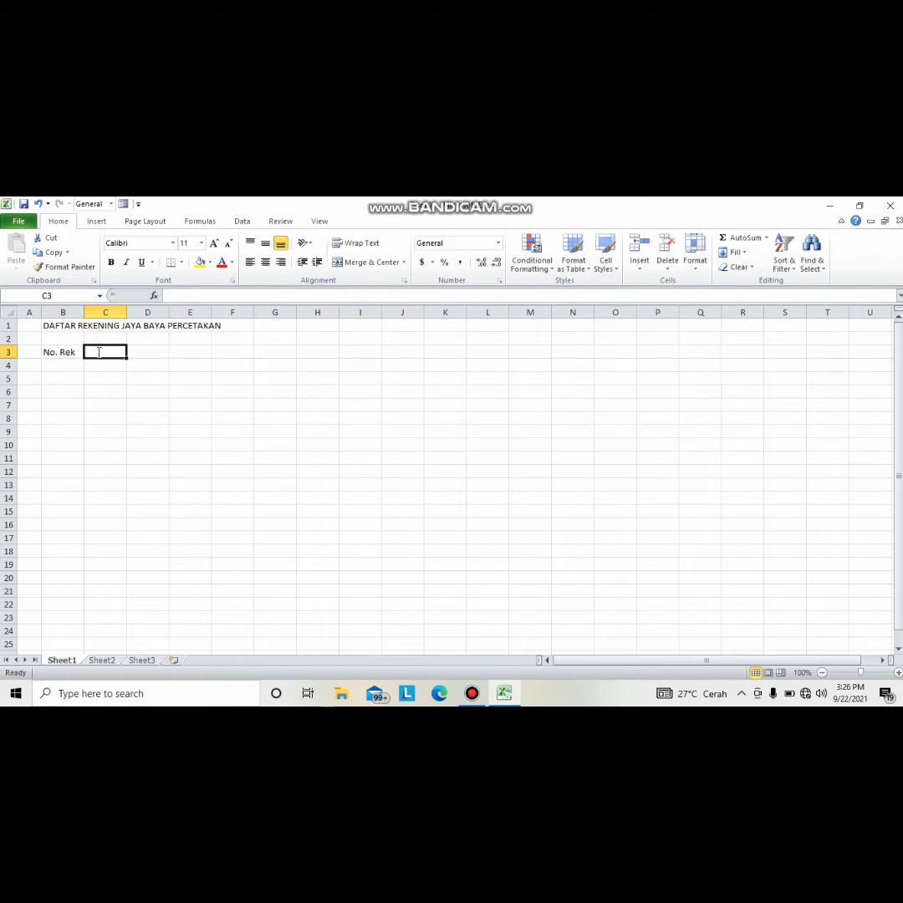
text(Nama R)
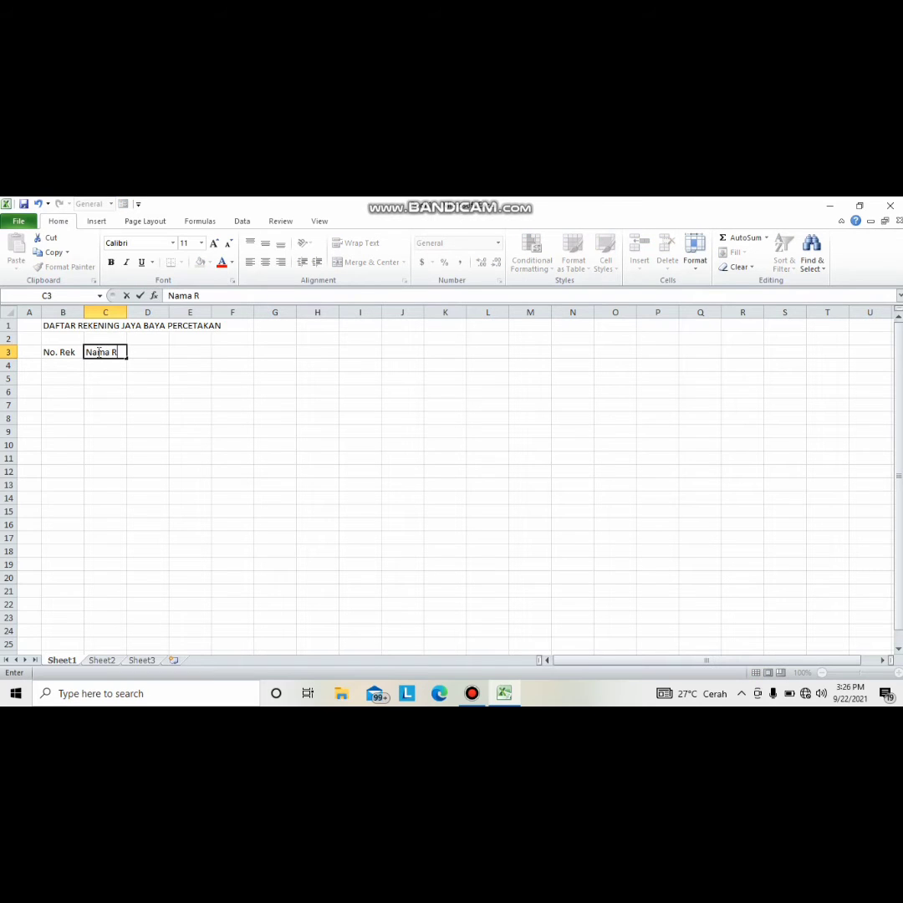
text(ekening)
key(Tab)
text(Kla)
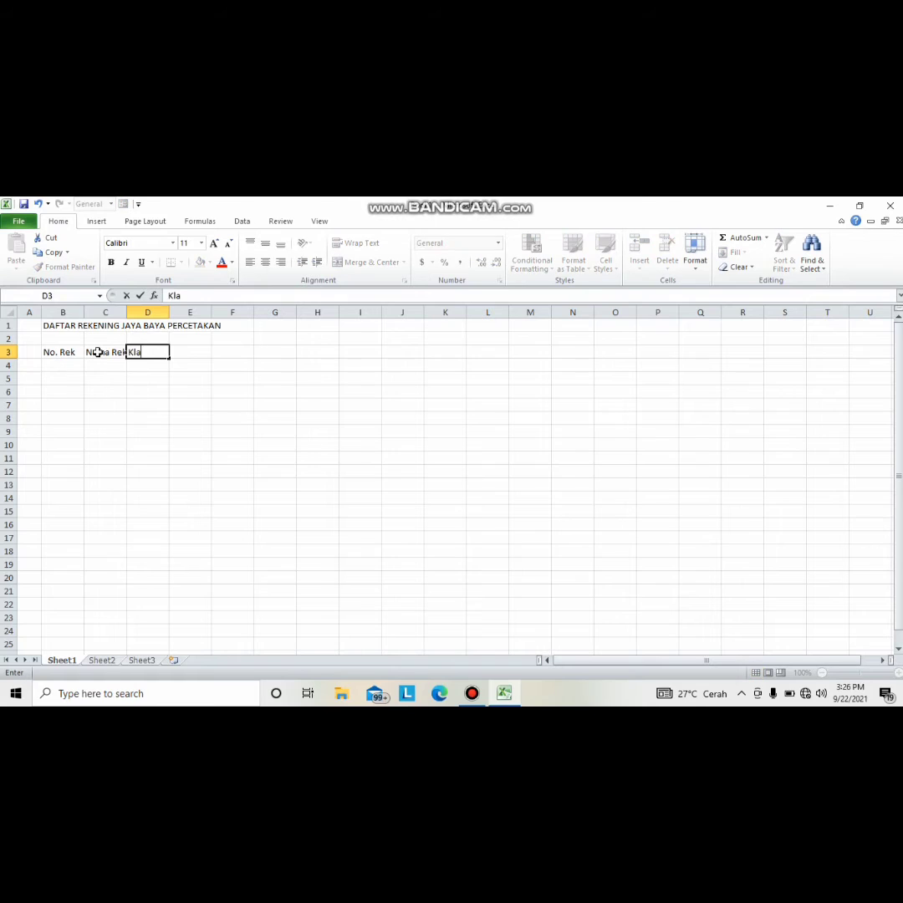
text(sifikasi)
- List the account codes 111, 112, 113, 114 and 115 in cells B4 to B8
click(70, 365)
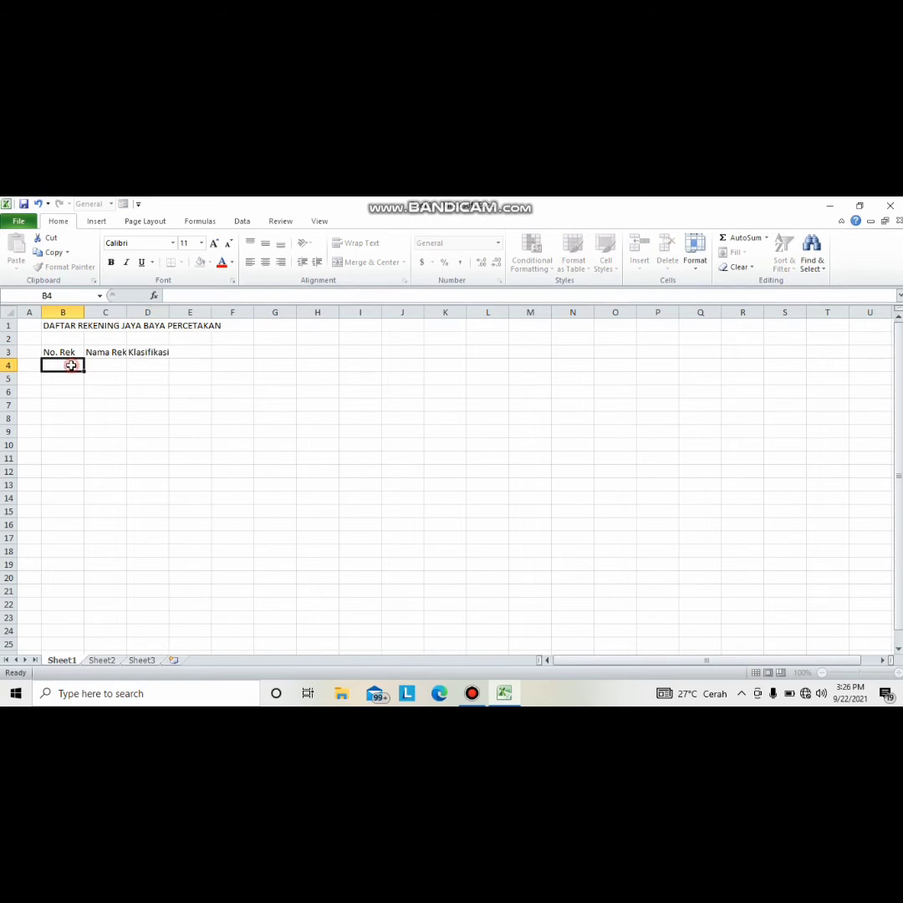
text(111)
key(Return)
text(112)
key(Return)
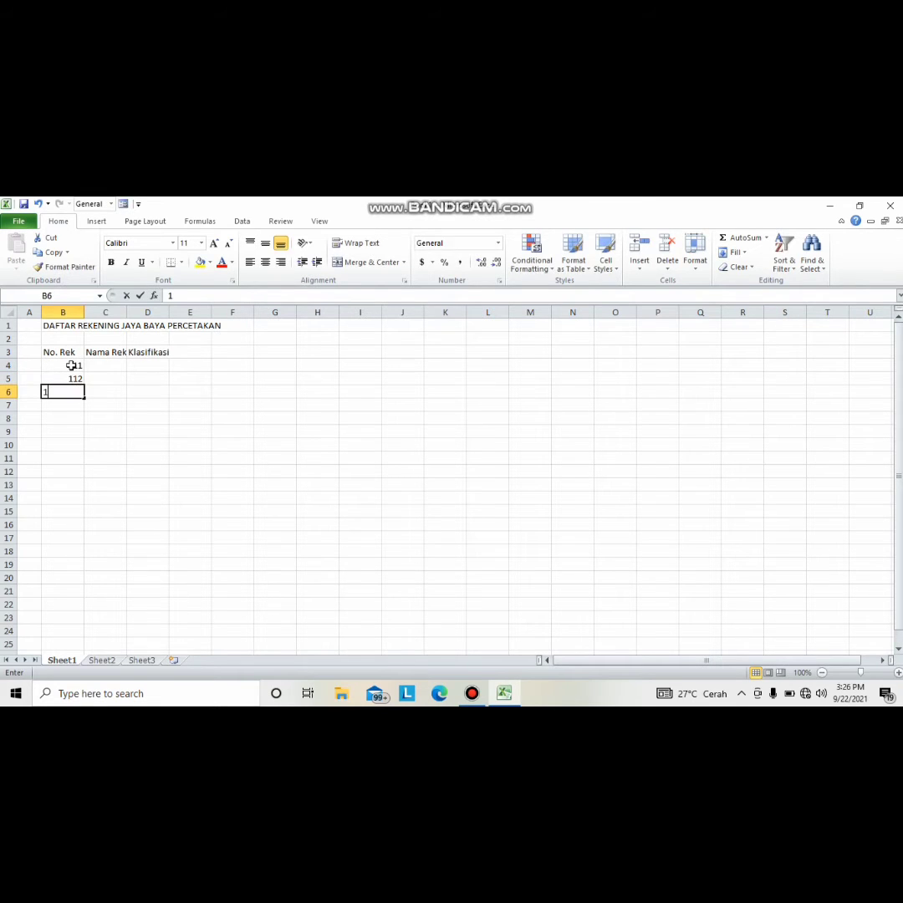
text(113)
key(Return)
text(114)
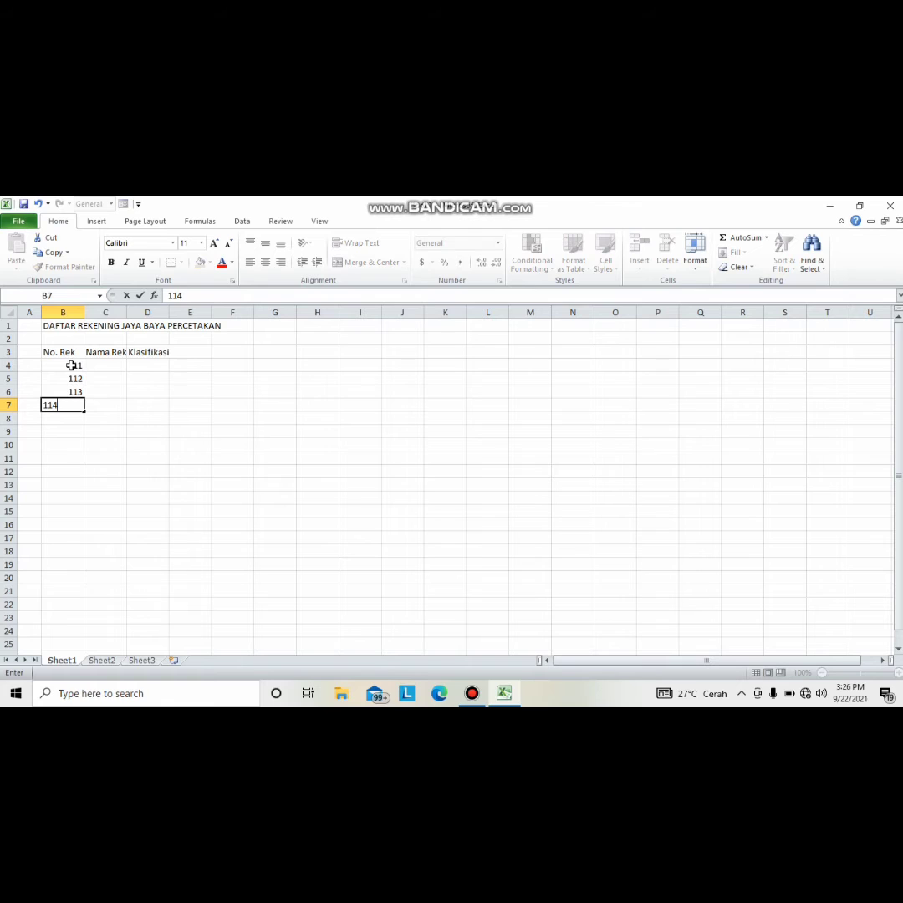
key(Return)
text(115)
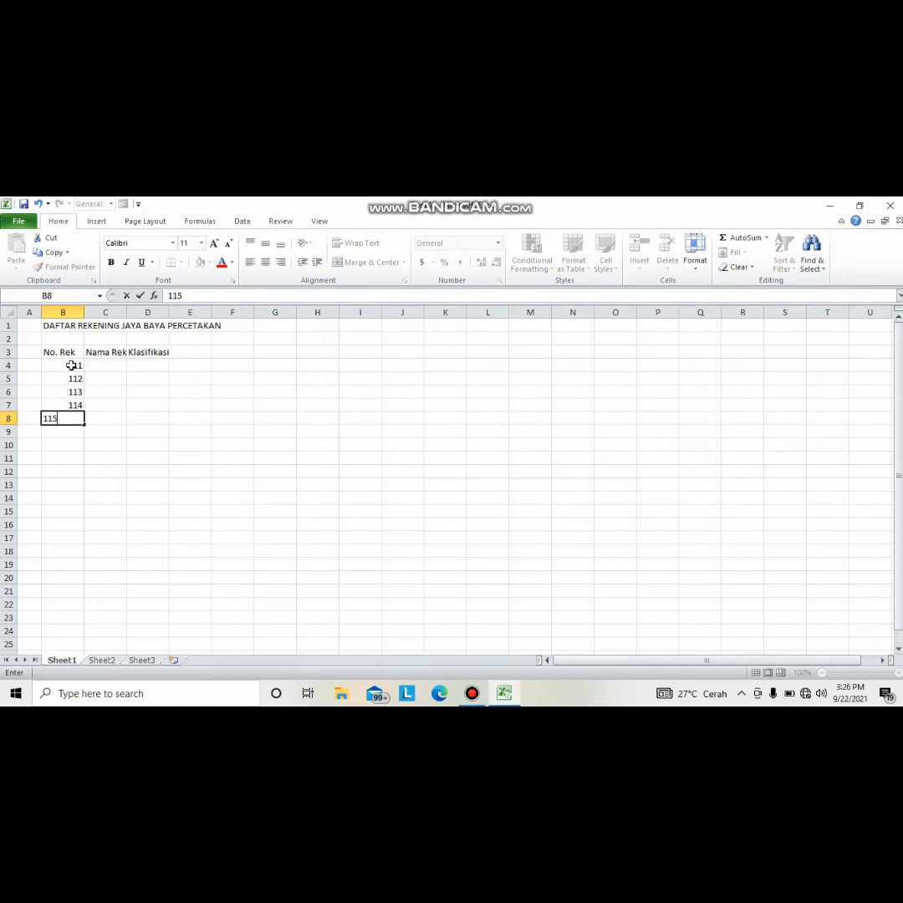
key(Return)
- Add the account codes 121 and 122 in cells B9 and B10
text(121)
key(Return)
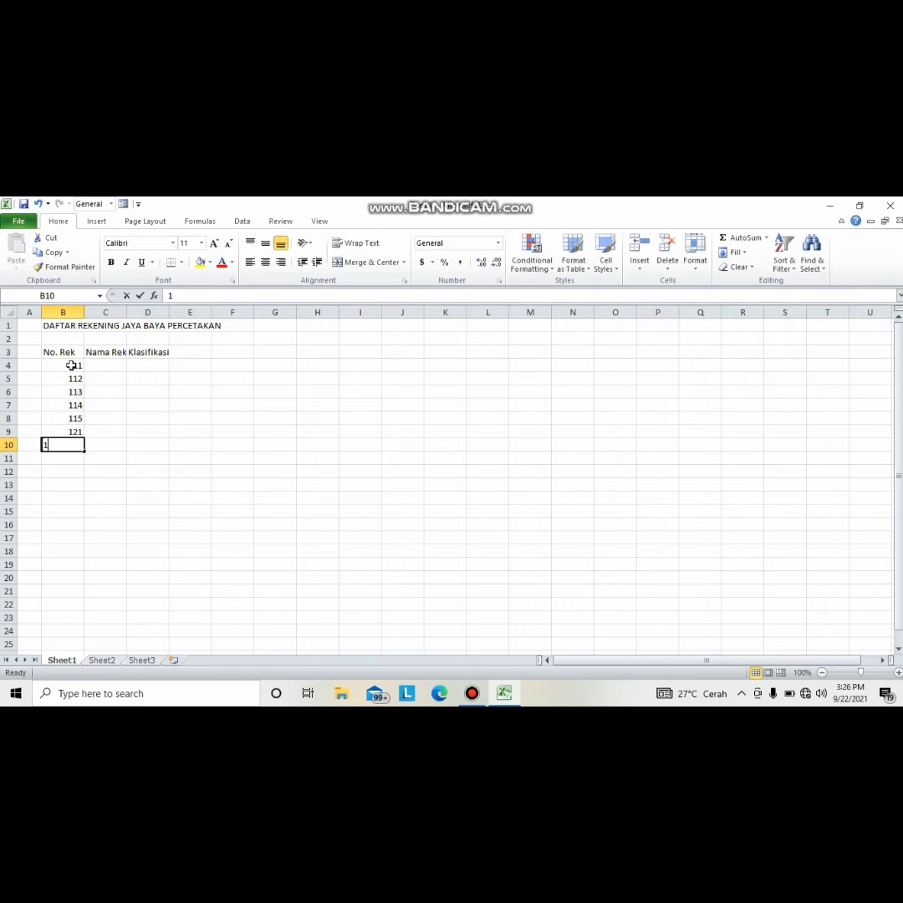
text(122)
key(Return)
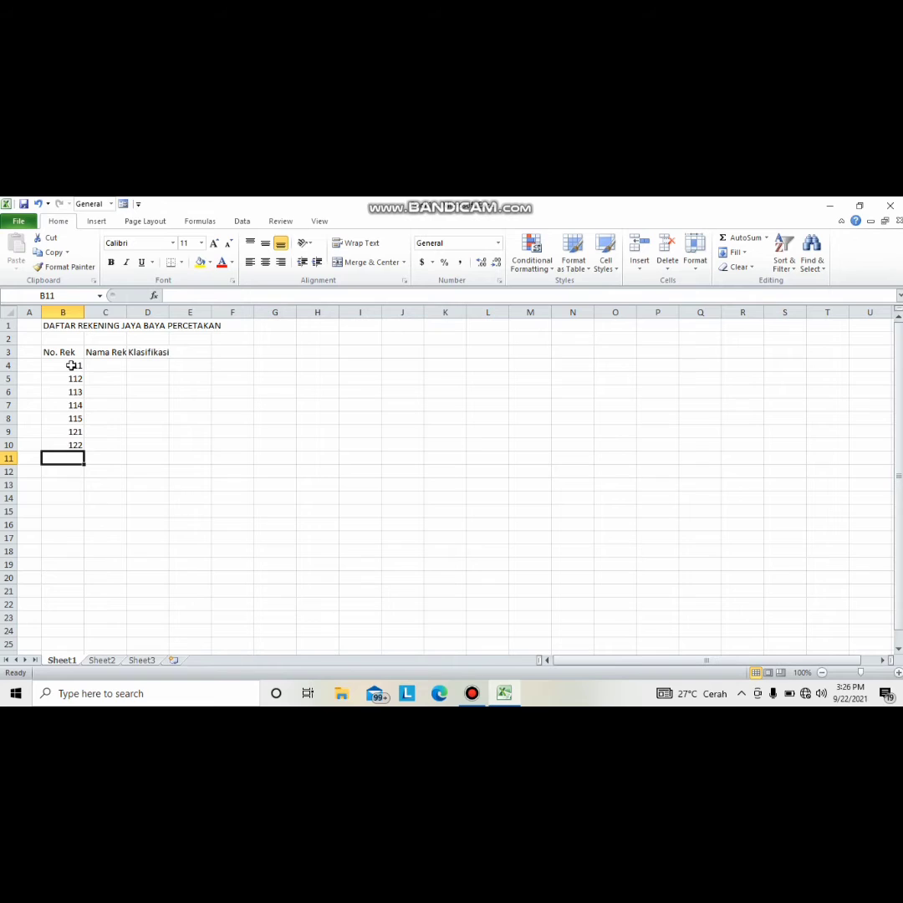
- Add the account codes 211, 212, 311 and 411 in cells B11 to B14
text(1)
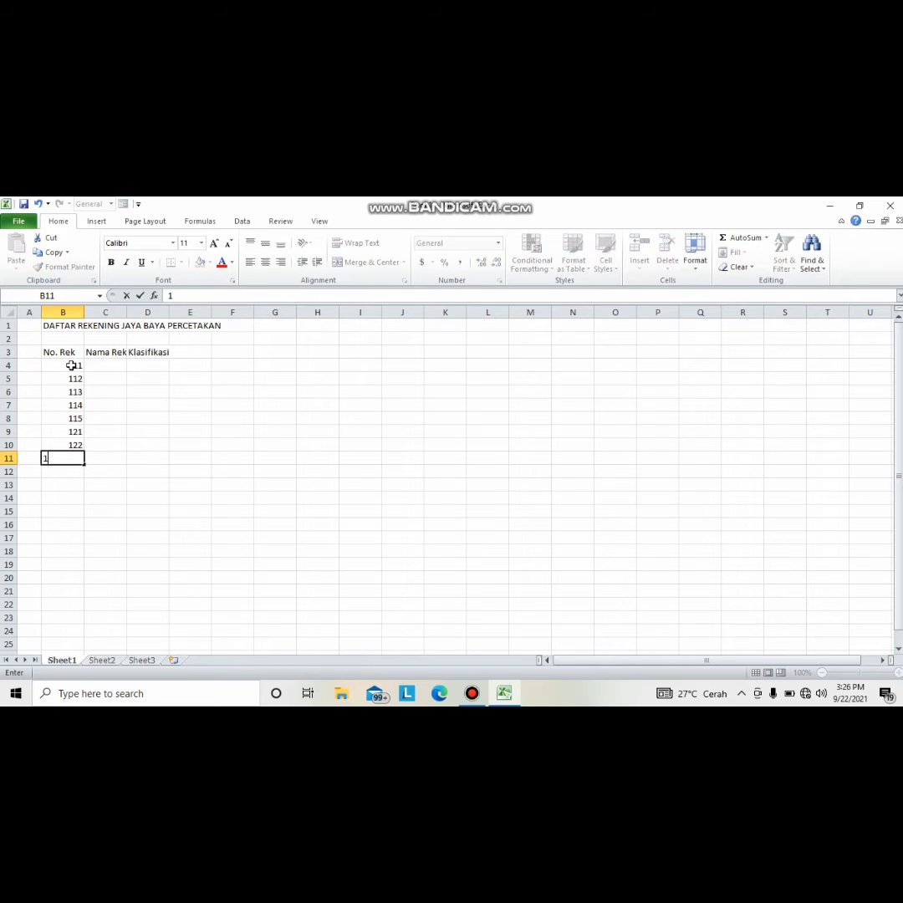
key(BackSpace)
text(211)
key(Return)
text(212)
key(Return)
text(311)
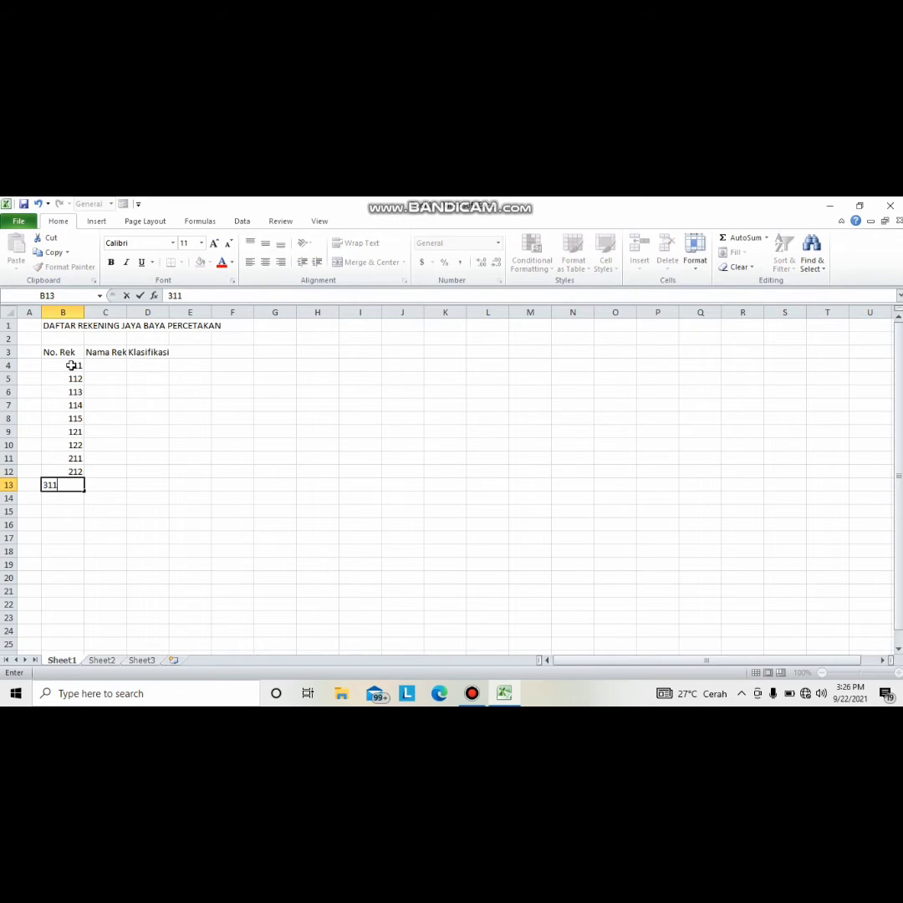
key(Return)
text(411)
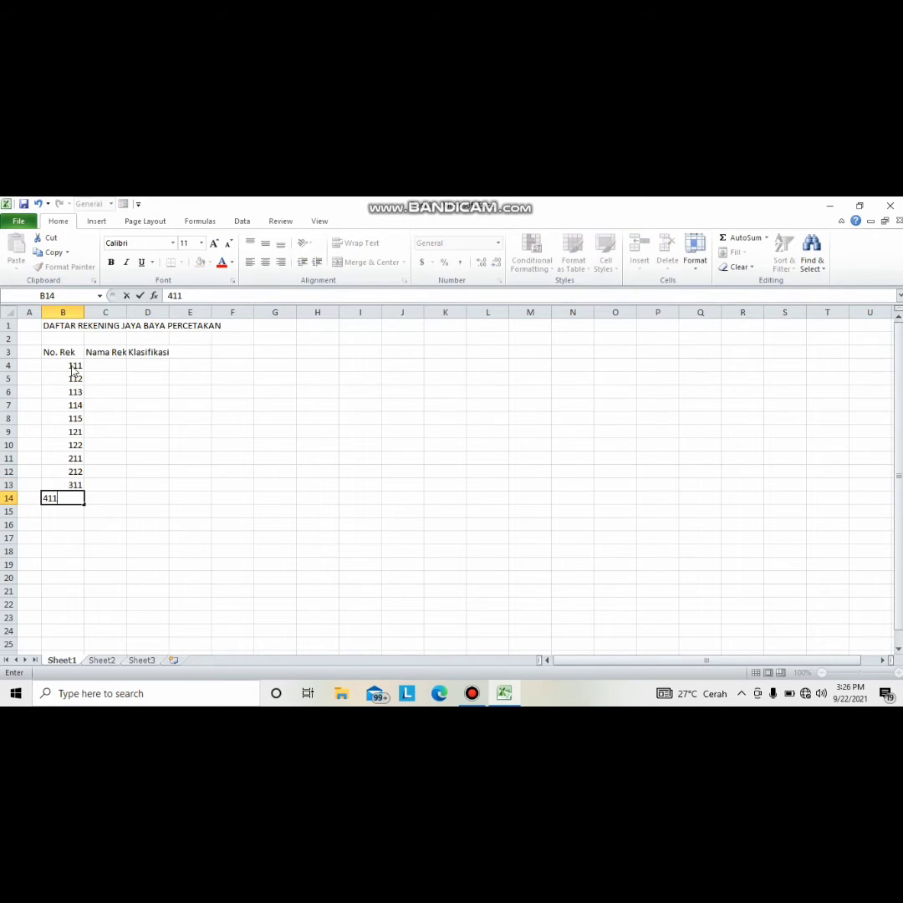
key(Return)
- Enter the account codes 412 and 511 in cells B16 and B17, leaving B15 empty
key(Return)
text(412)
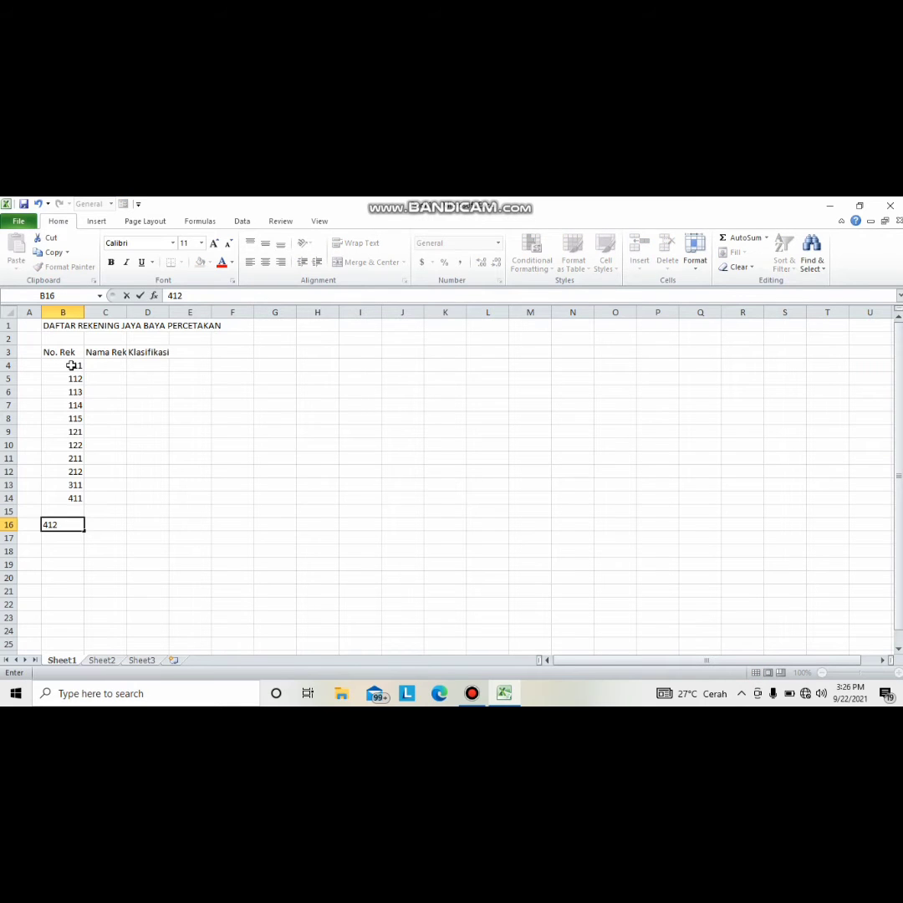
key(Return)
text(511)
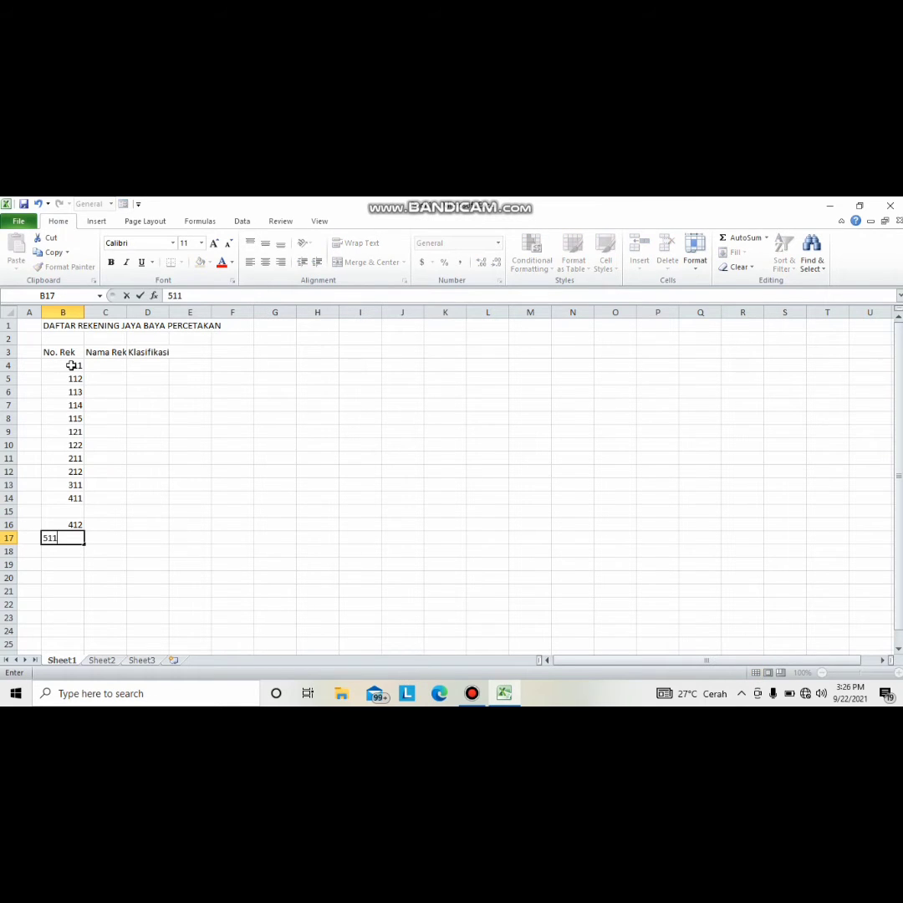
key(Return)
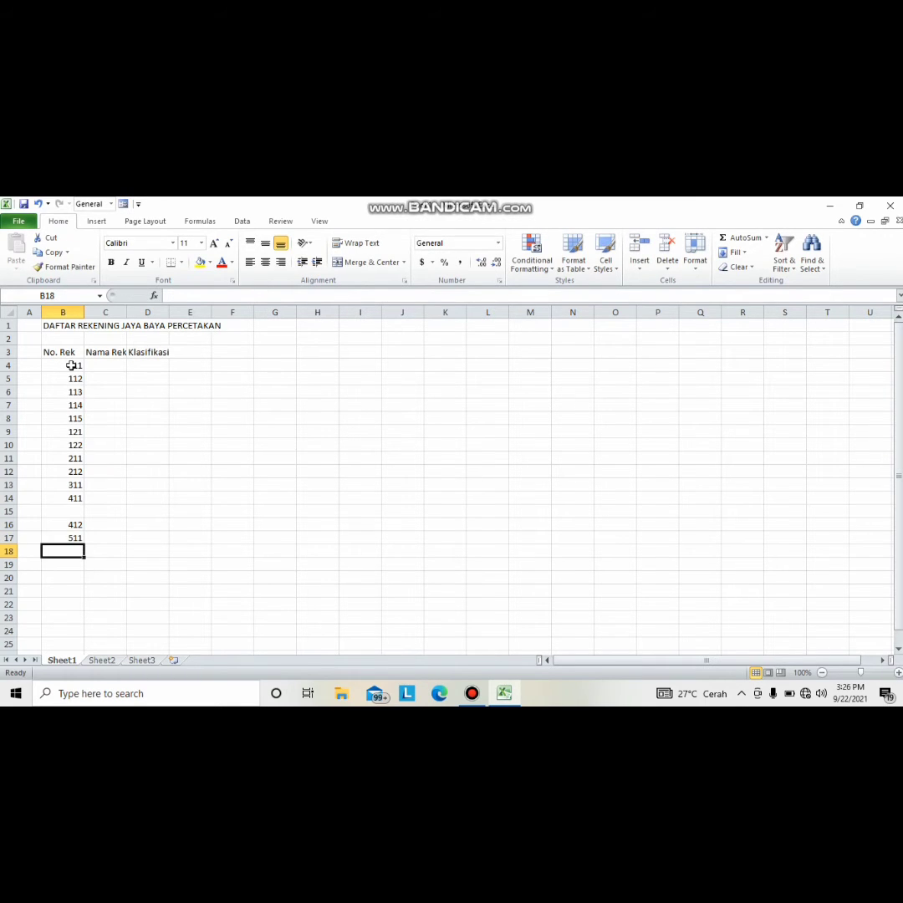
- Clear the account codes from cells B16 and B17 and return to the empty cell B15
click(68, 522)
key(Delete)
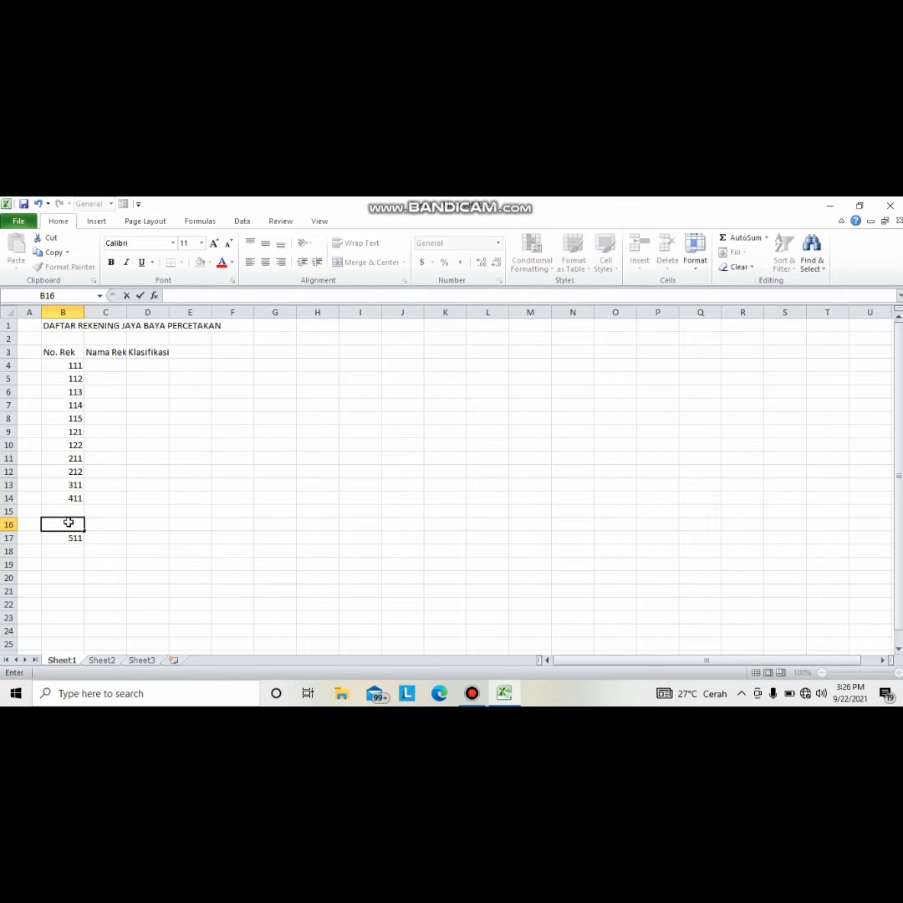
key(Down)
key(Delete)
key(Up)
key(Up)
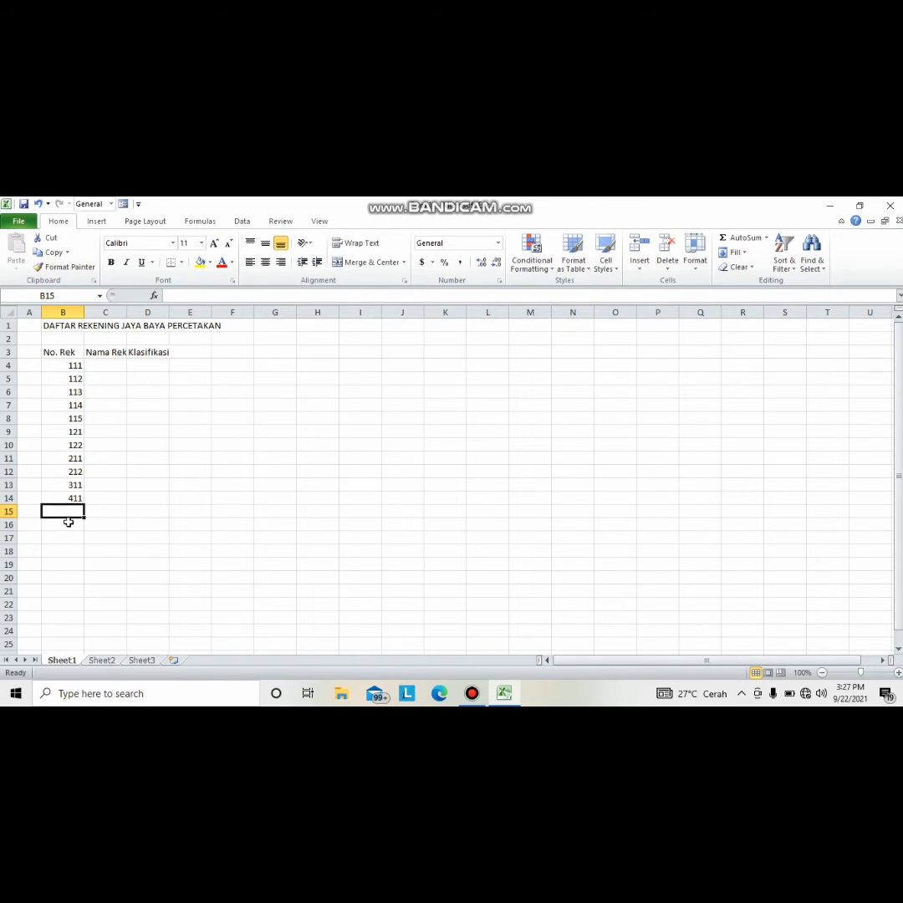
- Add the account codes 412, 511, 512 and 513 in cells B15 to B18
text(412)
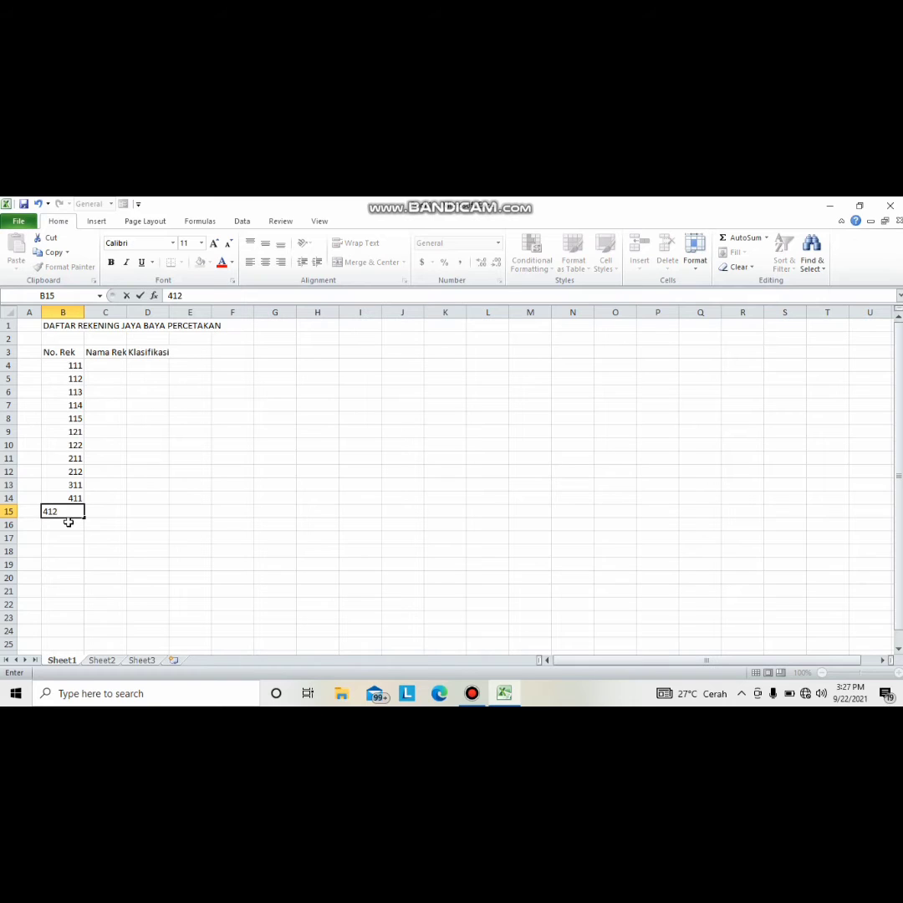
key(Return)
text(511)
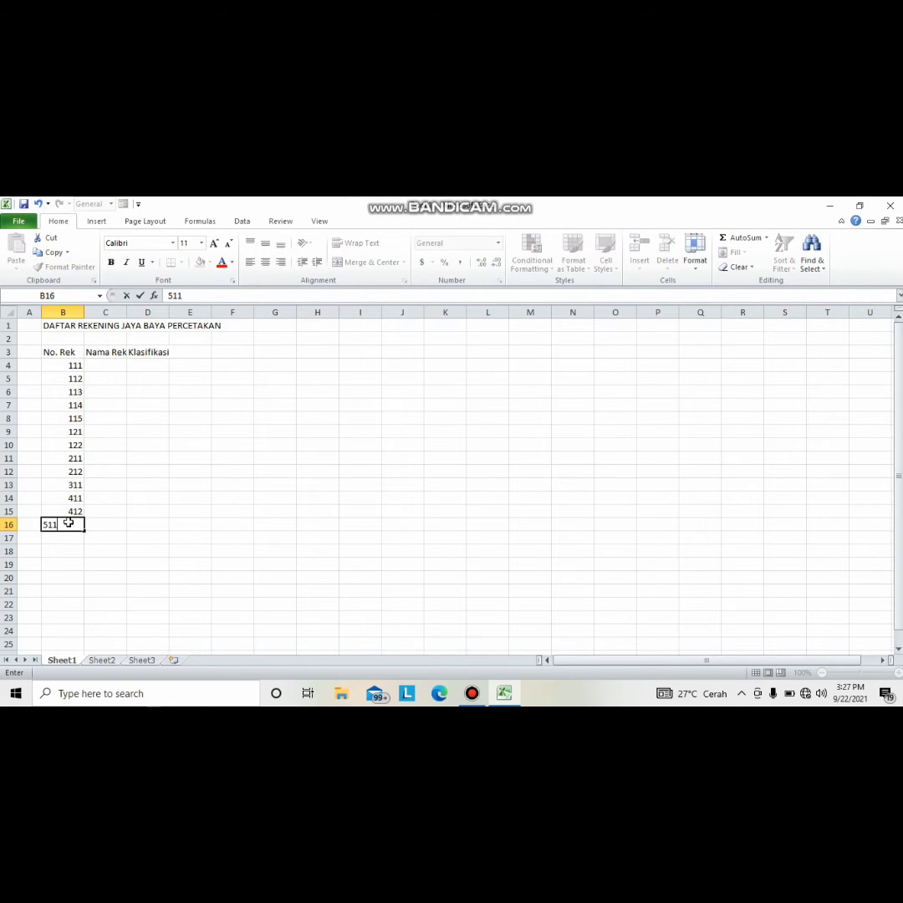
key(Return)
text(512)
key(Return)
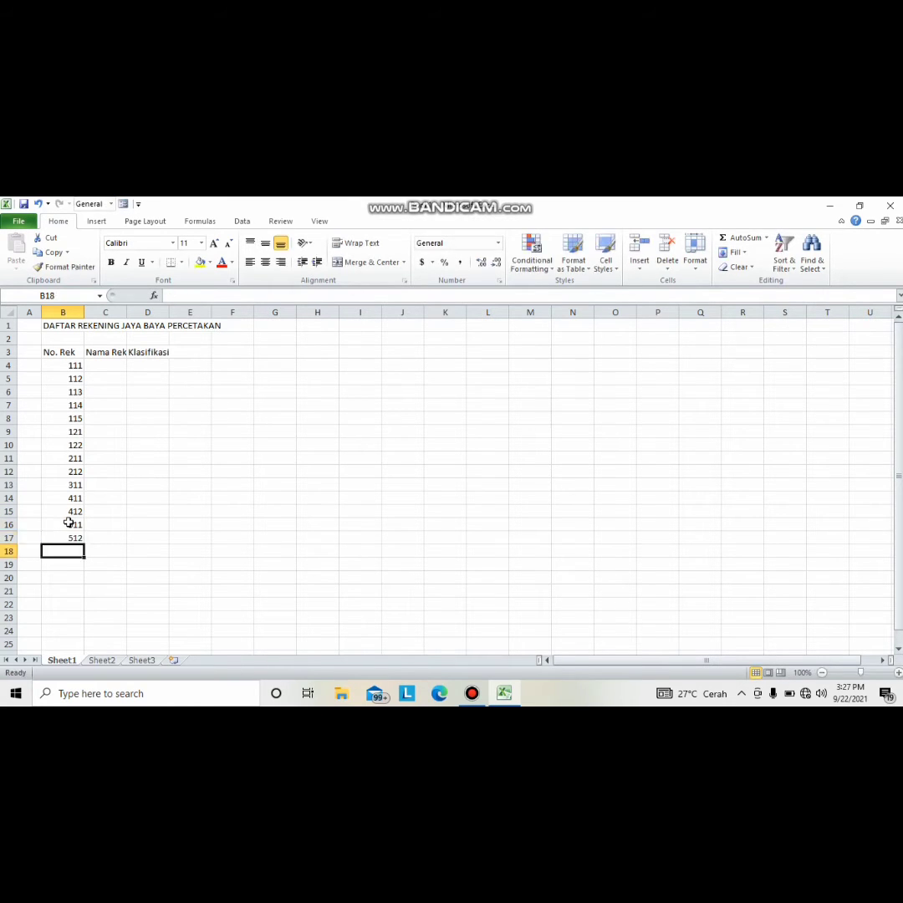
text(513)
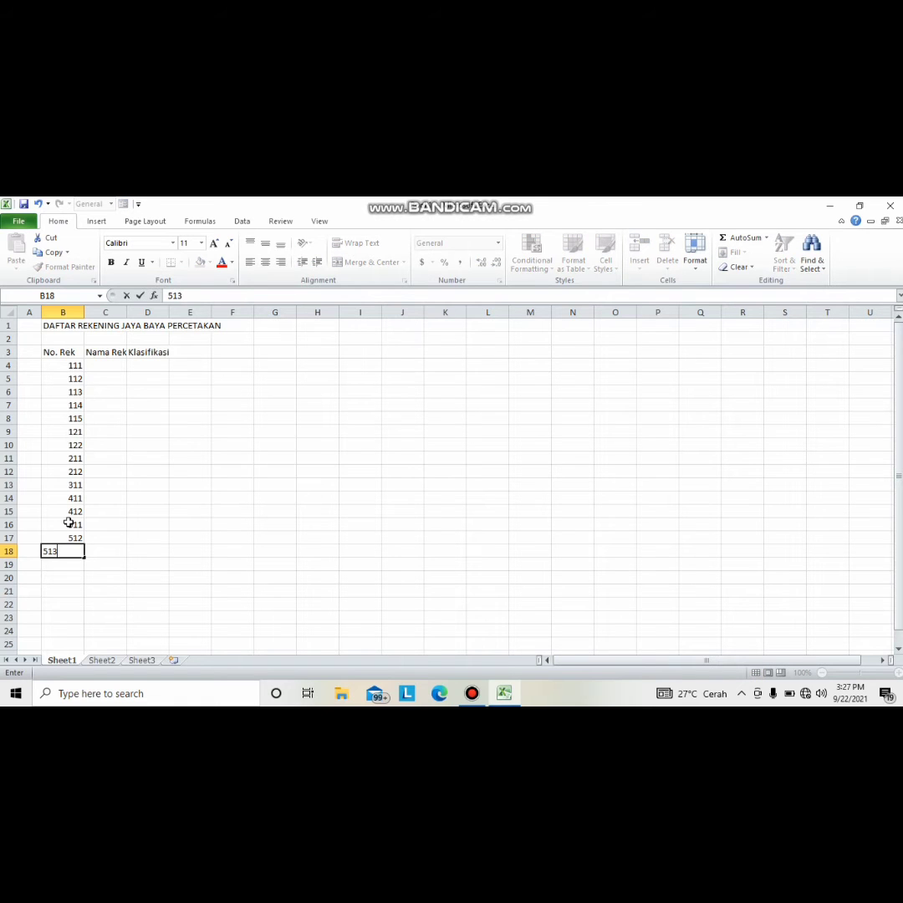
key(Return)
- Add the account codes 514, 515, 516 and 517 in cells B19 to B22
text(514)
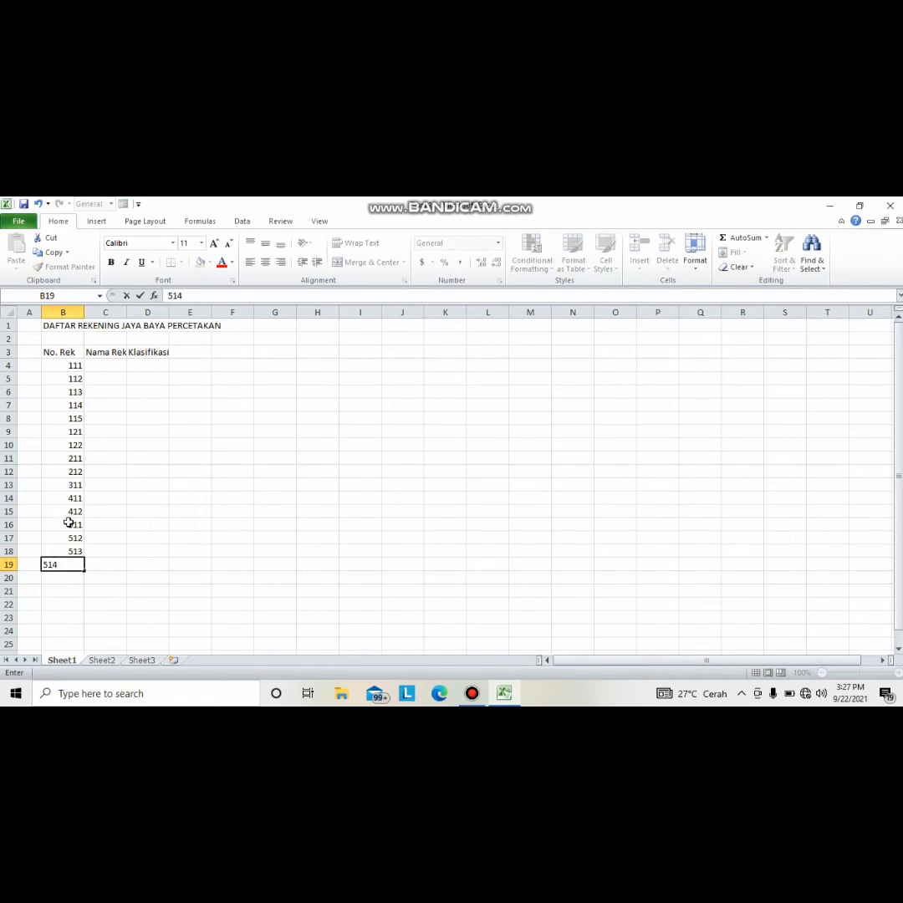
key(Return)
text(515)
key(Return)
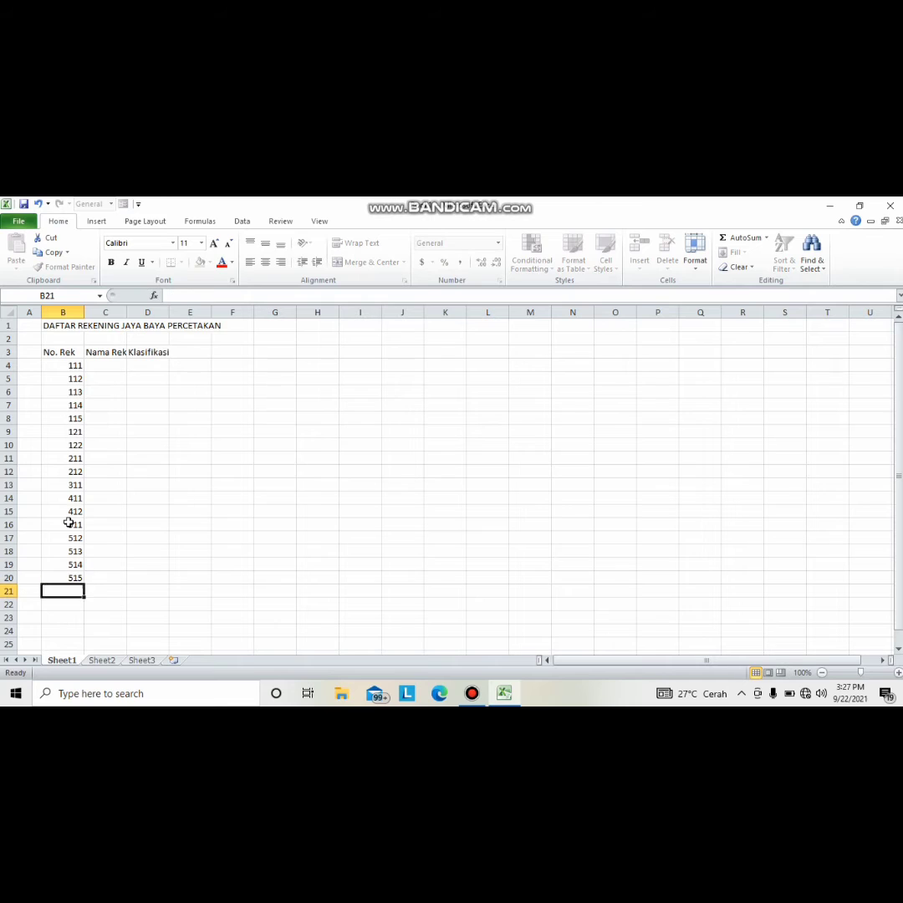
text(516)
key(Return)
text(5)
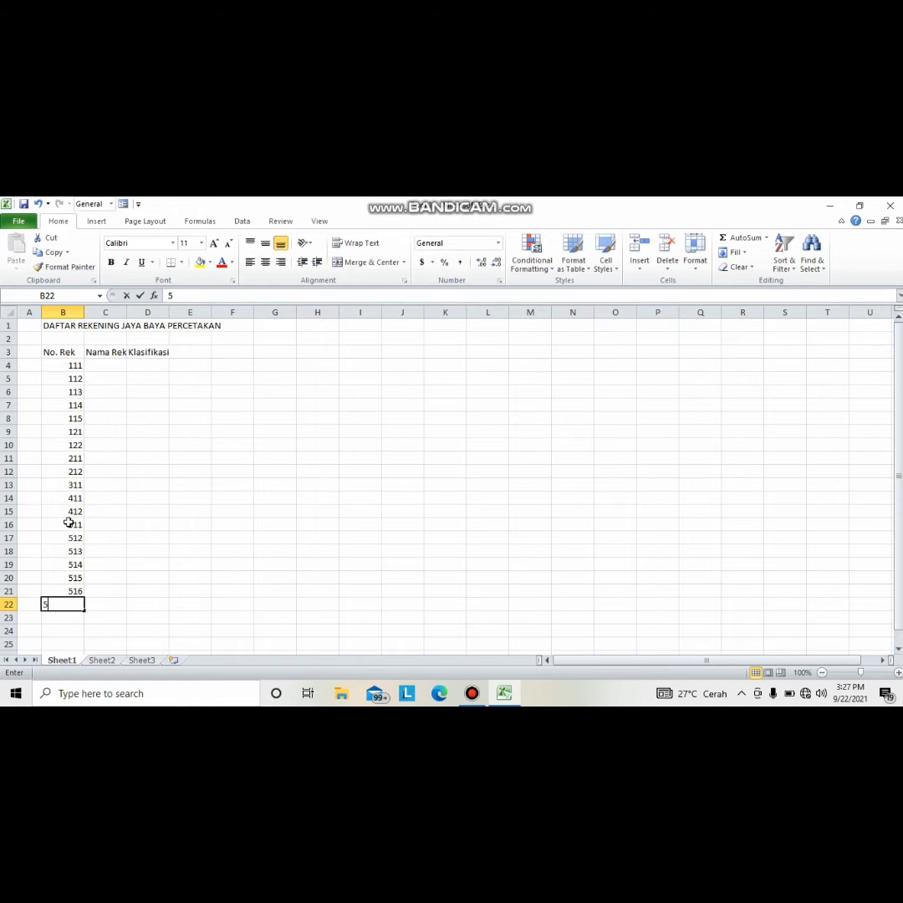
text(17)
key(Return)
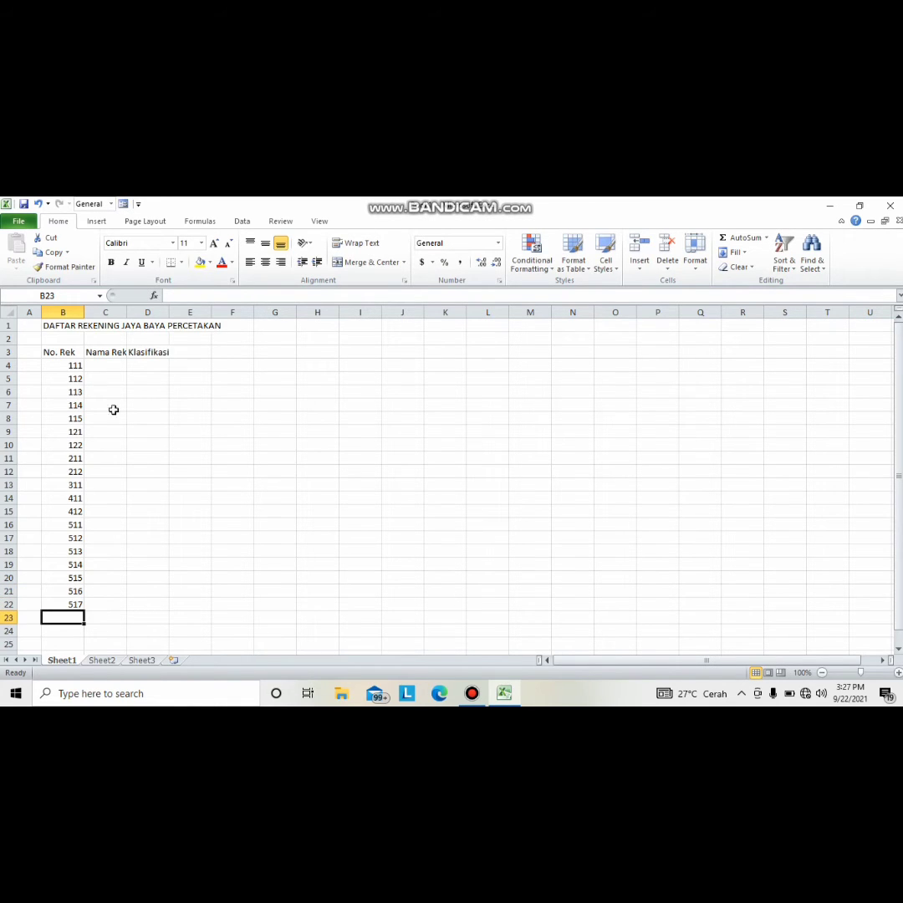
- Enter the account names Kas and Piutang Usaha in cells C4 and C5
click(109, 365)
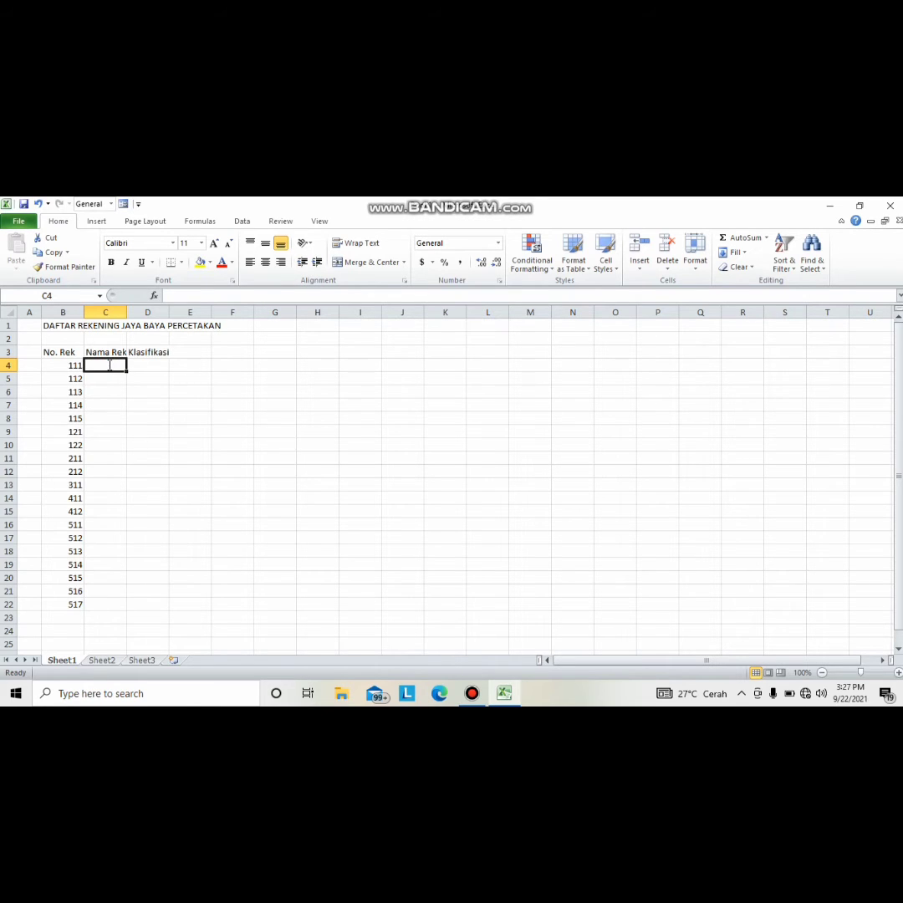
text(Kas)
key(Return)
text(Piu)
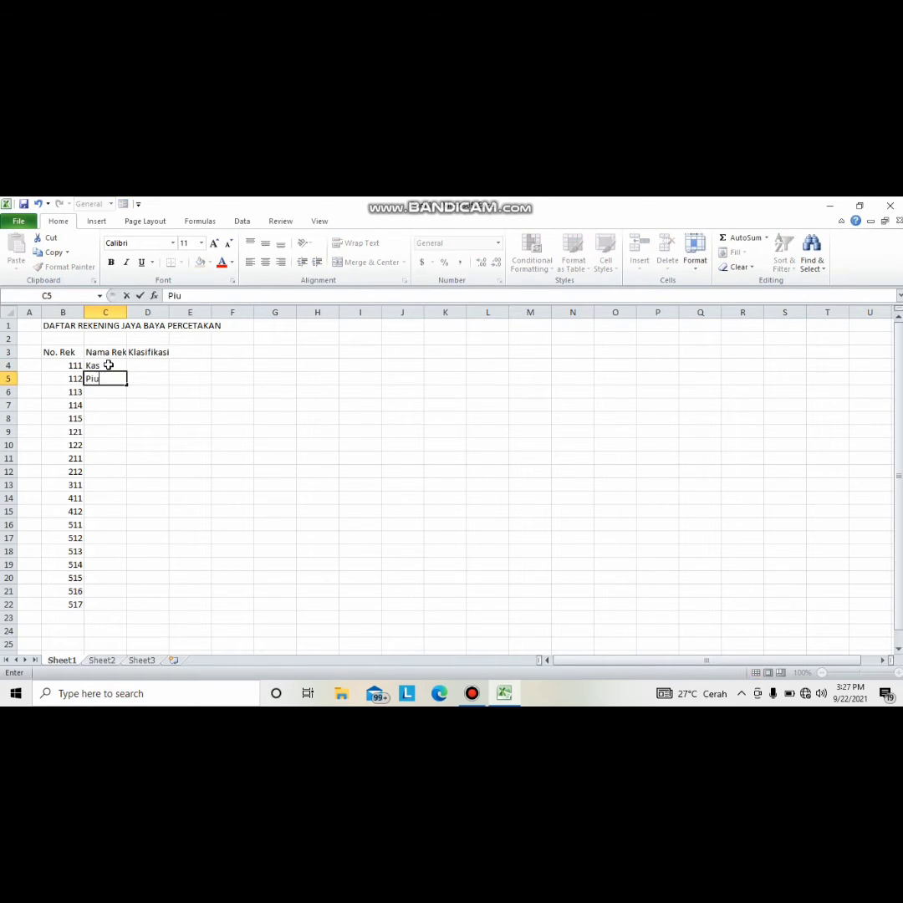
text(tang Usaha)
key(Return)
- Enter the account names Sewa Dibayar Dimuka and Persediaan Bahan Percetakan in cells C6 and C7
text(Sewa Dibayar )
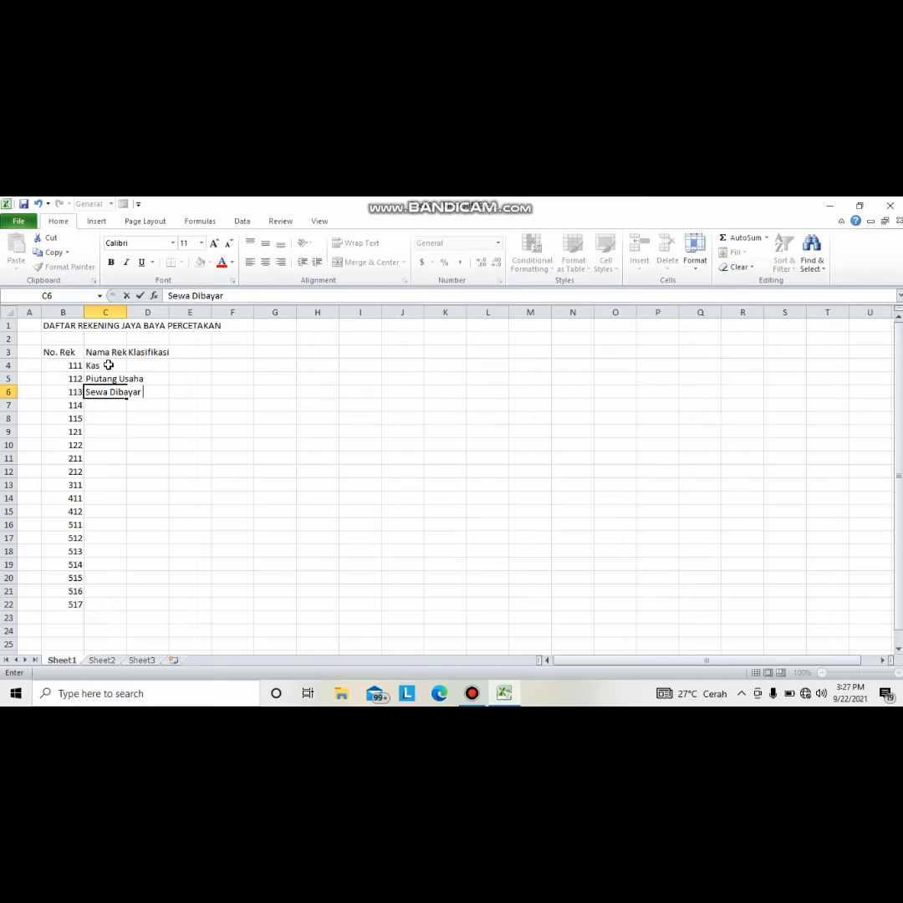
text(Dimuka)
key(Return)
text(Pe)
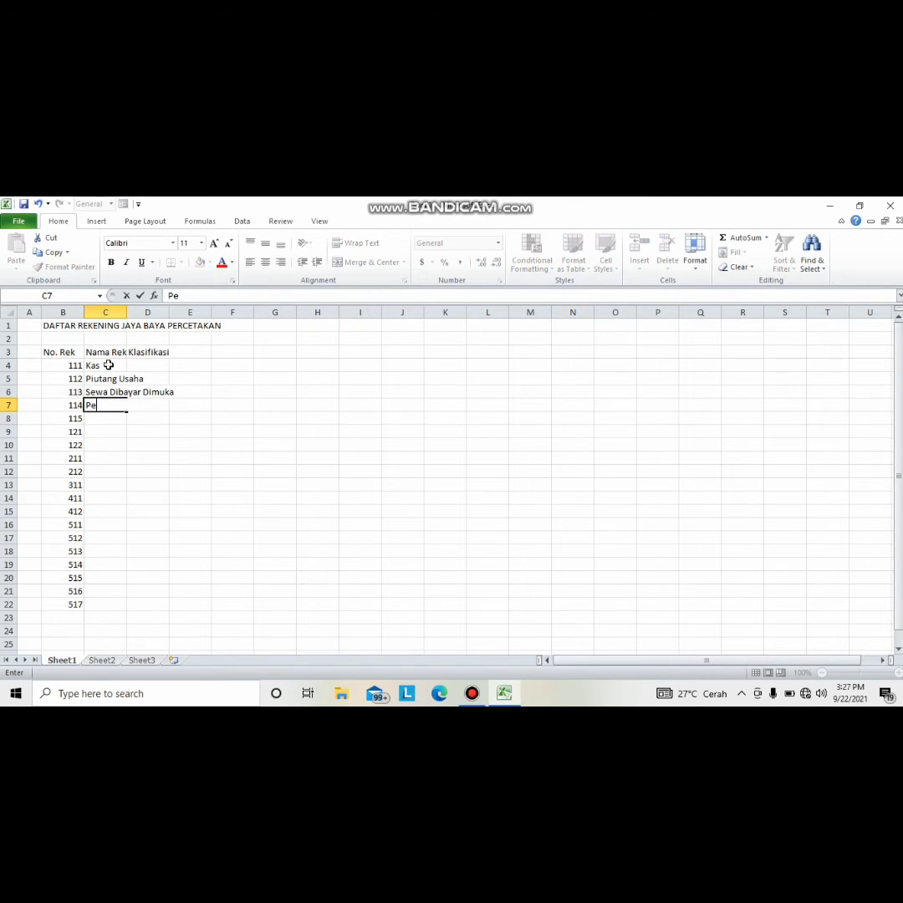
text(rsediaan Bahan Percetakan)
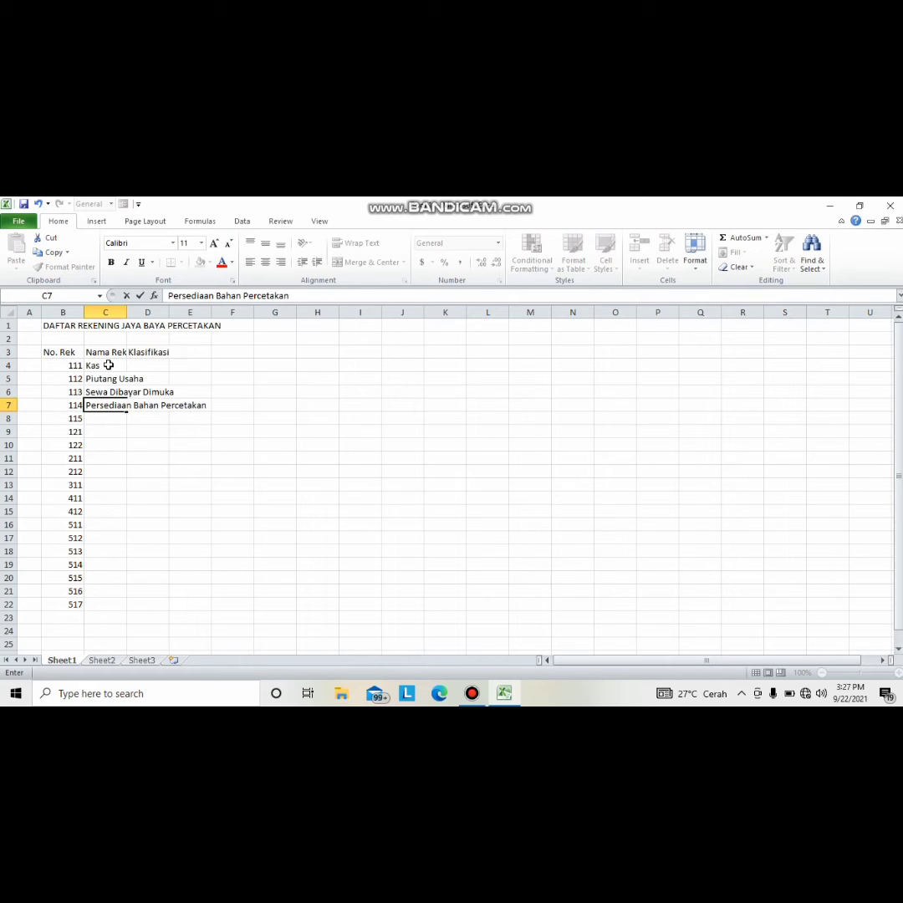
key(Return)
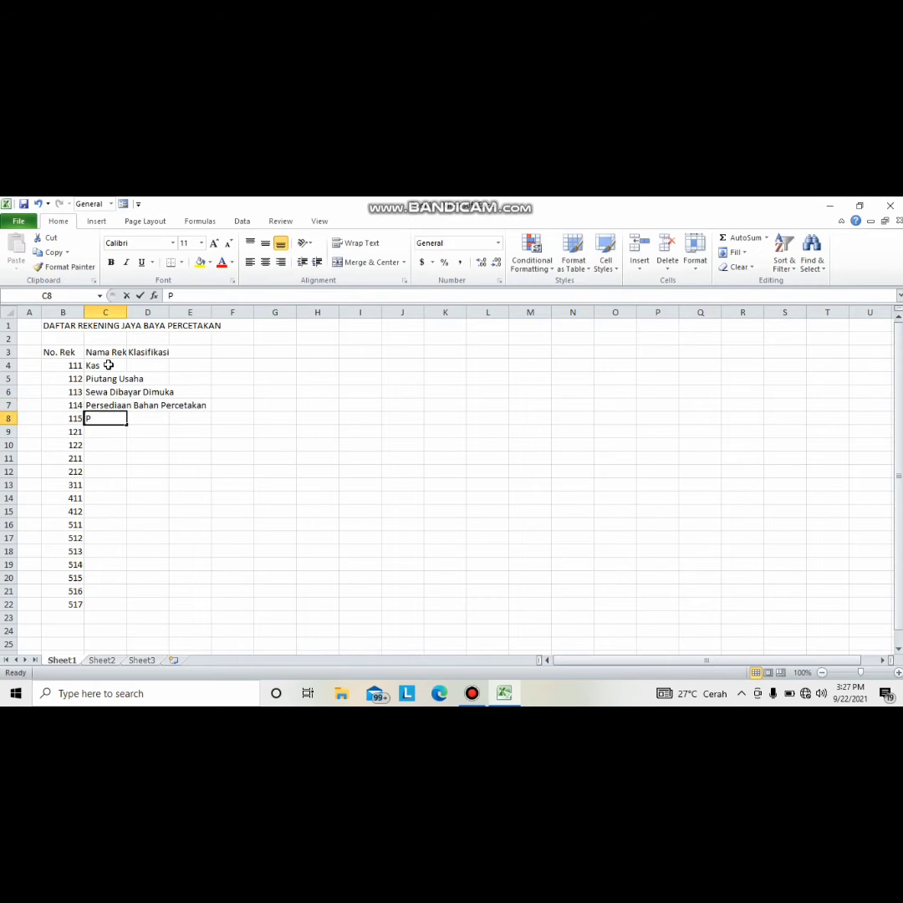
- Enter the account names Perlengkapan and Peralatan in cells C8 and C9
text(Perlengkapan)
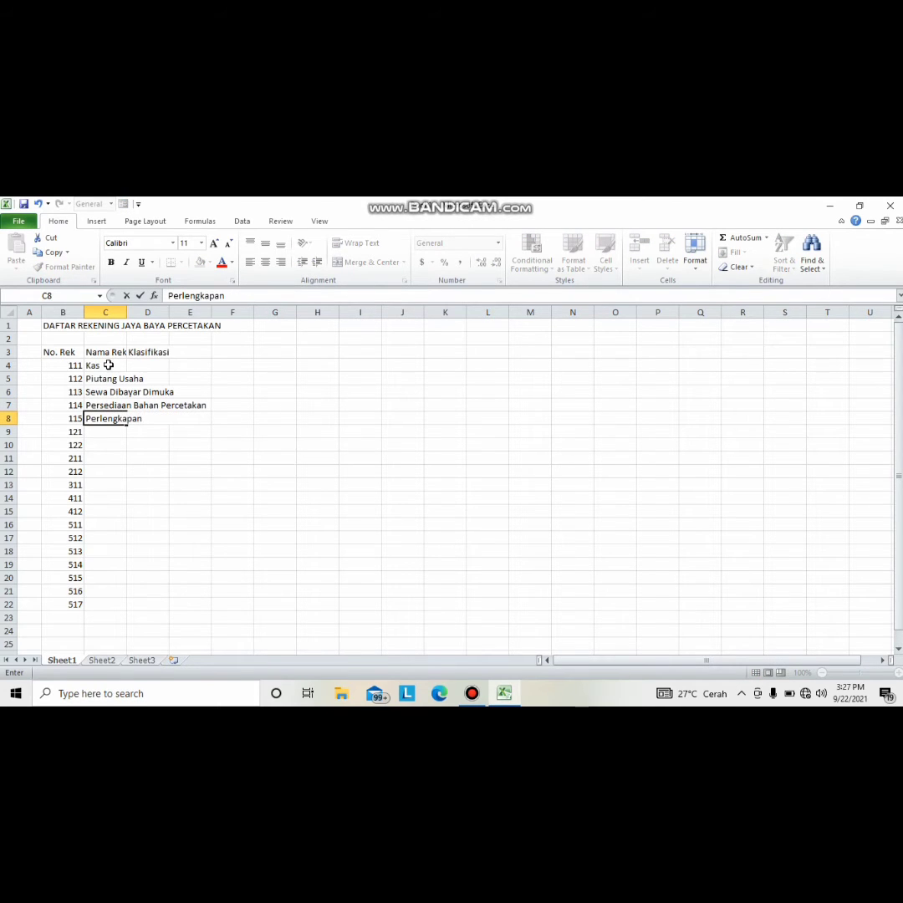
key(Return)
text(P)
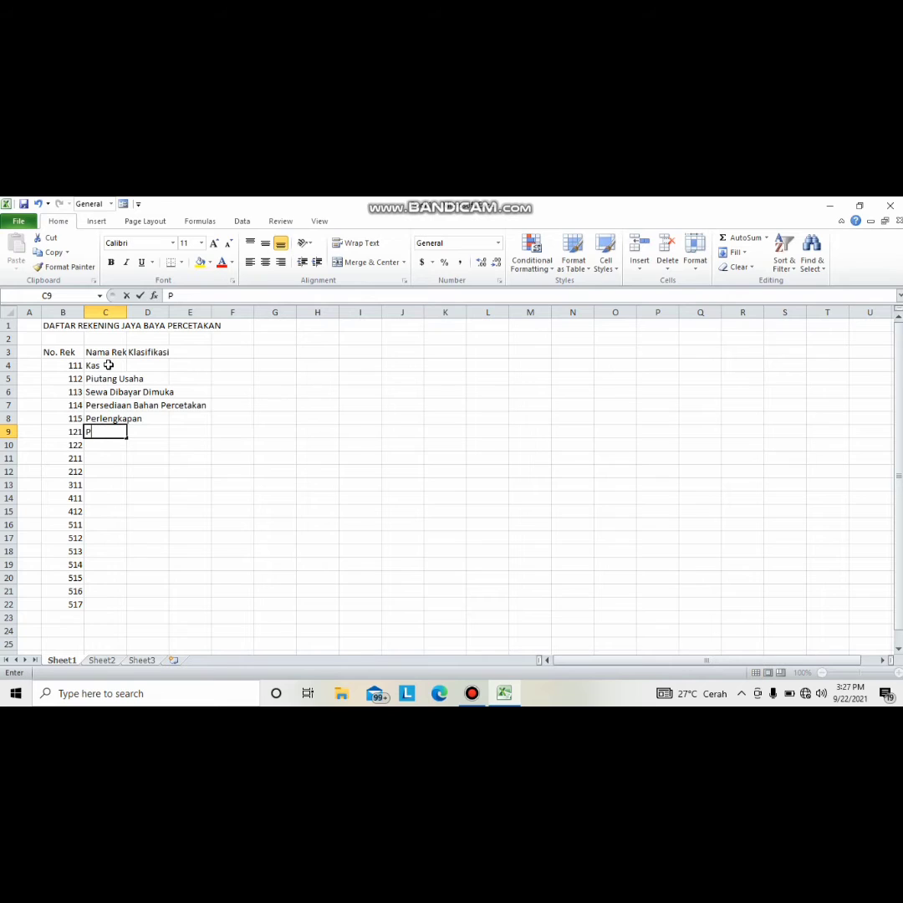
text(eralatan)
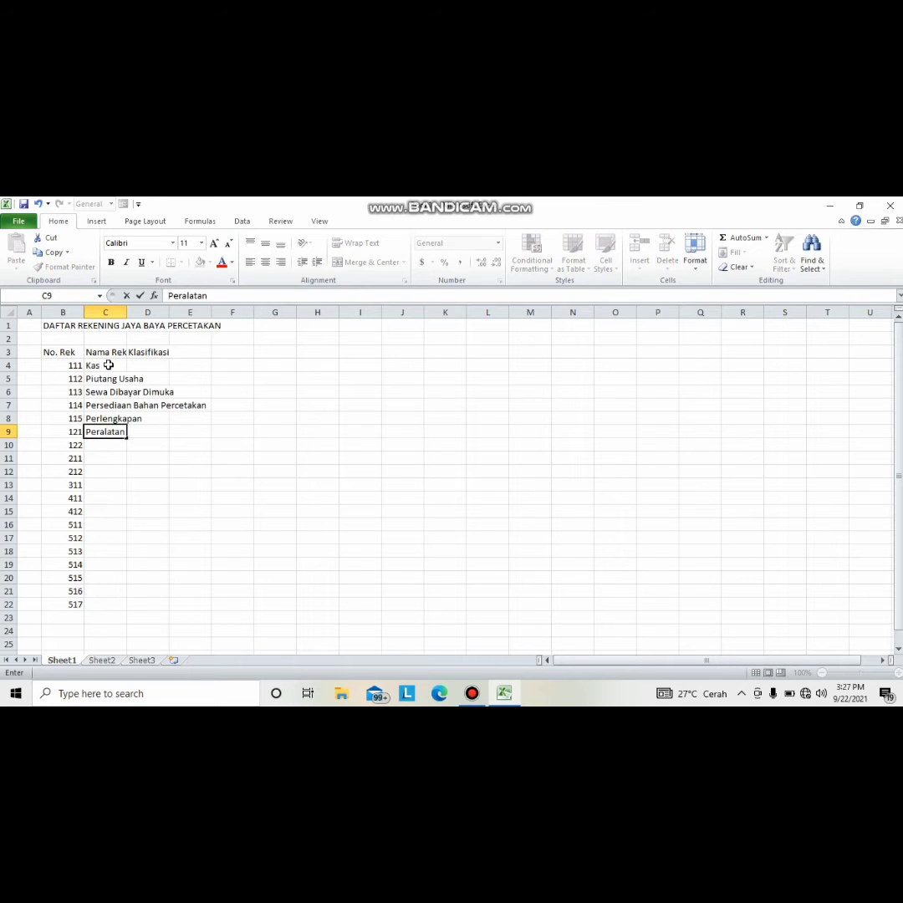
key(Return)
- Enter the account names Akumulasi Peralatan and Utang Usaha in cells C10 and C11
text(Akumu)
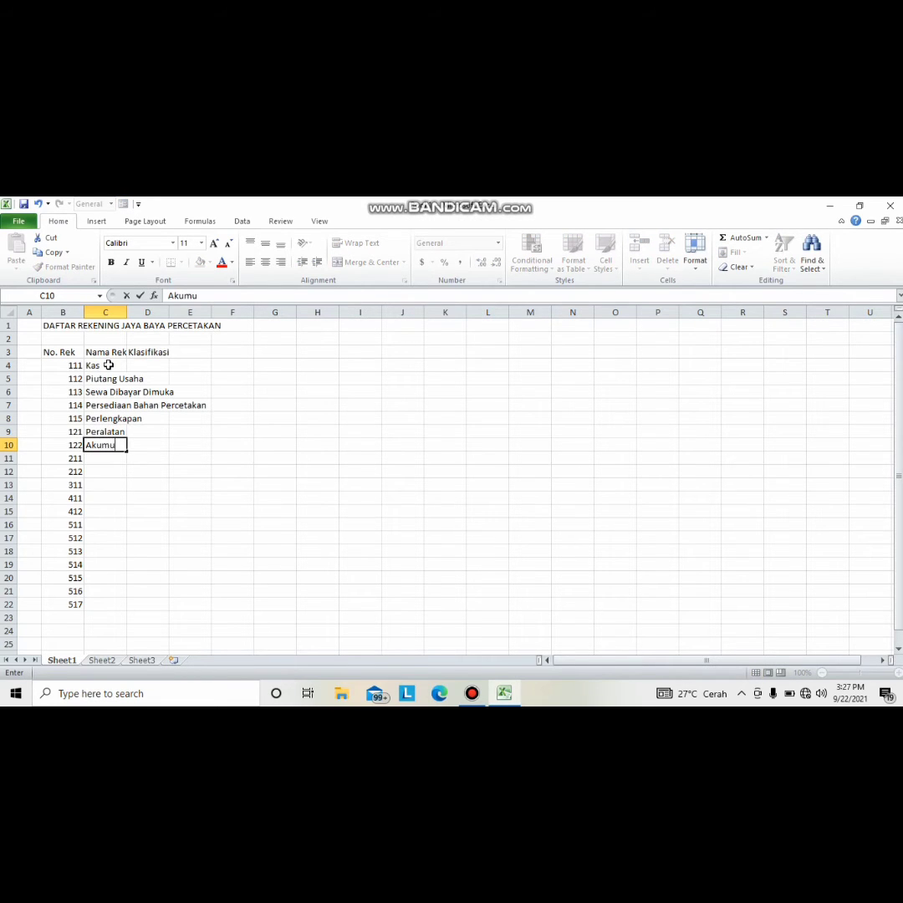
text(lasi Peralatan)
key(Return)
text(Uta)
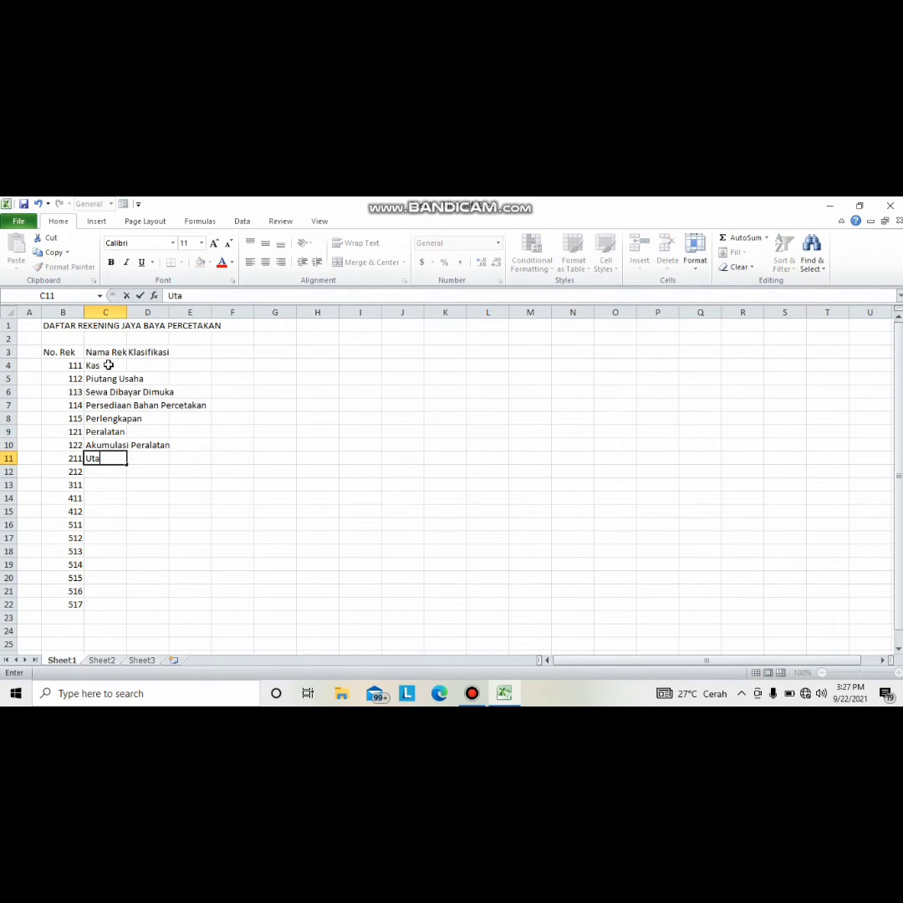
text(ng Usaha)
key(Return)
- Enter the account names Pendapatan Diterima Dimuka and Modal in cells C12 and C13
text(Pendapatan)
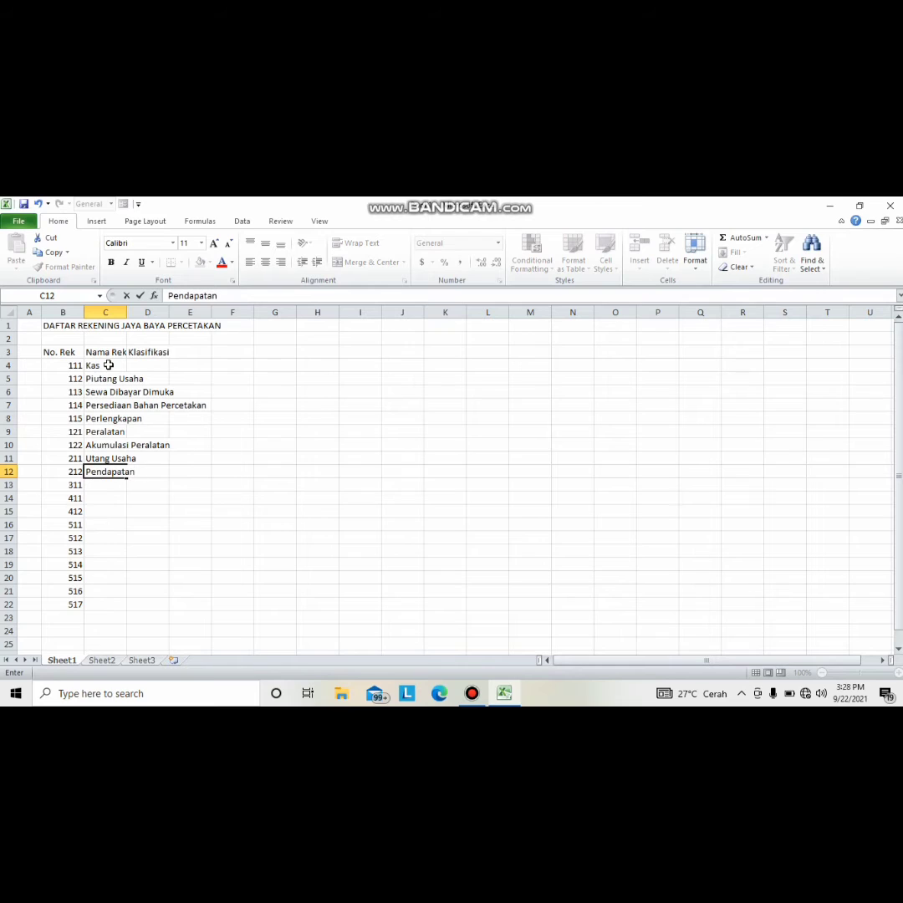
text( Diterima Dimuka)
key(Return)
text(Modal)
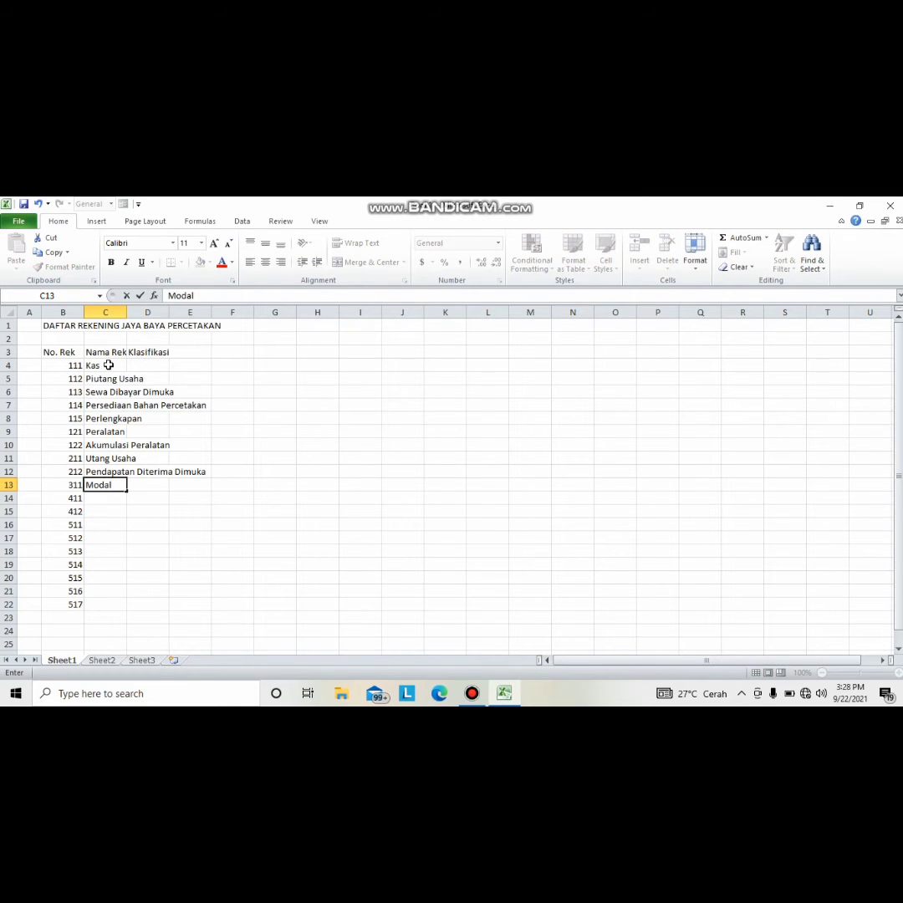
key(Return)
- Enter the account names Penghasilan Jasa Percetakan and Penghasilan Jasa Lain in cells C14 and C15
text(P)
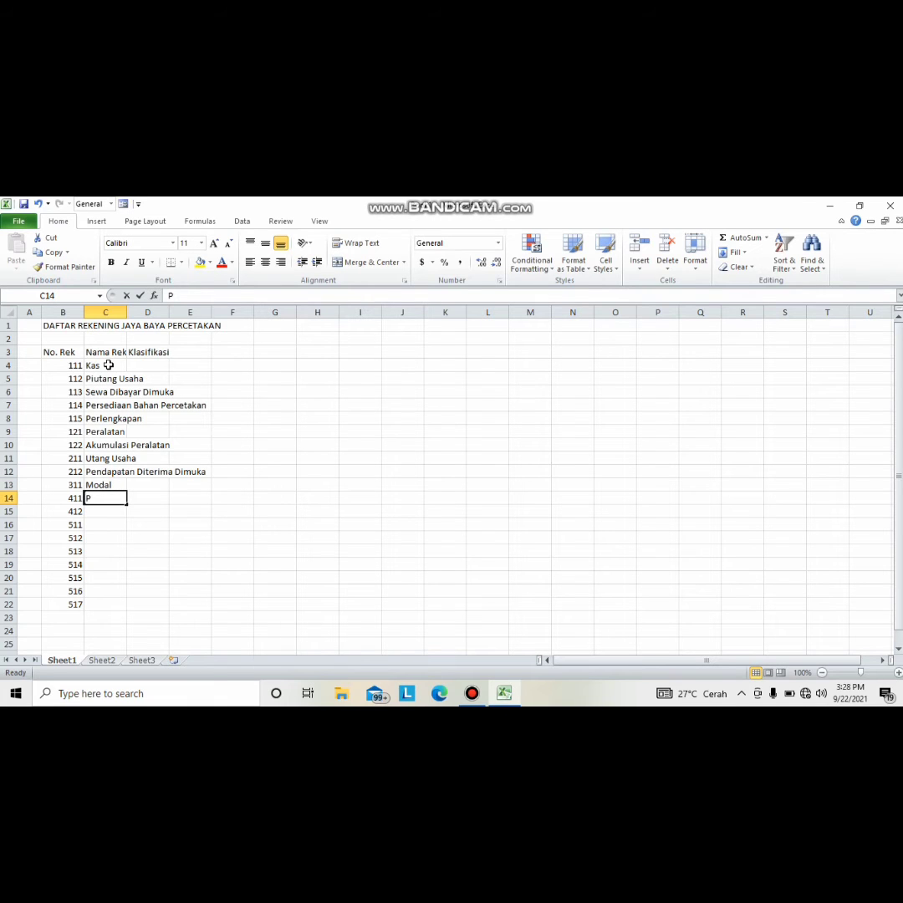
text(enghasil)
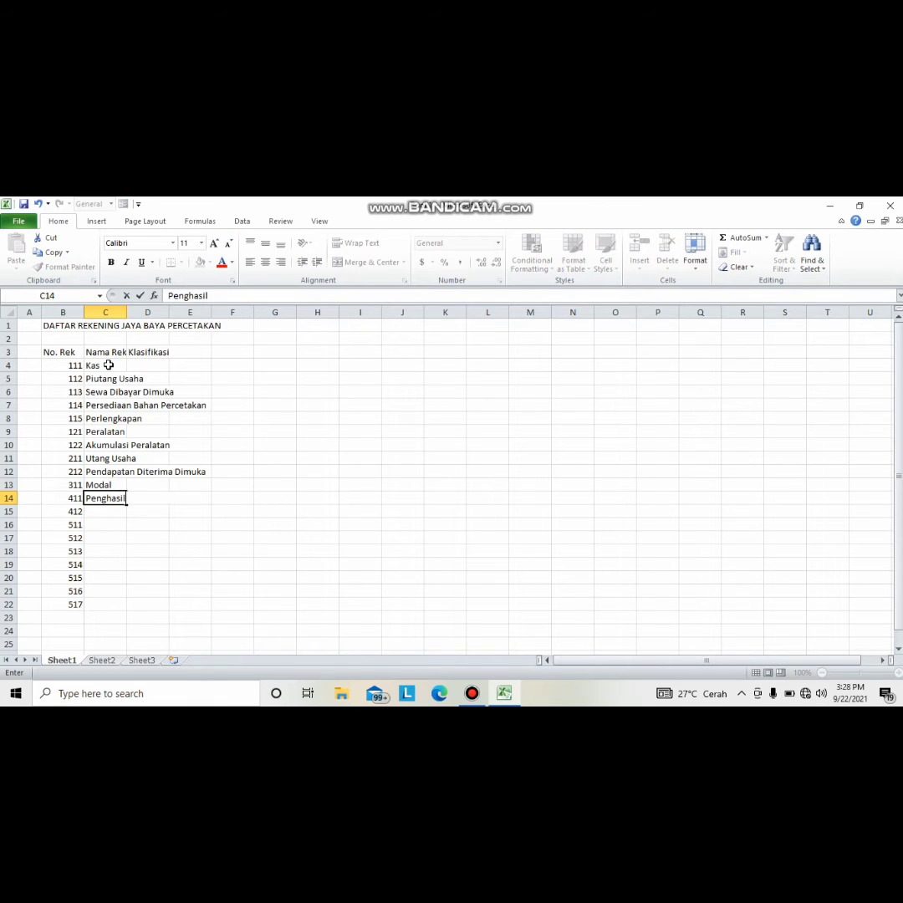
text(an Jasa Percetakan)
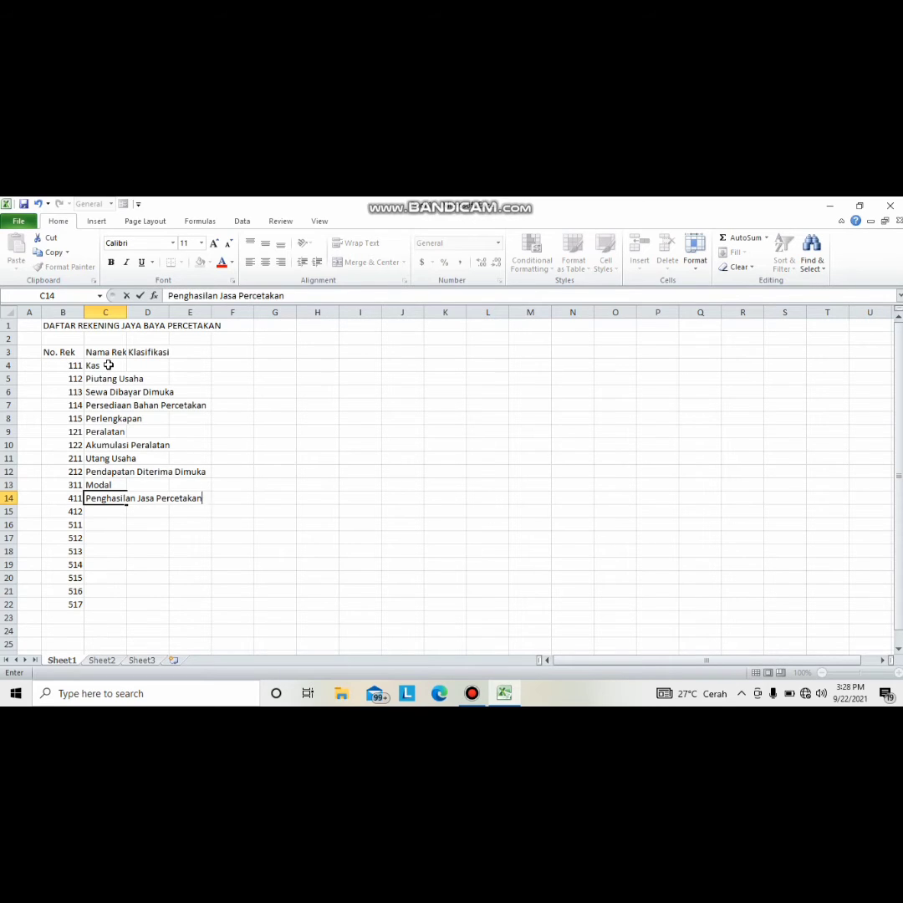
key(Return)
text(Pengha)
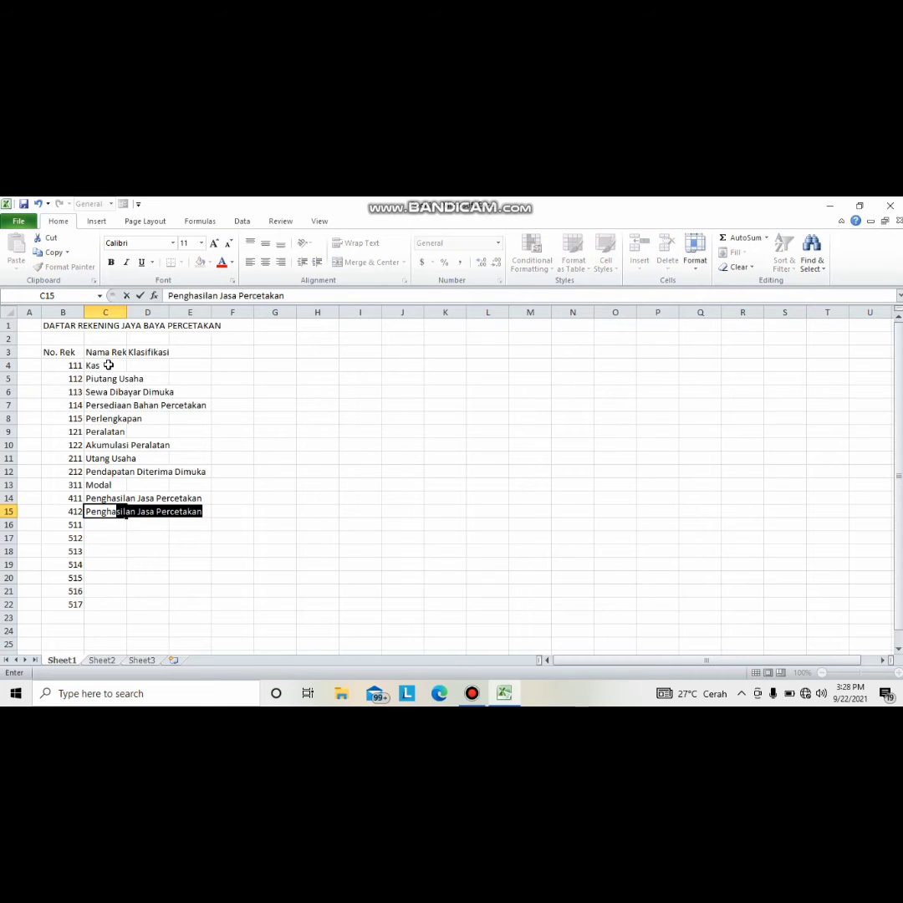
text(silan Jasa La)
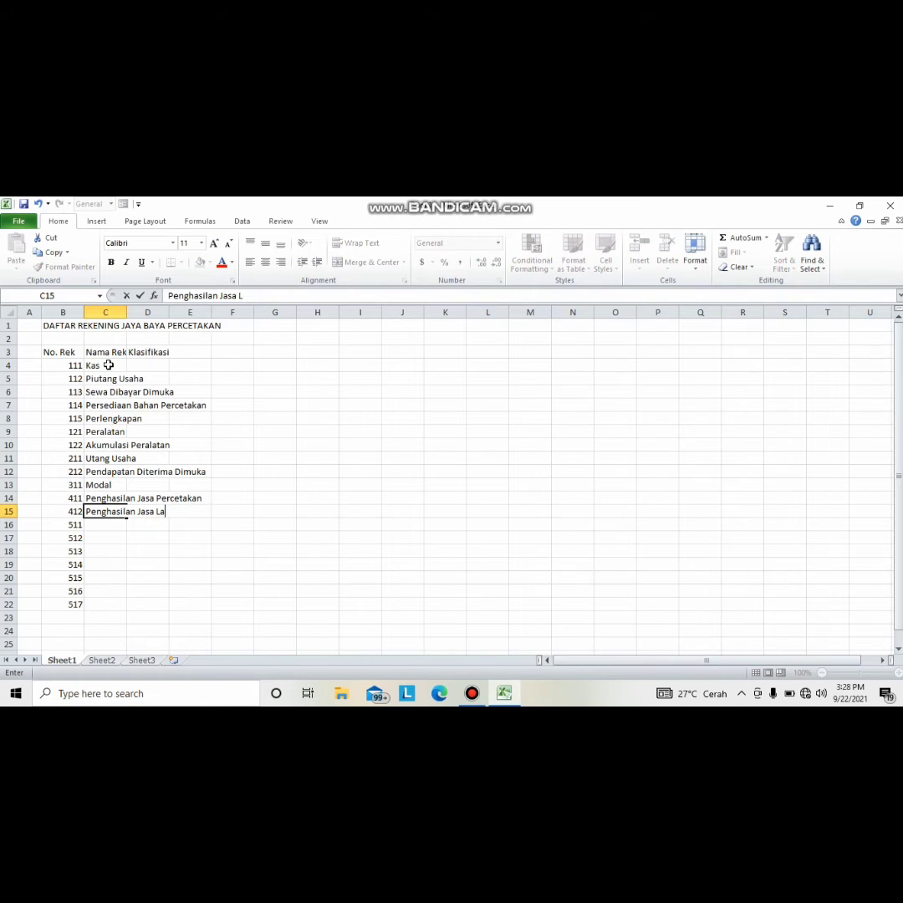
text(in)
key(Return)
- Enter the account names Beban Iklan and Beban Gaji in cells C16 and C17
text(B)
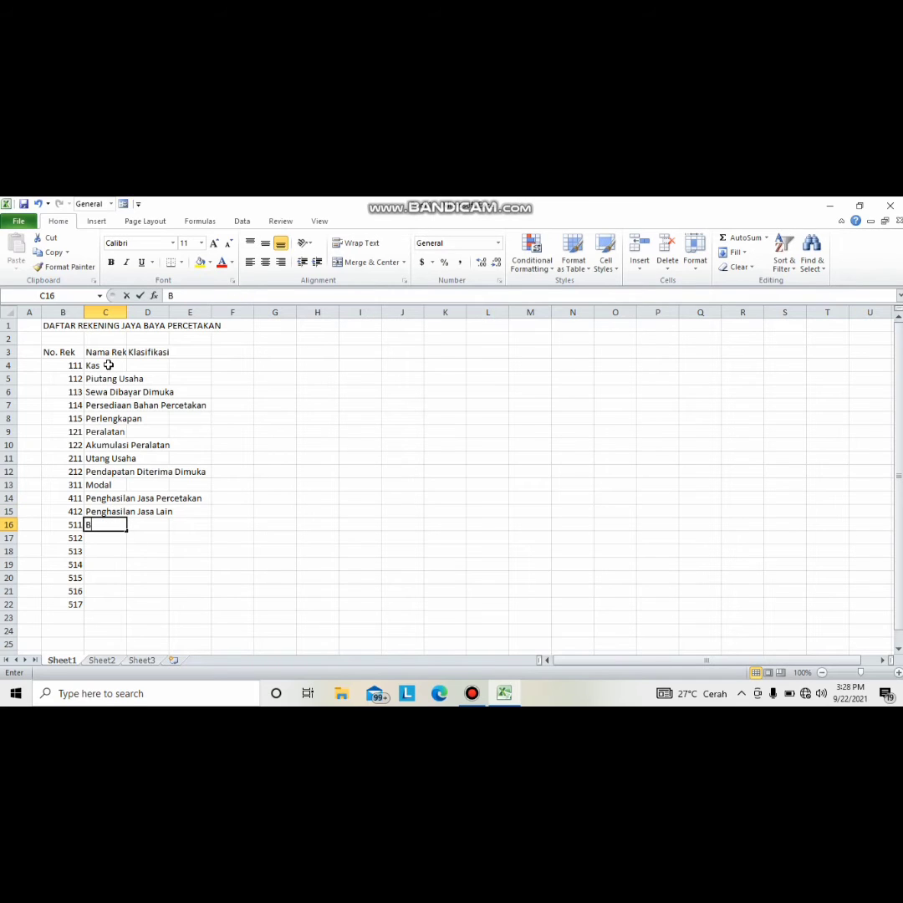
text(eban Iklan)
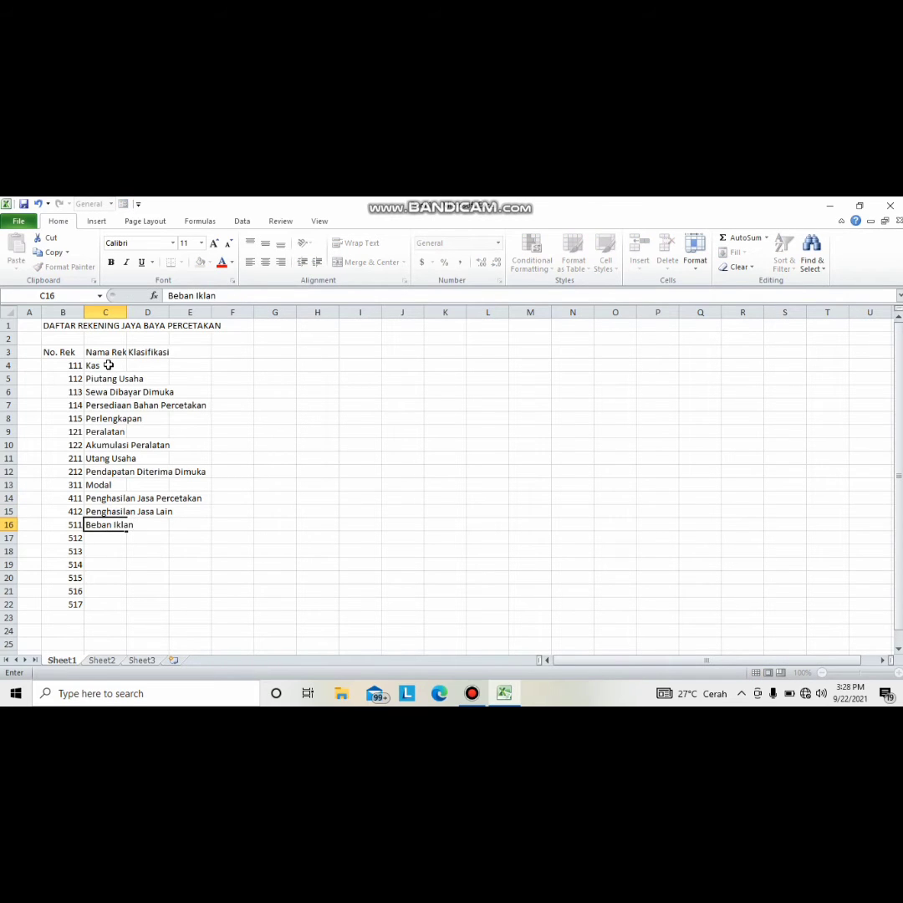
key(Return)
text(B)
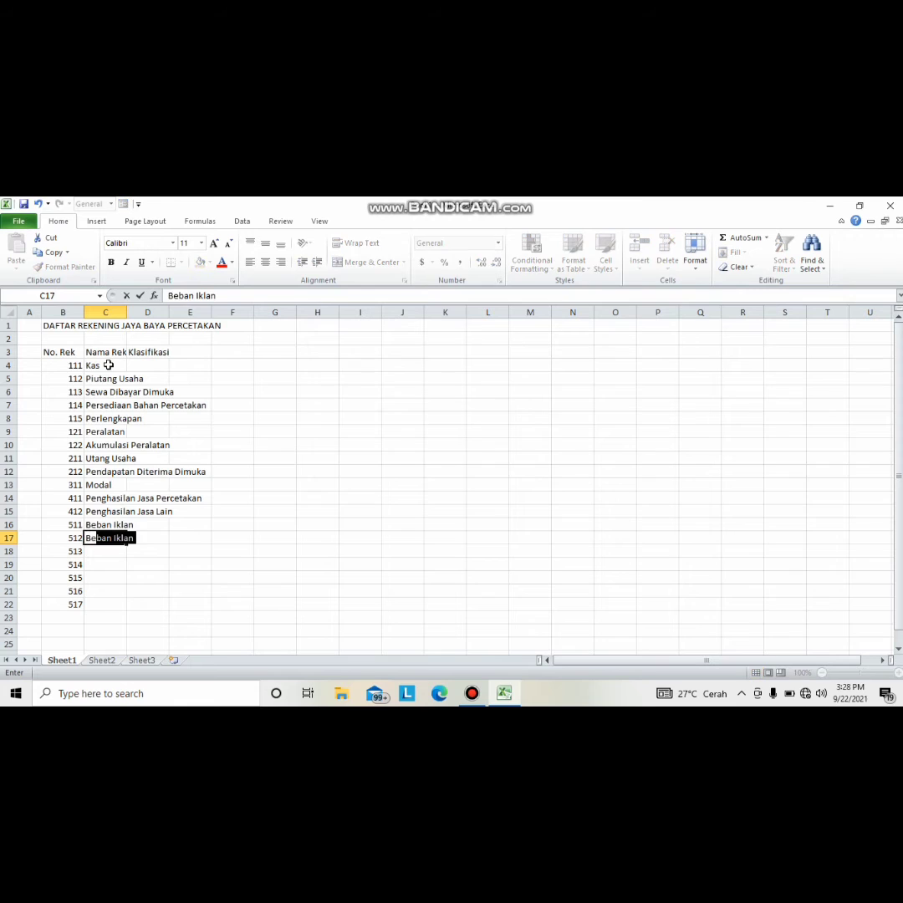
text(eban Gaji)
key(Return)
- Enter the account names Beban Pemeliharaan Peralatan and Beban Penyusutan Peralatan in cells C18 and C19
text(B)
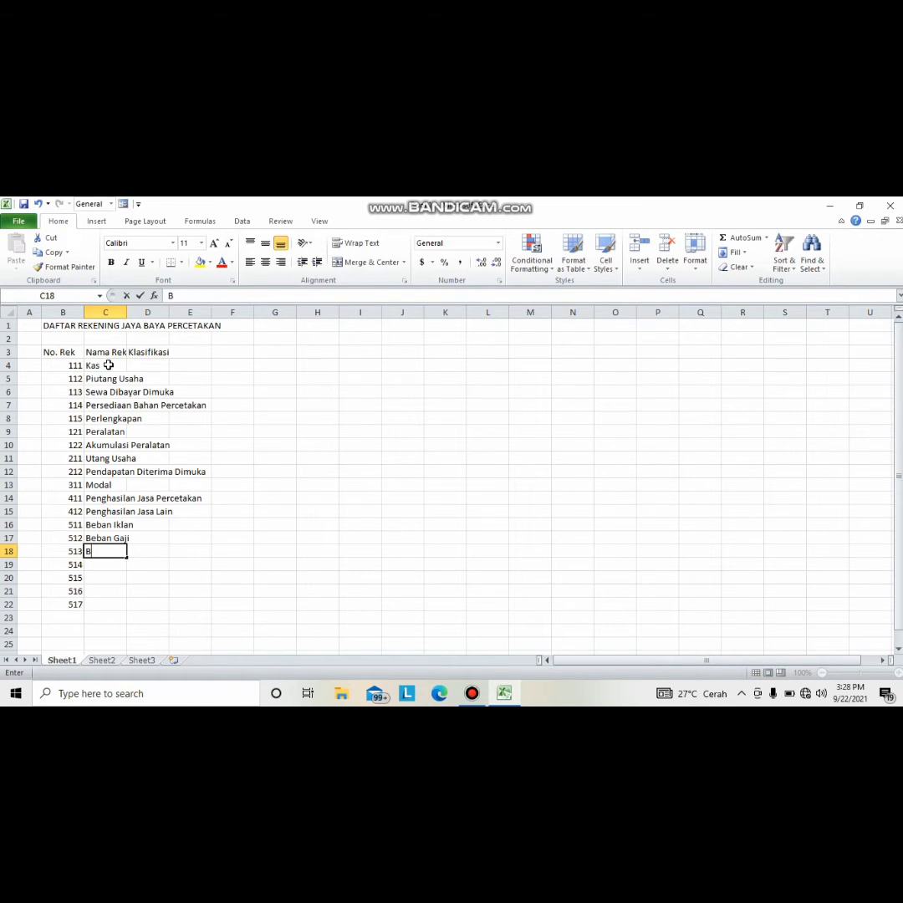
text(eban)
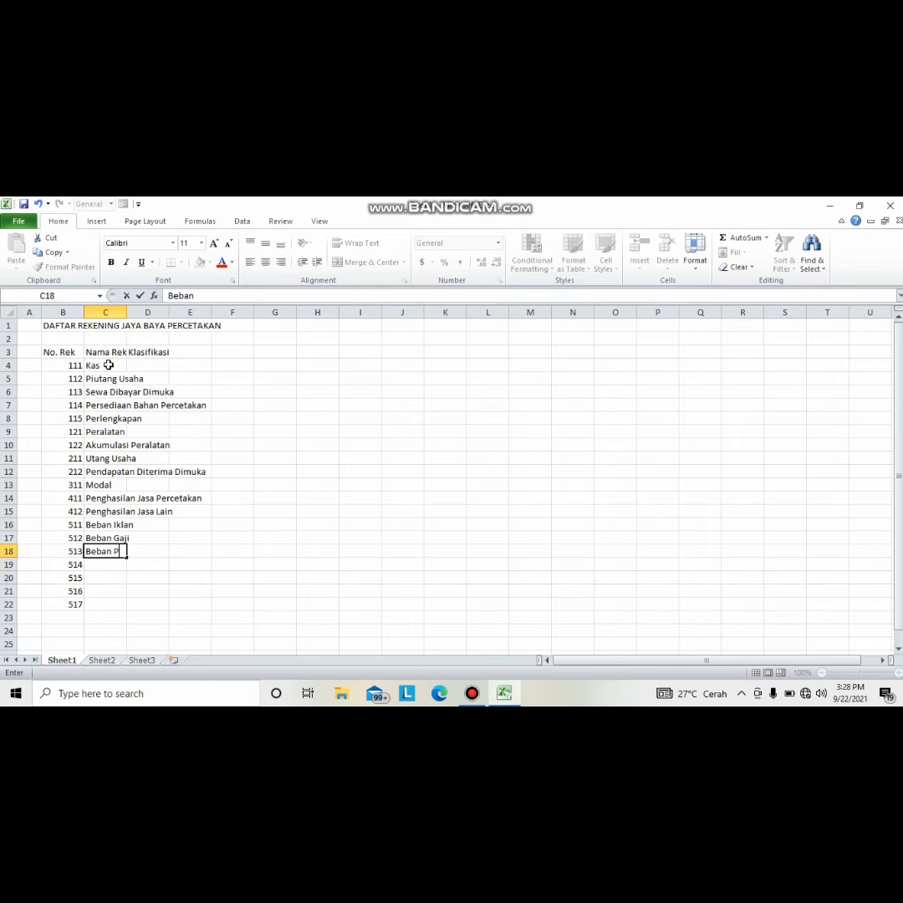
text( Pemeliharaan Peralatan)
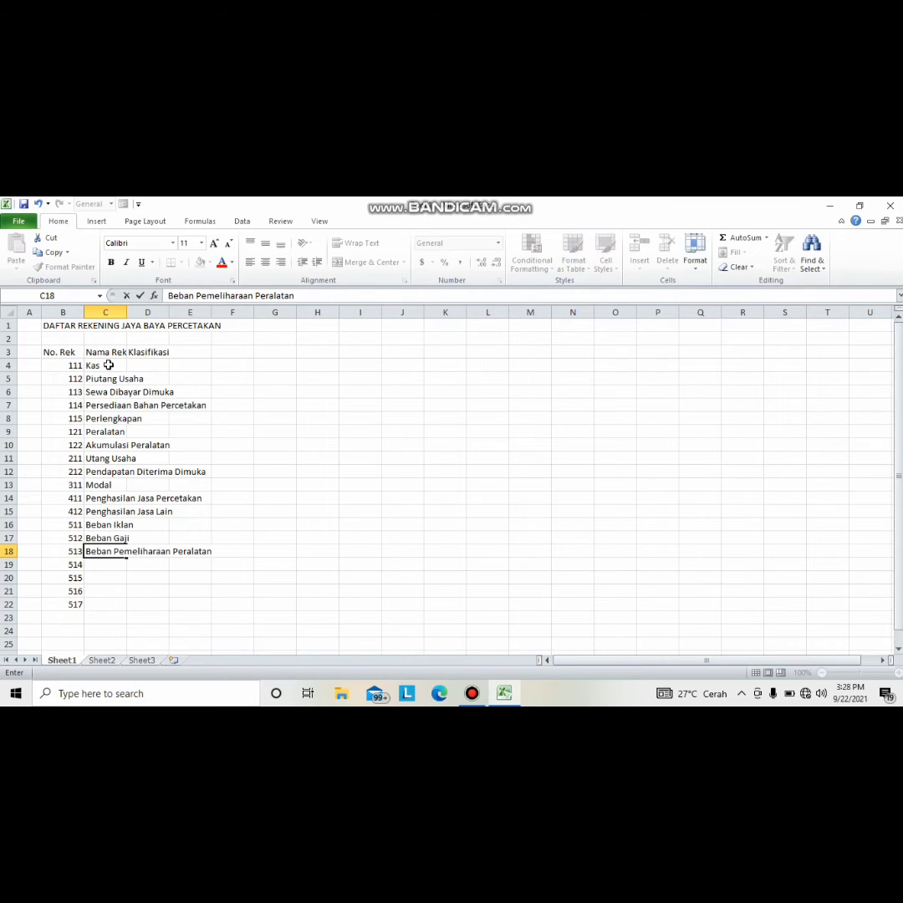
key(Return)
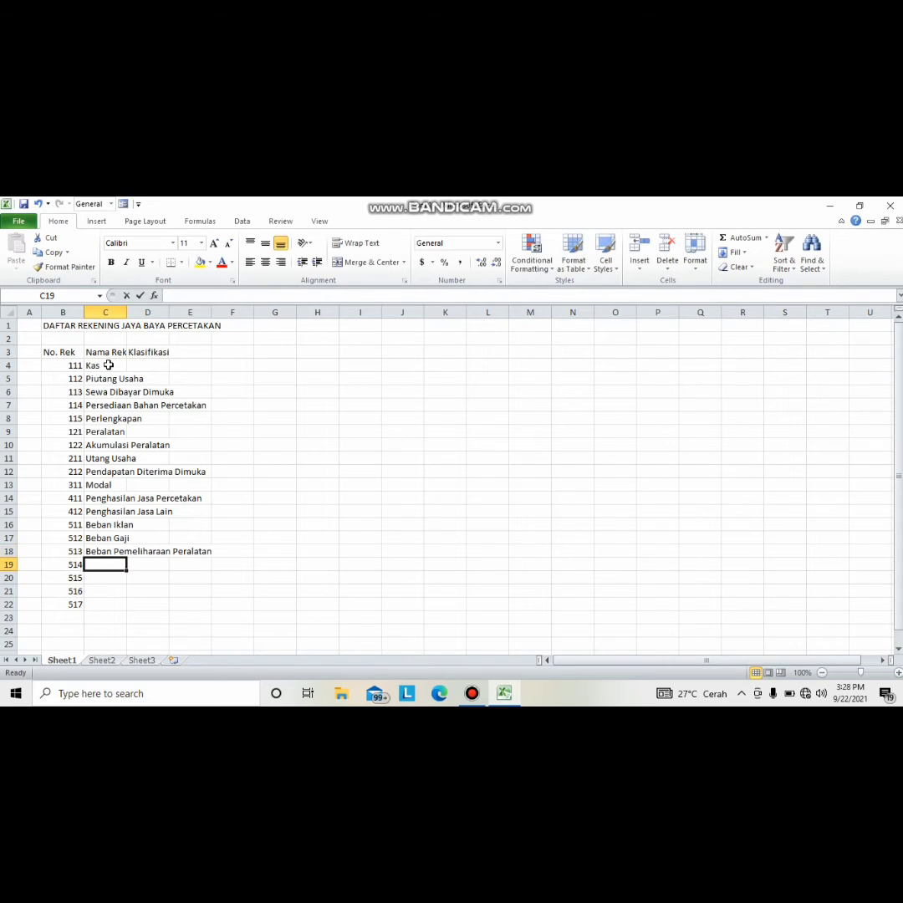
text(Beban Pe)
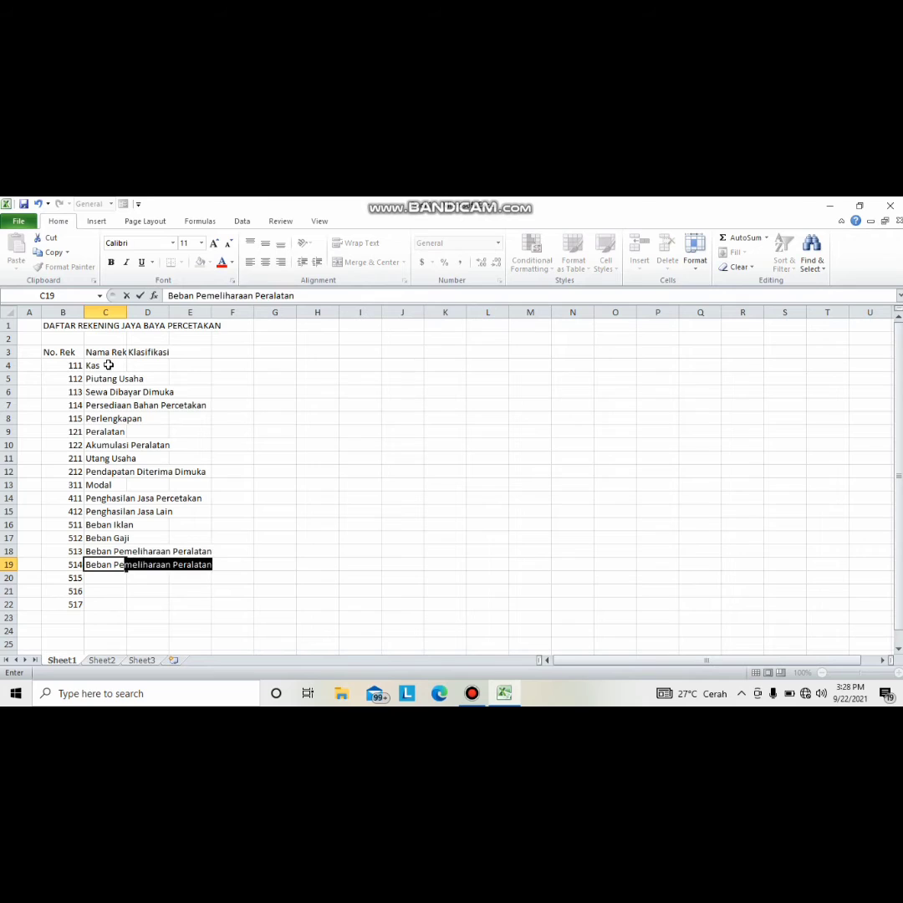
text(nyusutan)
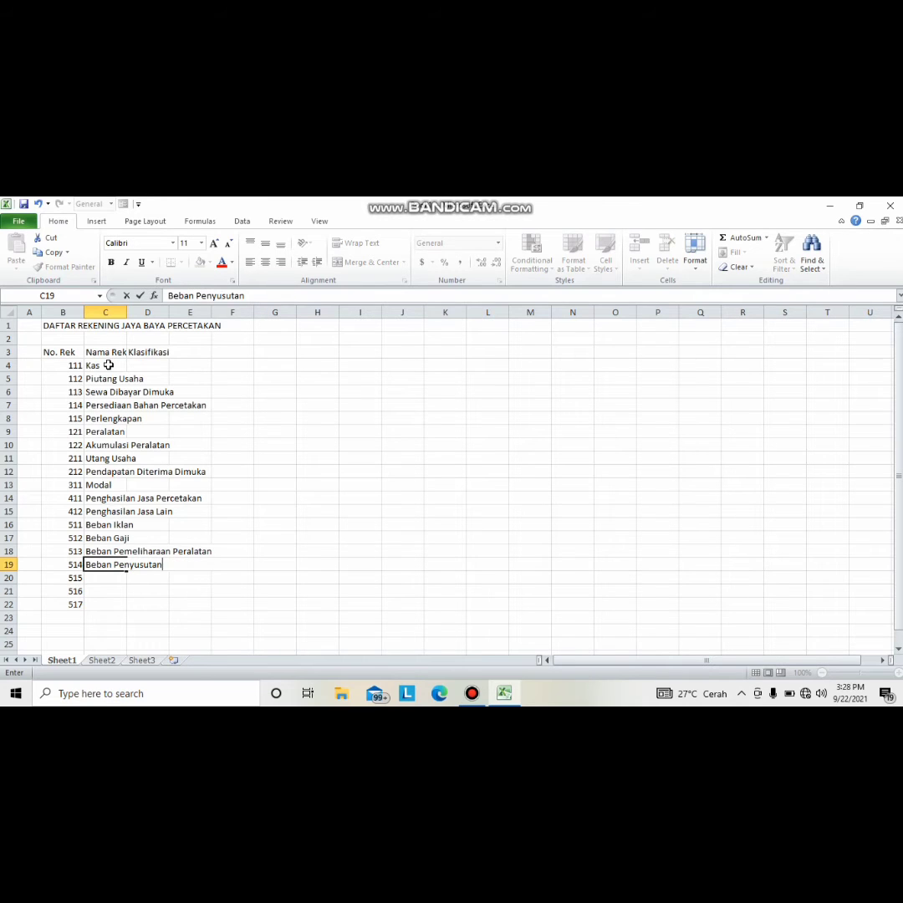
text( Peralatan)
key(Return)
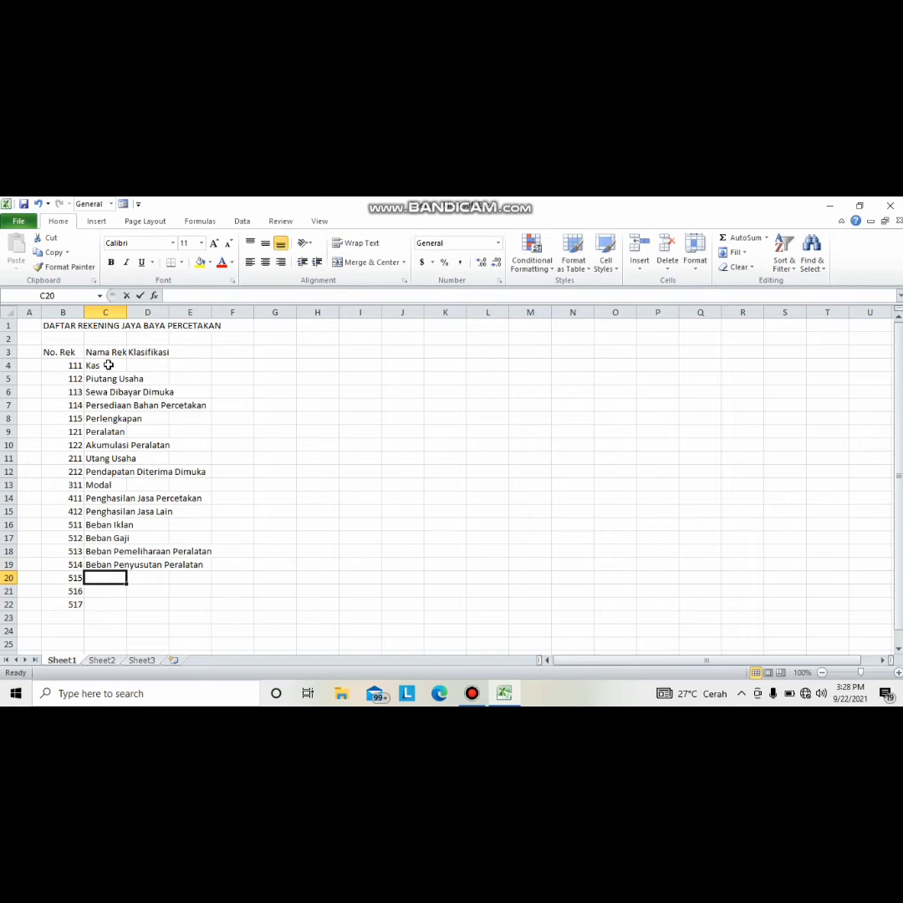
- Enter the account names Beban Listrik, Beban Telepon and Beban Iuran Sampah in cells C20 to C22
text(Beban Li)
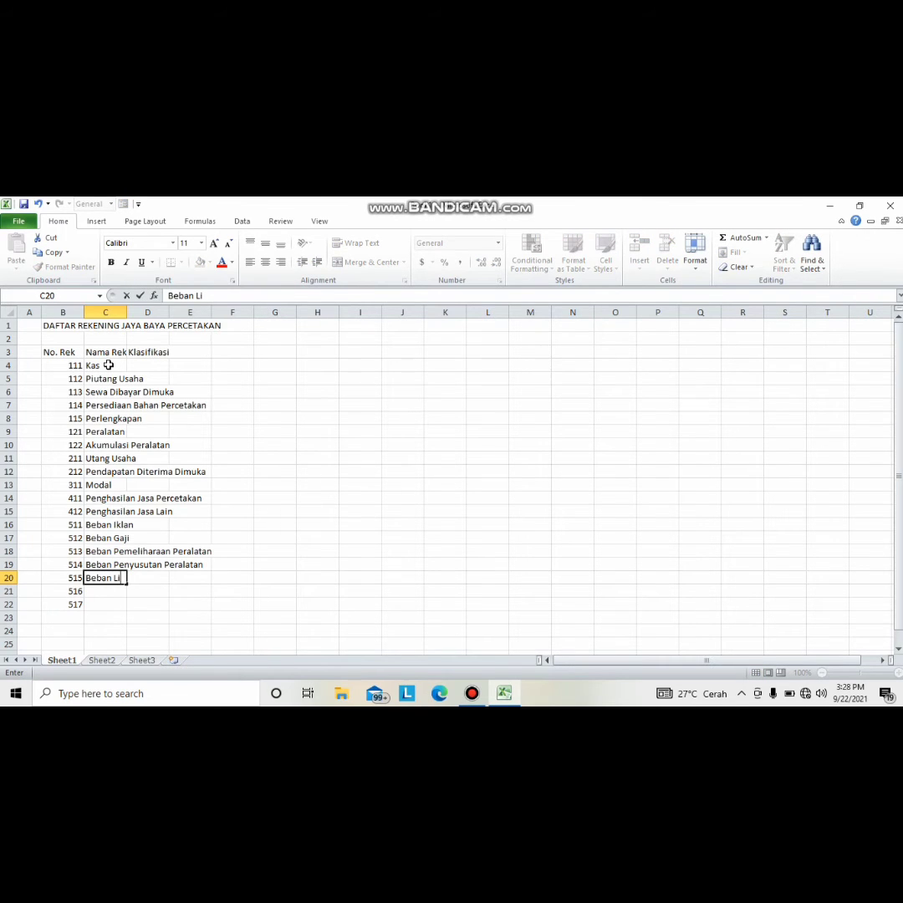
text(strik)
key(Return)
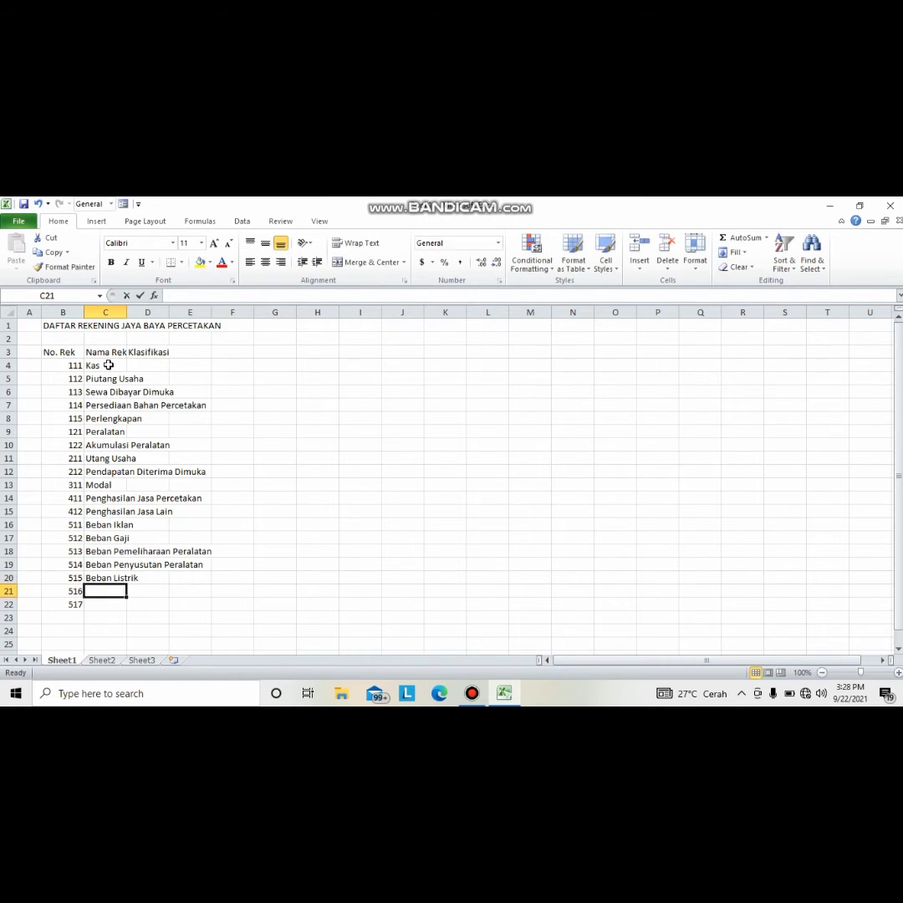
text(Beban Te)
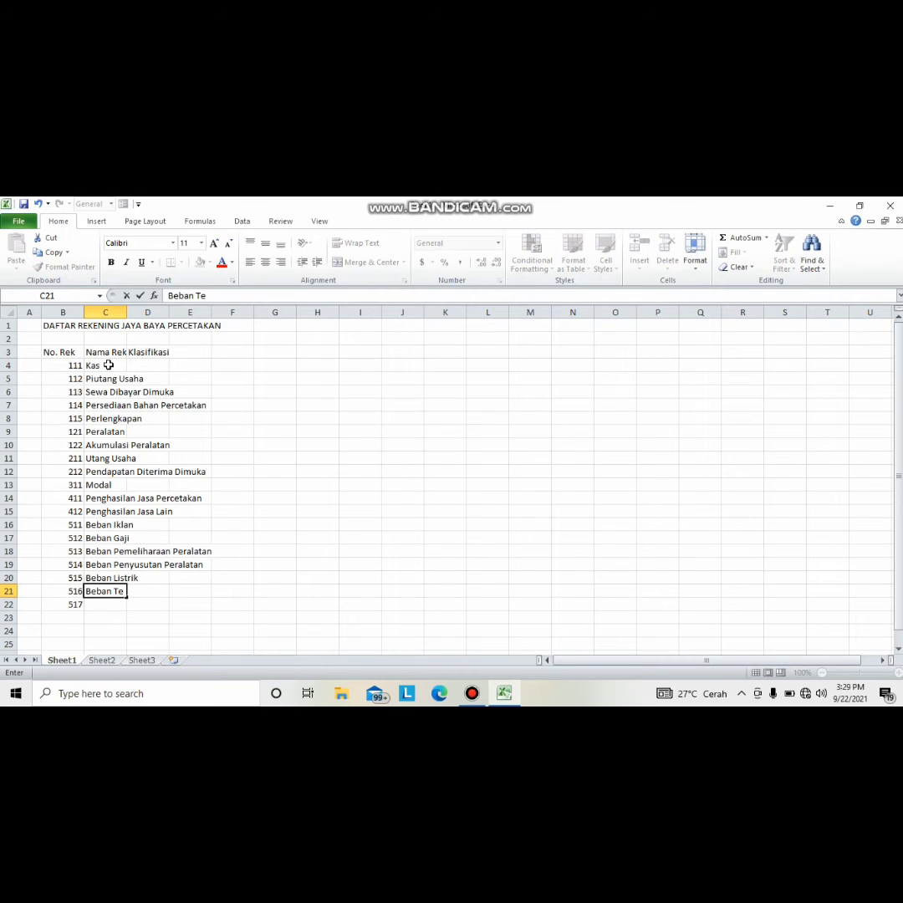
text(lepon)
key(Return)
text(B)
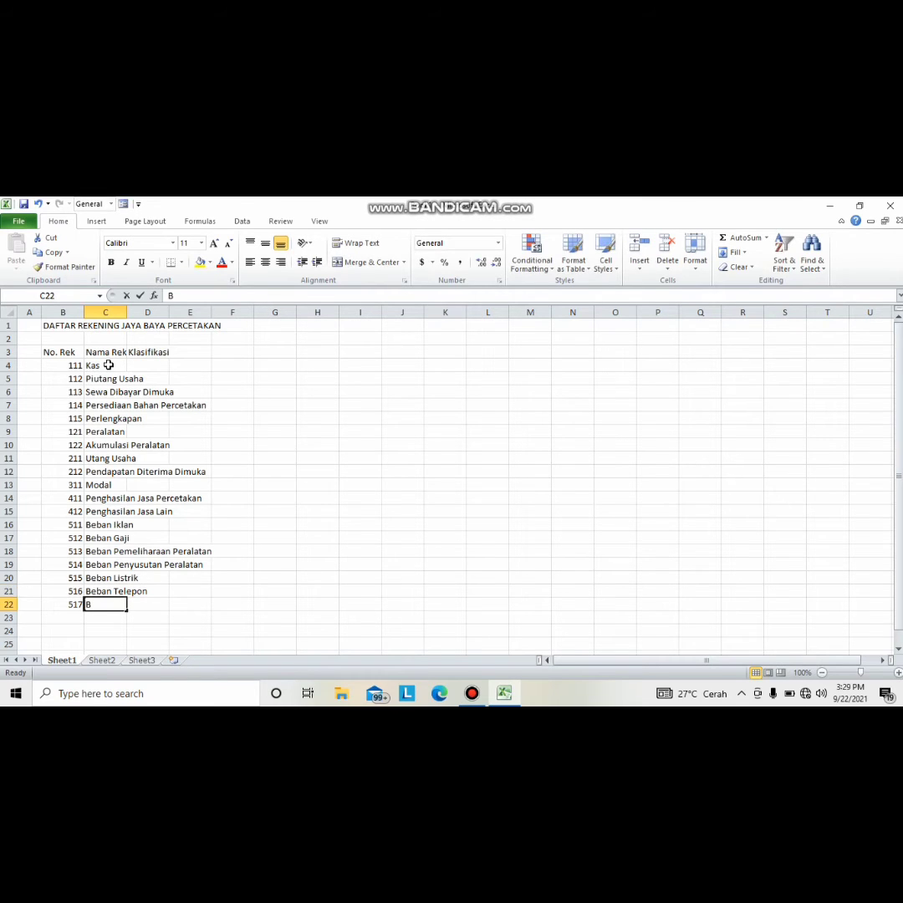
text(eban Iur)
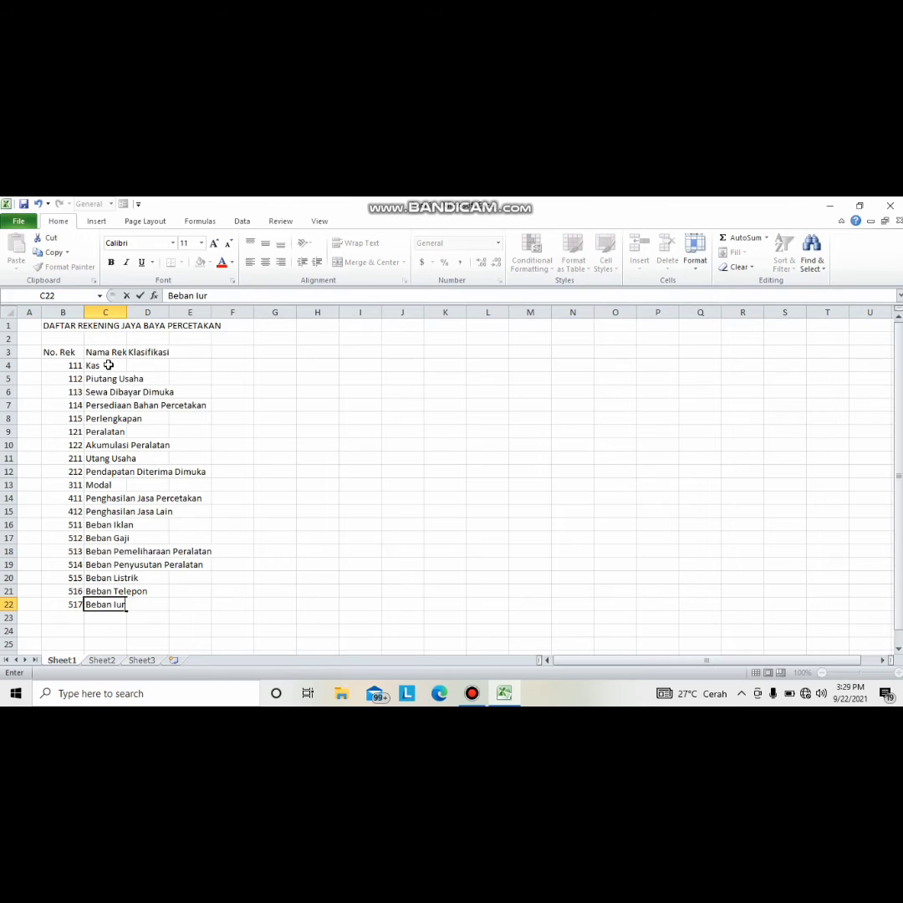
text(an Sampah)
- Enter the classification Aktiva Lancar in cell D4 and fill it down to D8
click(147, 365)
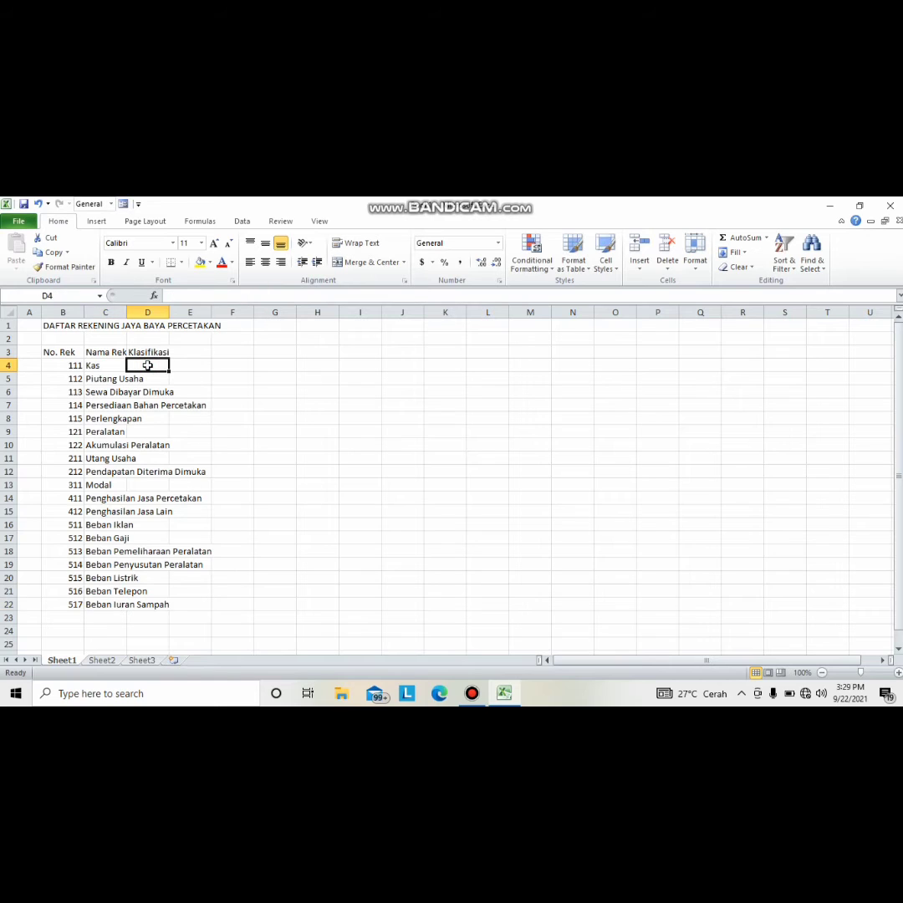
text(As)
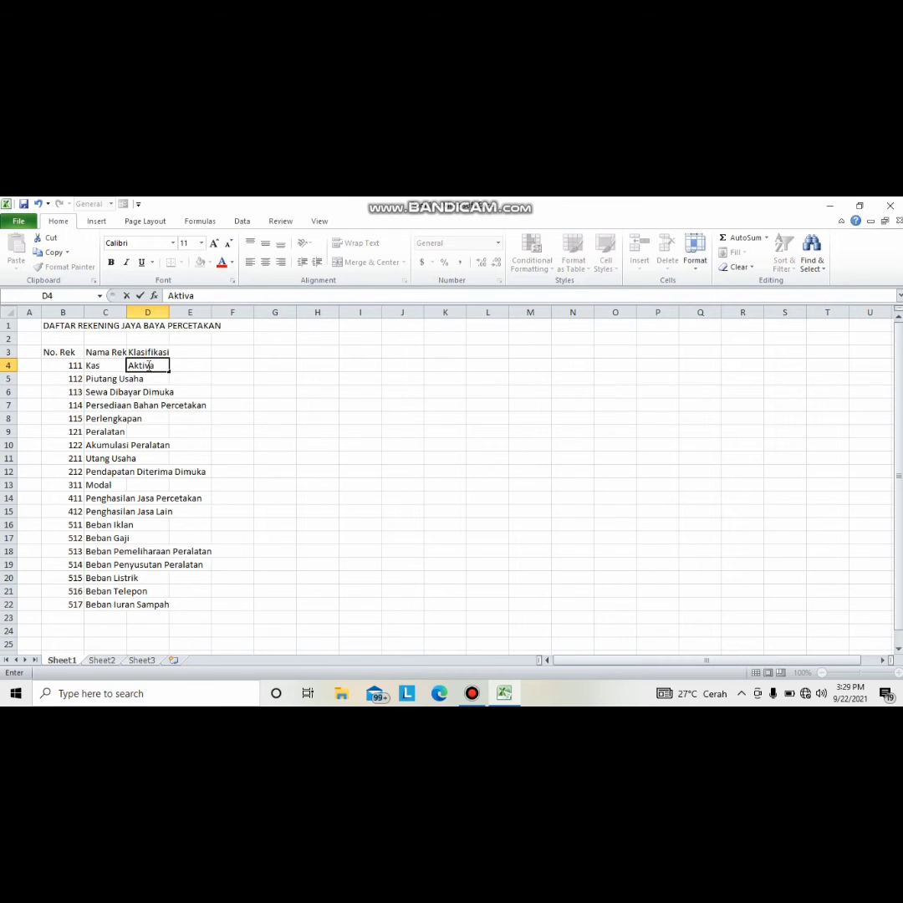
text(ar)
drag(168, 373, 167, 423)
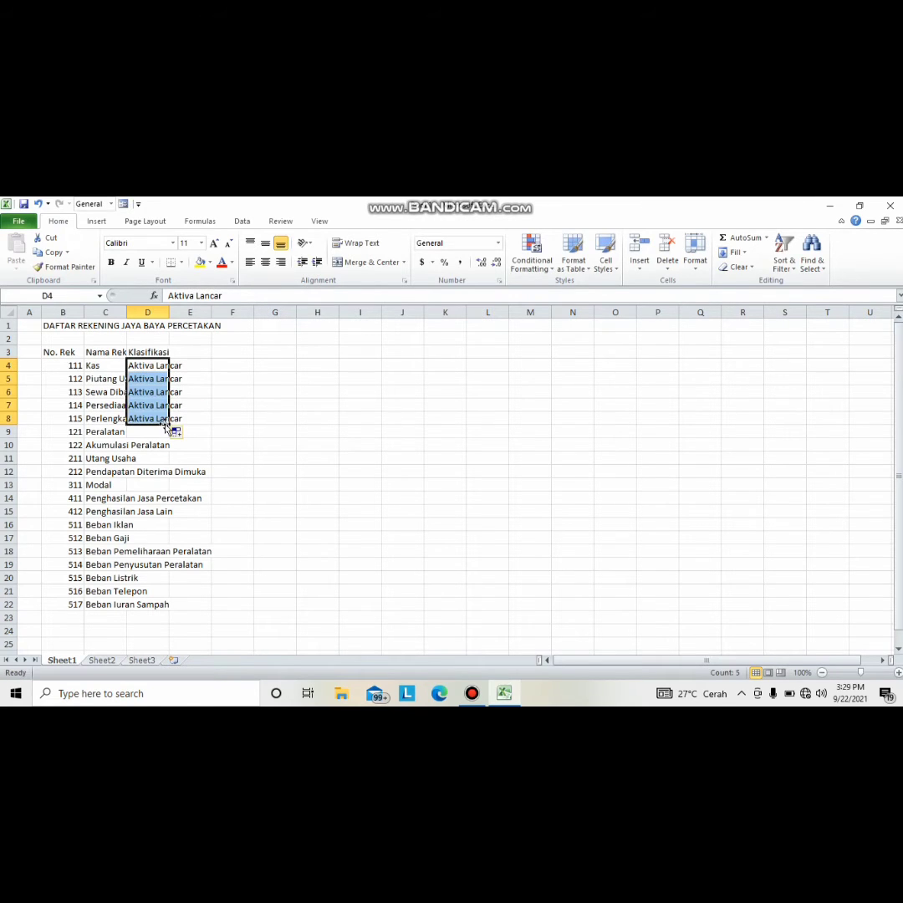
- Enter the classification Aktiva Tetap in cell D9 and fill it down to D10
click(158, 430)
text(Aktiva Tetap)
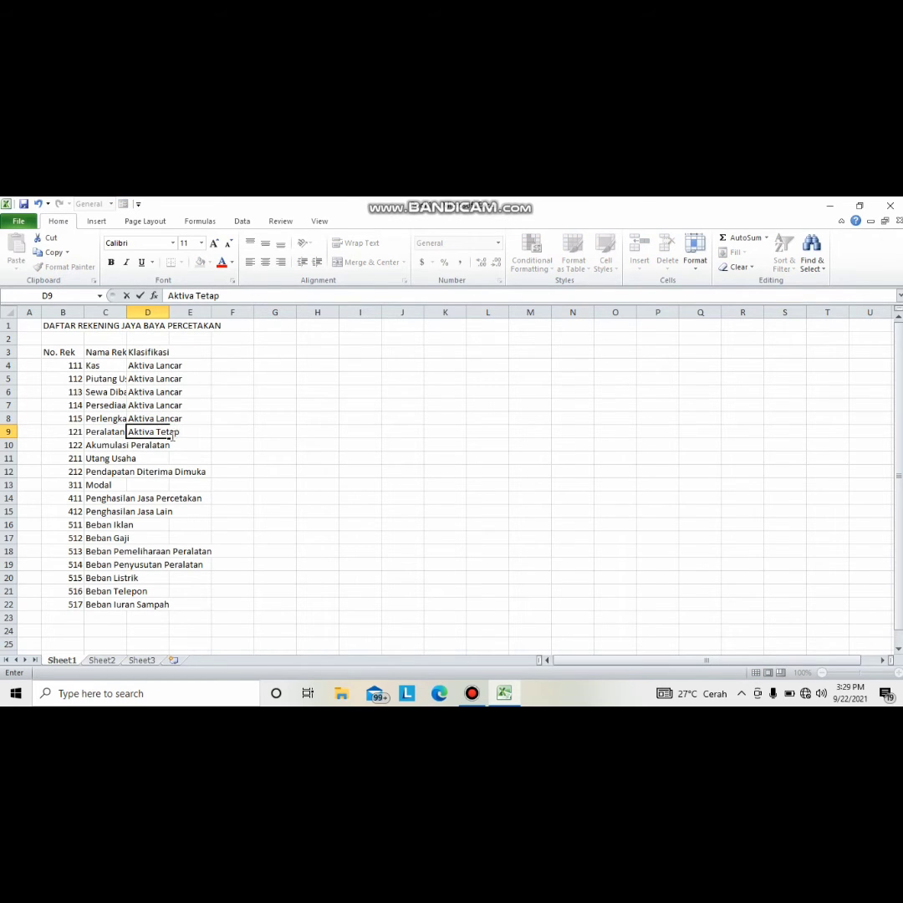
key(F2)
drag(168, 439, 168, 451)
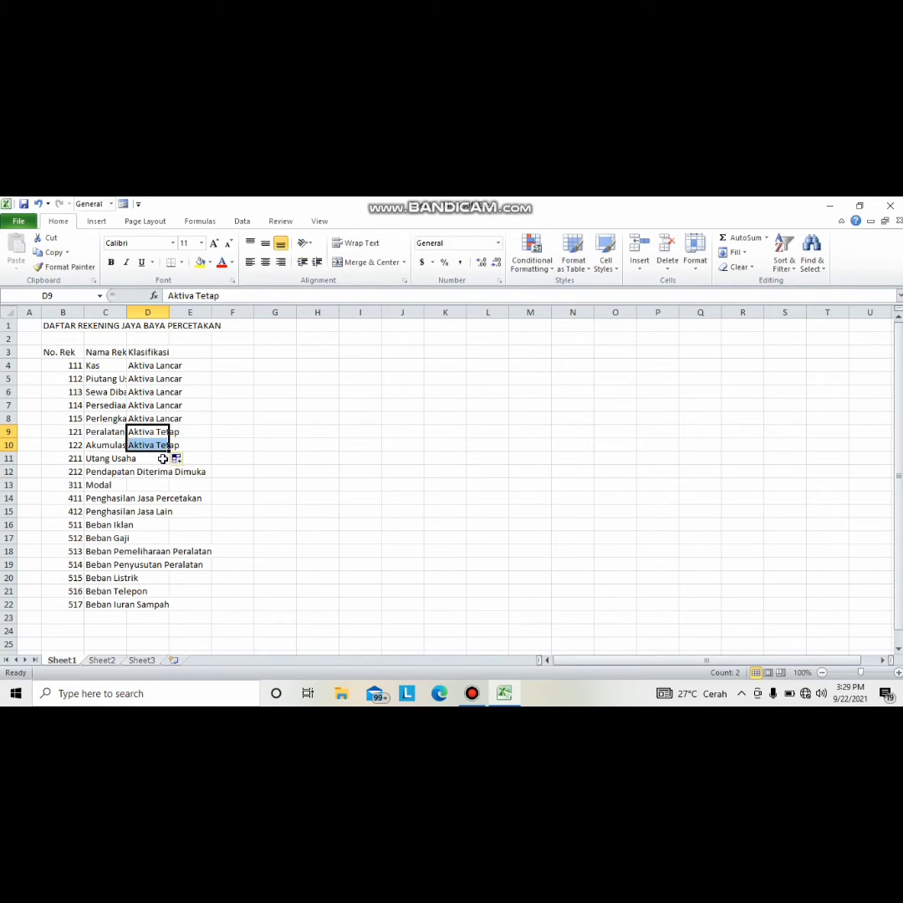
- Classify the accounts in D11:D12 as Kewajiban and enter Modal in cell D13
click(161, 458)
text(Kewajiban)
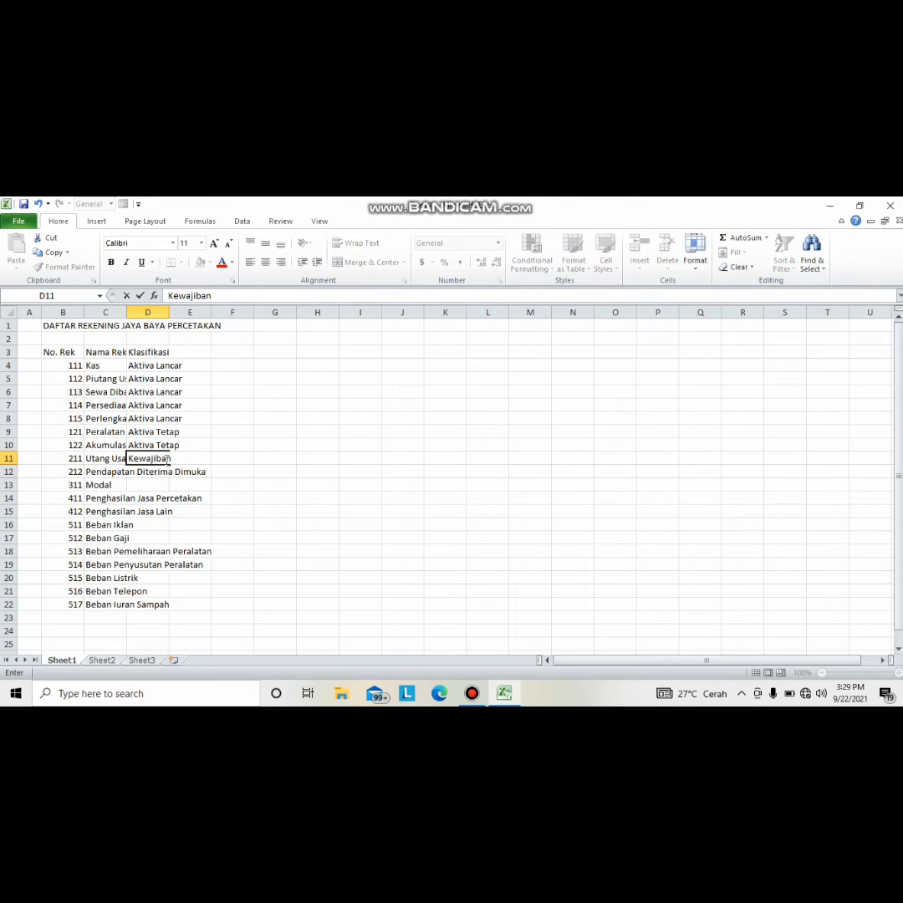
drag(169, 465, 165, 482)
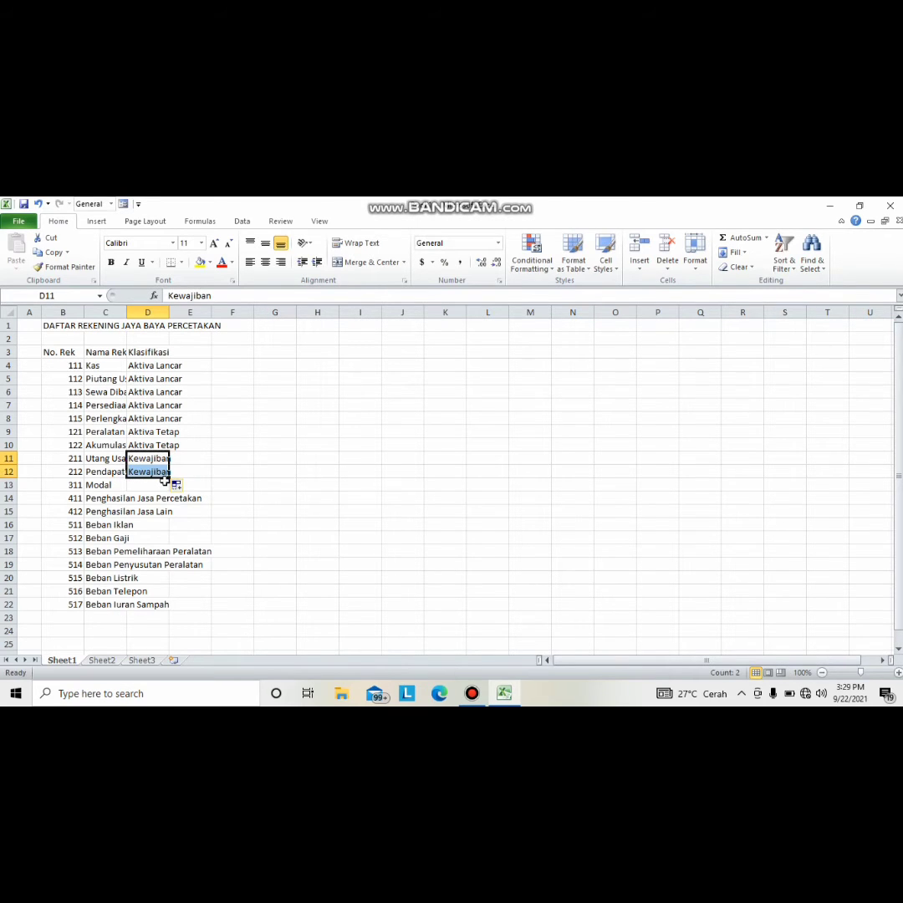
click(159, 485)
text(Modal)
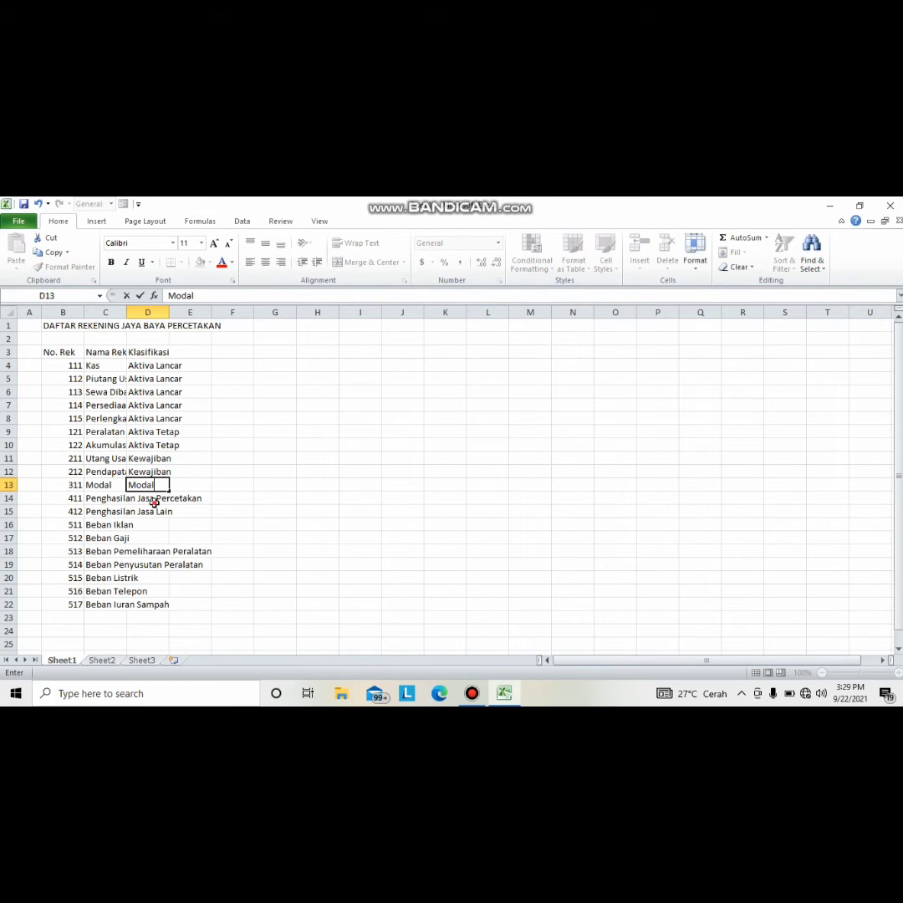
- Enter the classification Pendapatan in cell D14 and fill it down to D15
click(154, 502)
text(Pen)
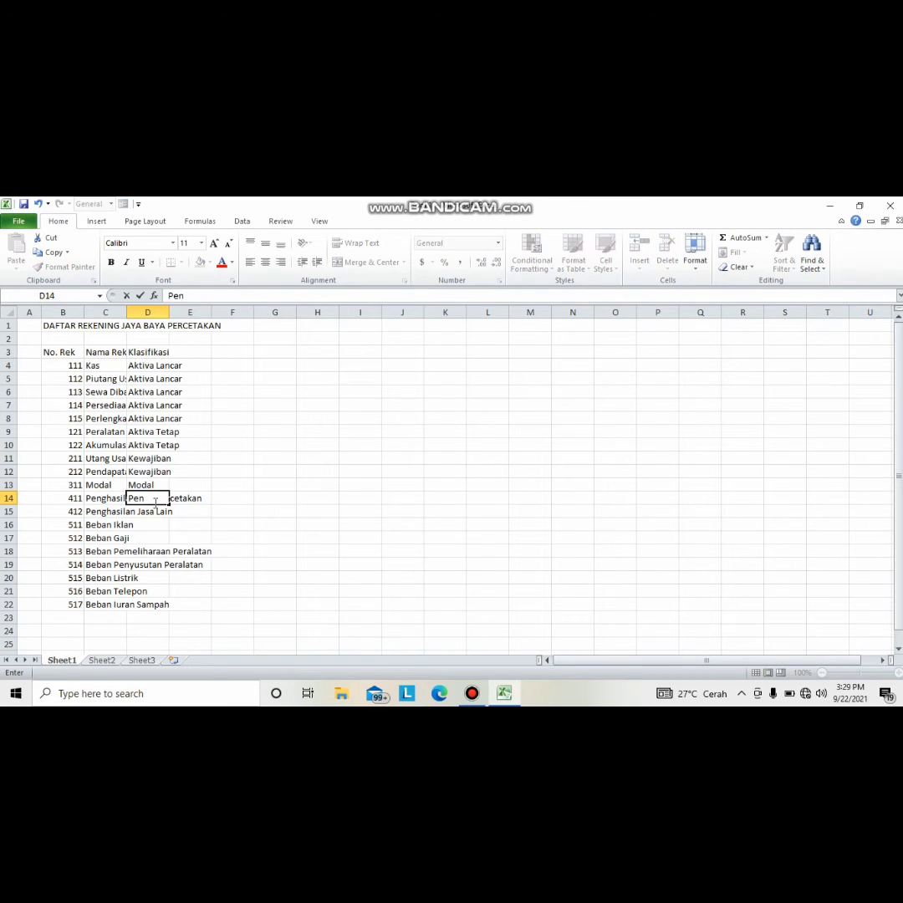
text(dapatan)
drag(169, 505, 172, 517)
- Enter the classification Beban in cell D16 and fill it down to D22
click(156, 526)
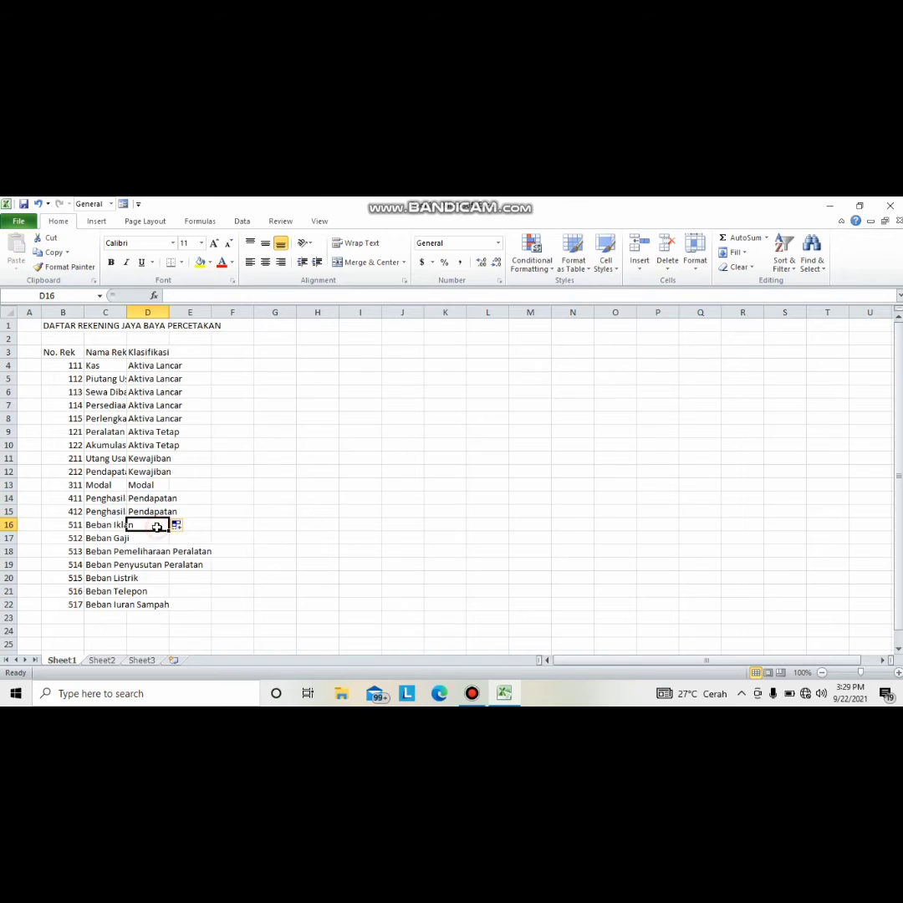
text(Beban)
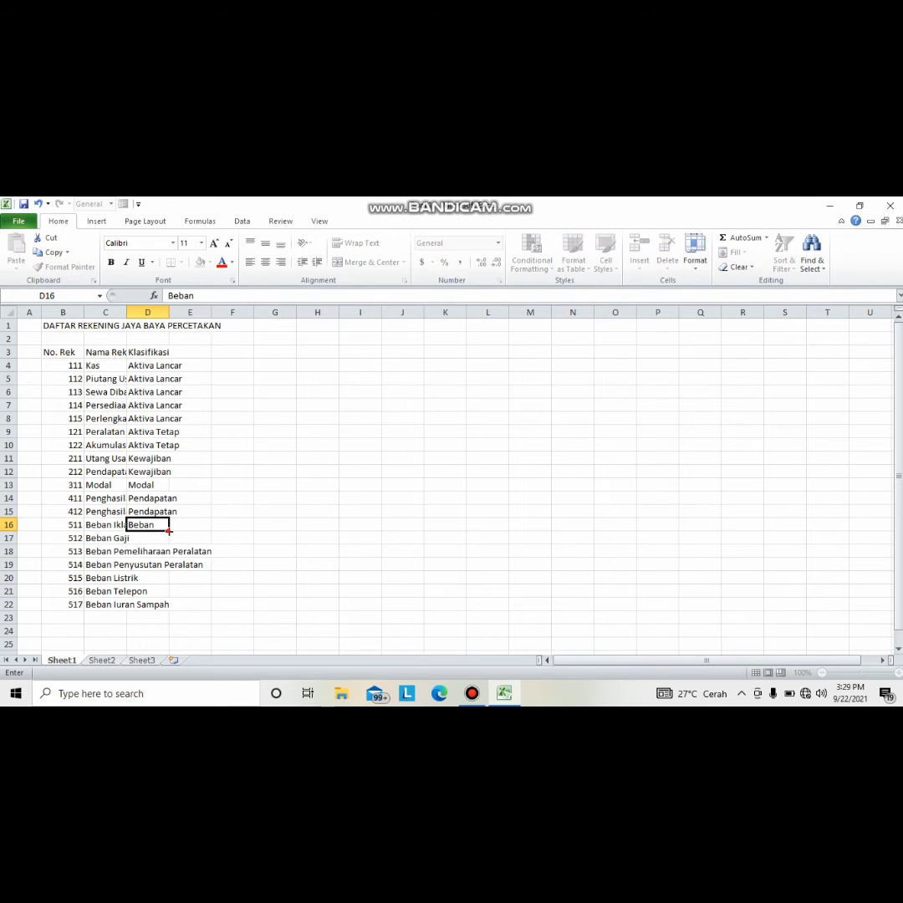
drag(169, 529, 170, 604)
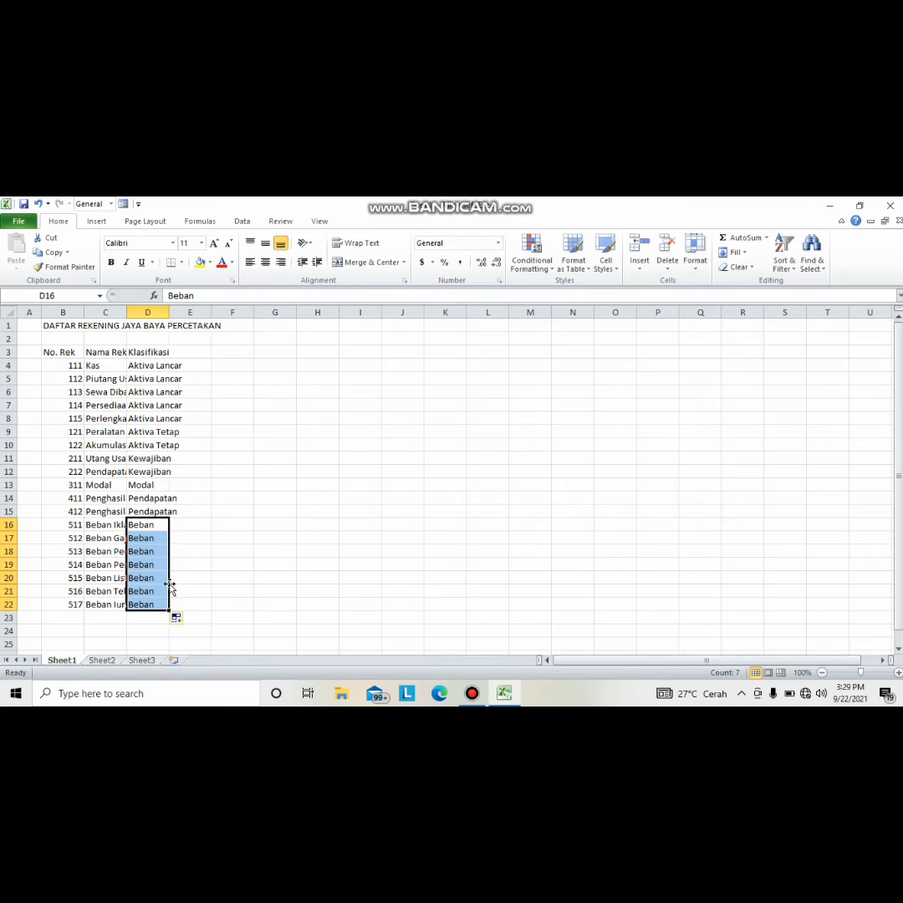
- Widen columns C and D so the account names and classifications fit fully within their cells
click(100, 375)
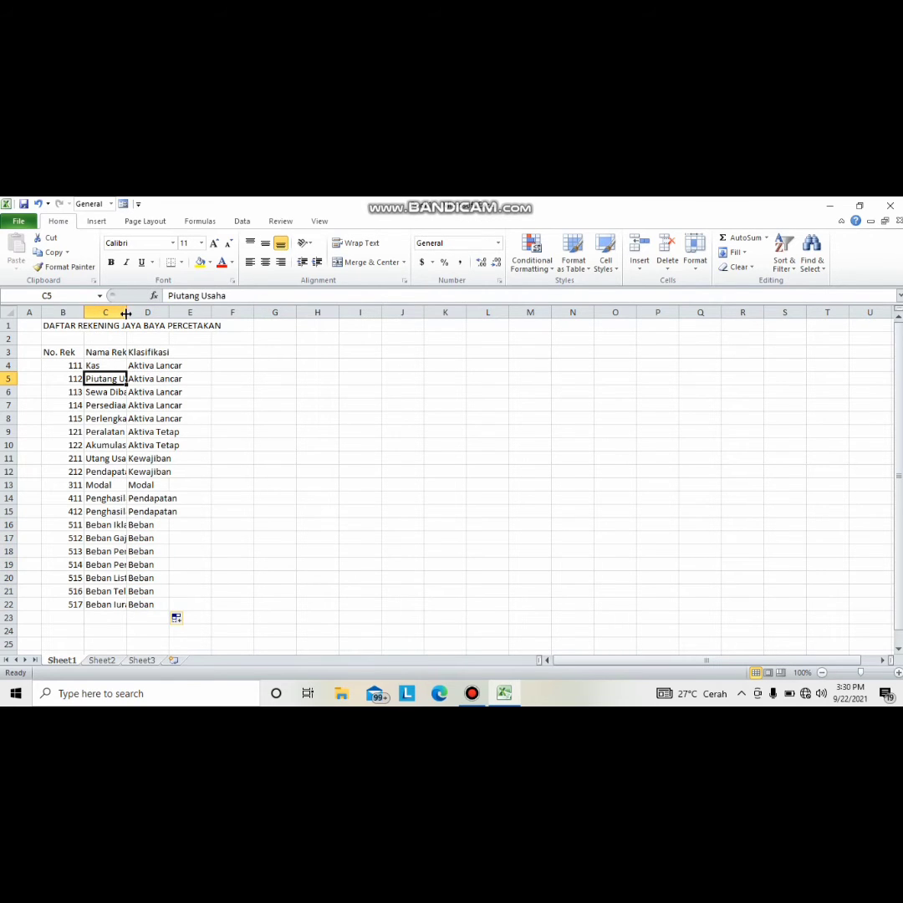
drag(126, 313, 364, 313)
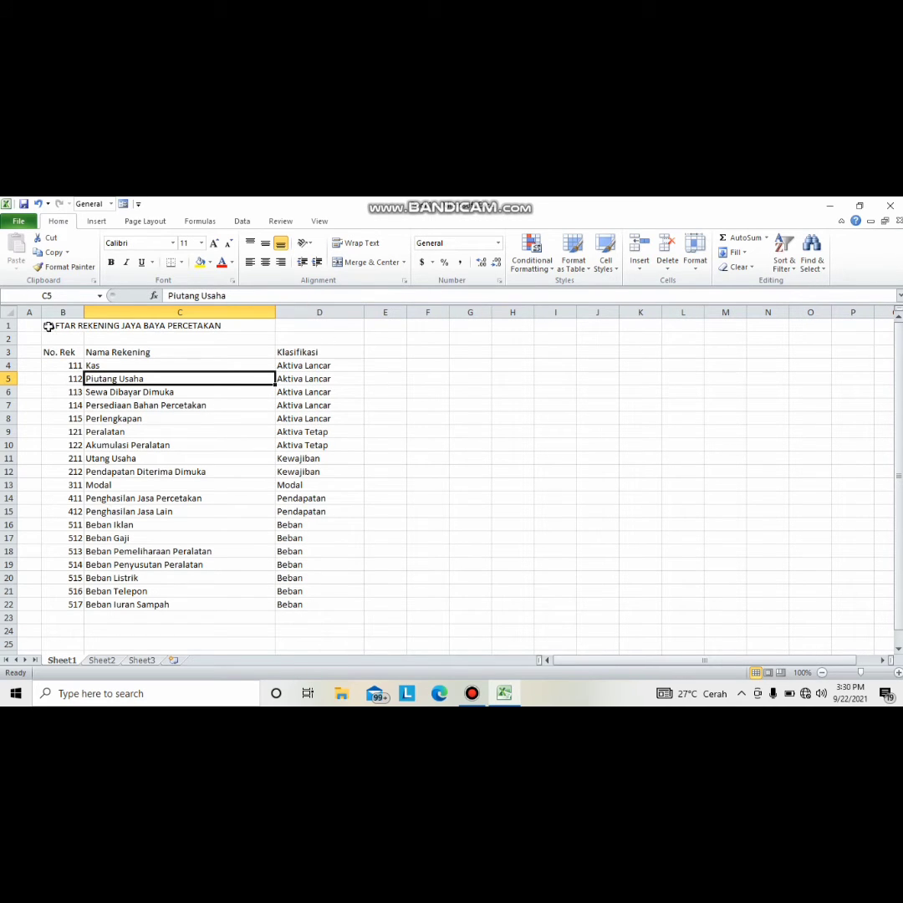
- Merge and center the title across B1:D1 with middle alignment, and make it bold
drag(46, 326, 315, 304)
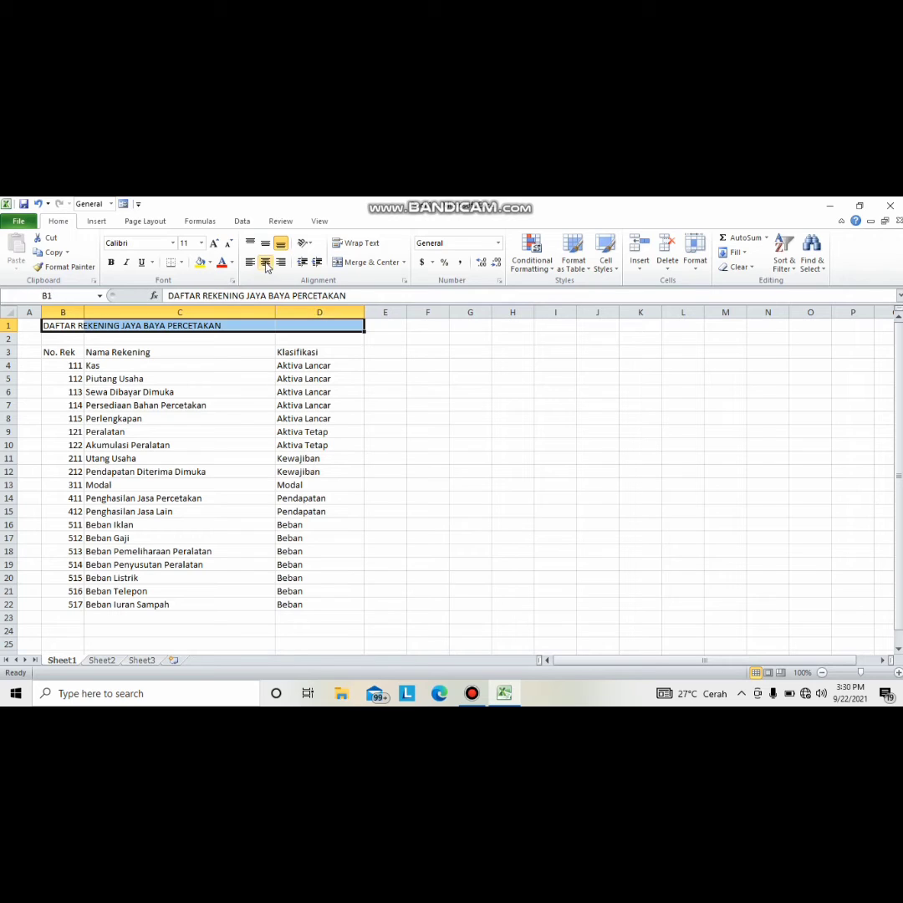
click(360, 262)
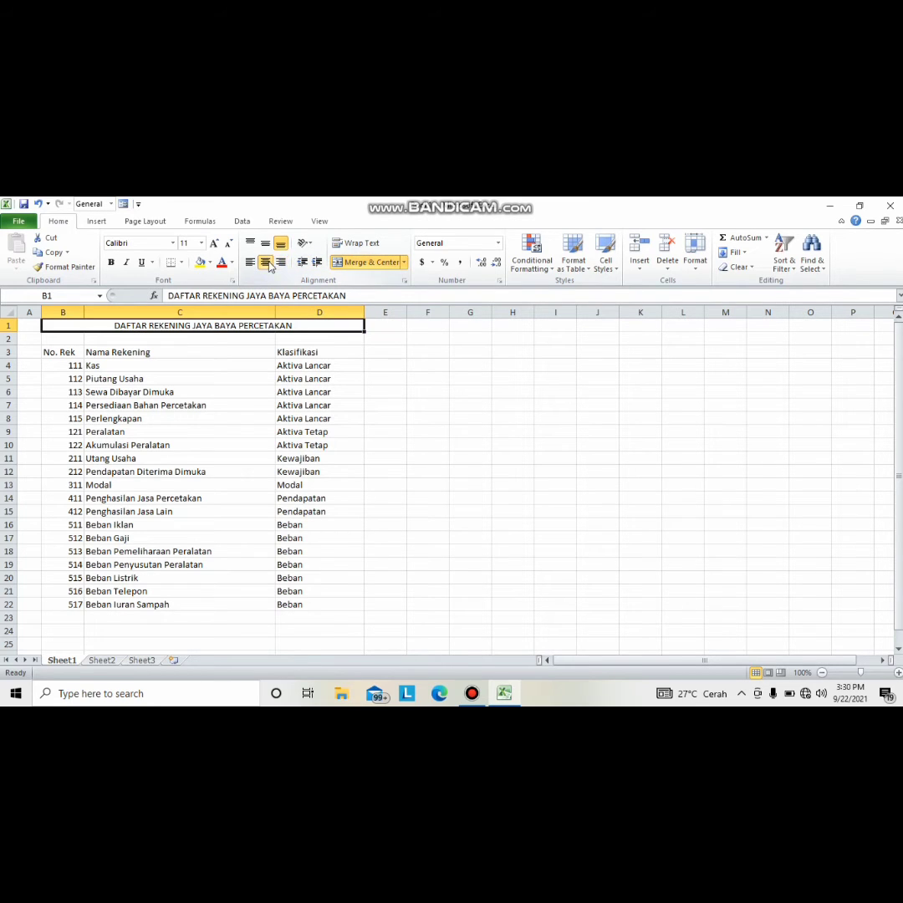
click(265, 242)
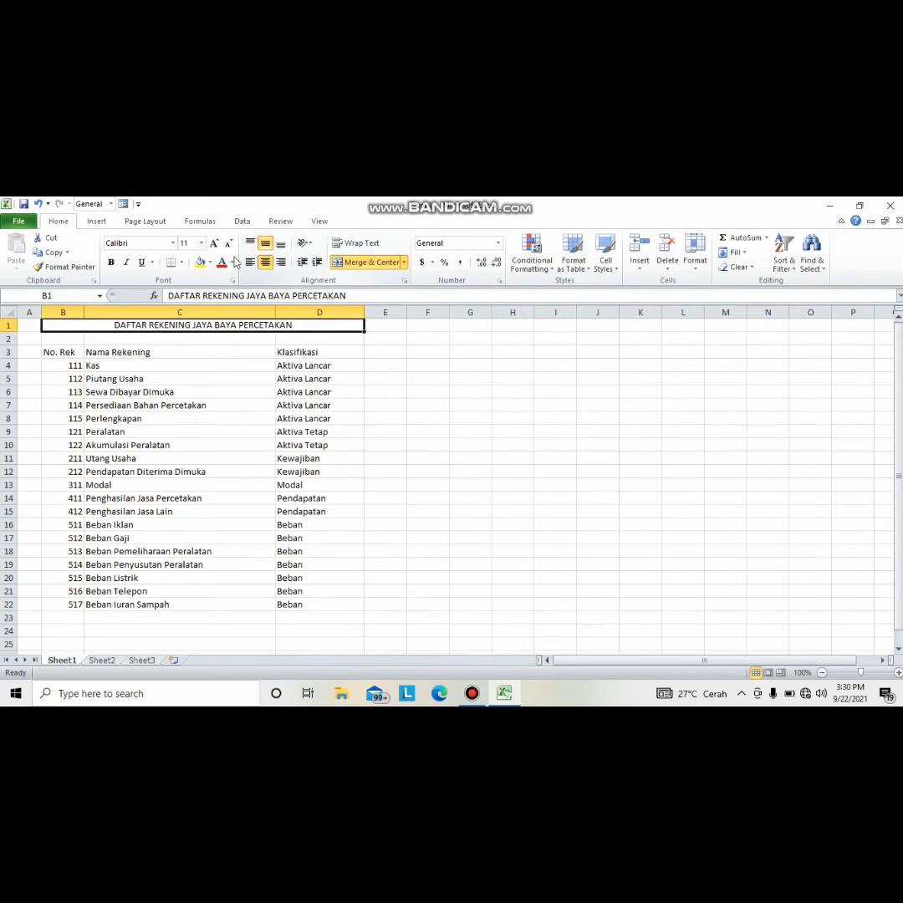
click(111, 262)
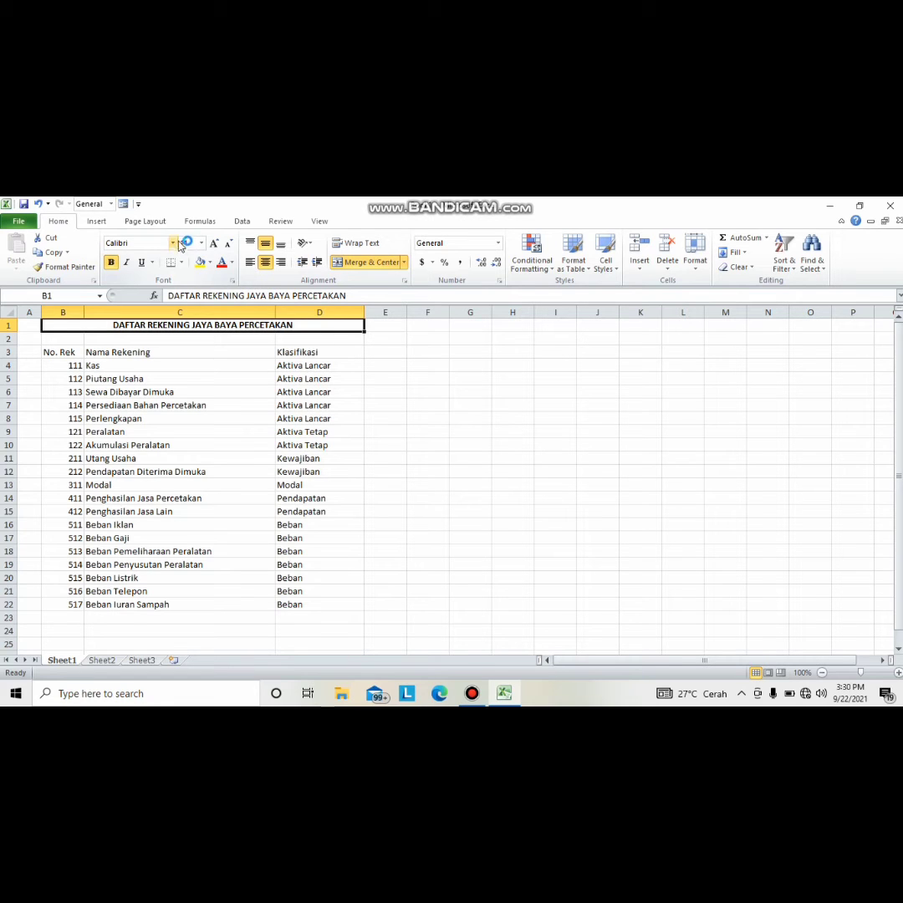
- Apply All Borders to the account table in B3:D22
click(114, 352)
drag(64, 355, 349, 602)
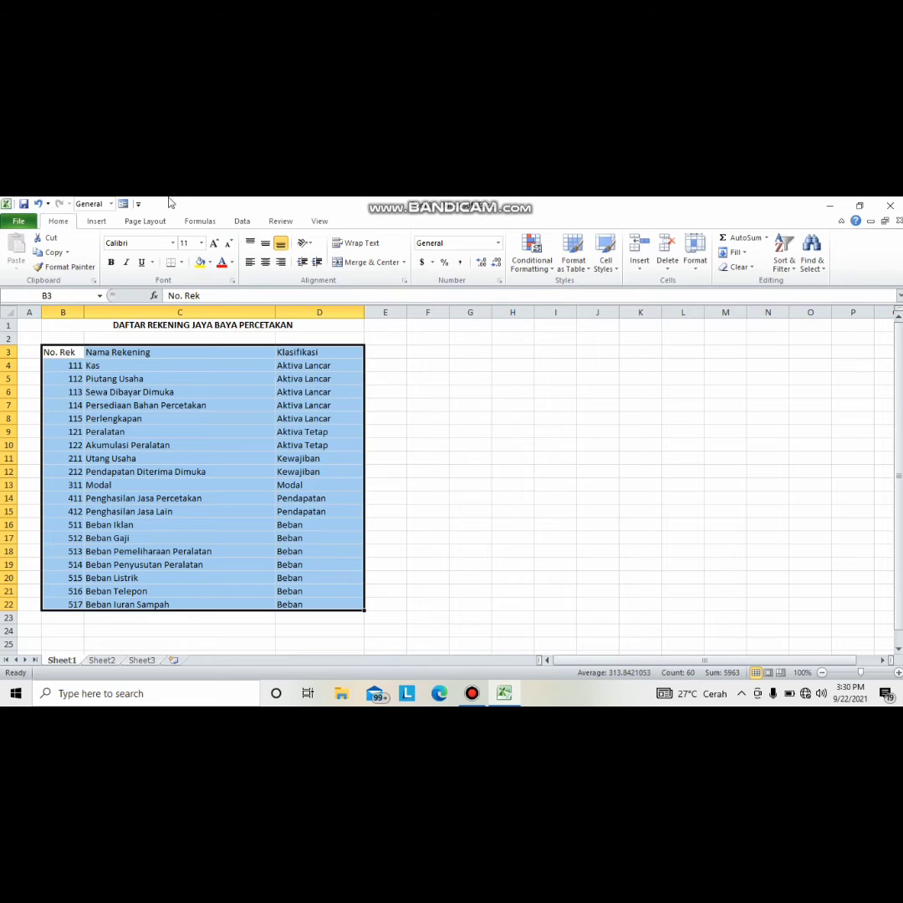
click(182, 263)
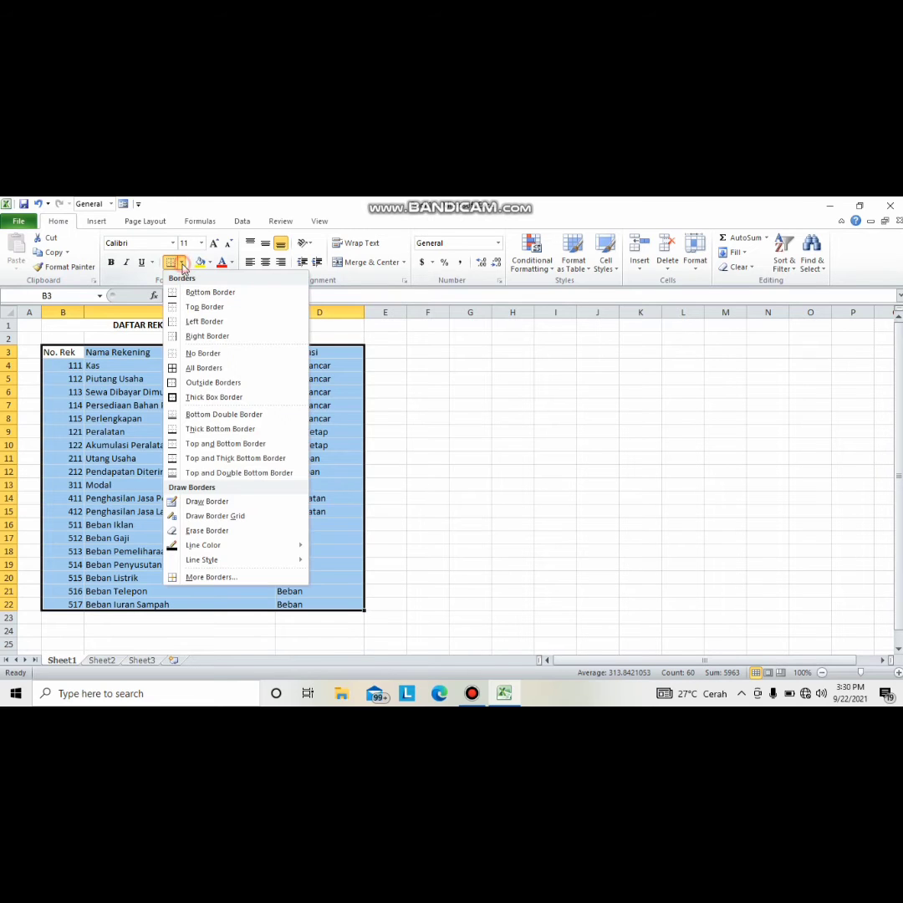
click(198, 368)
click(125, 391)
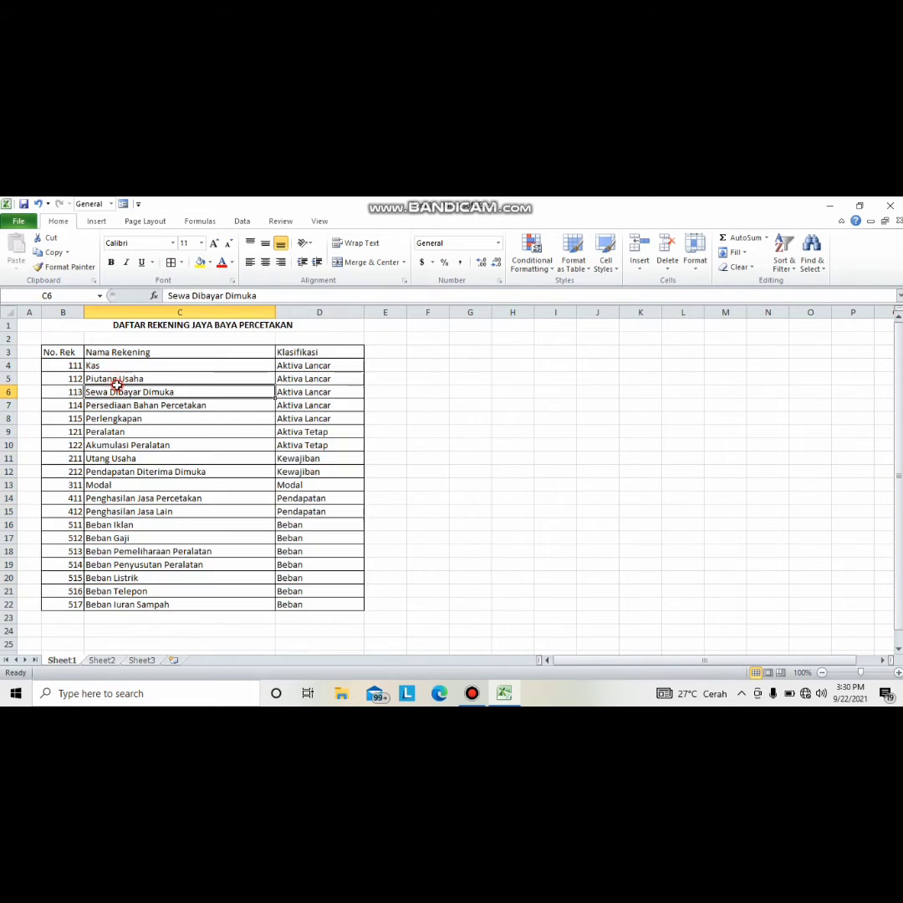
- Center the header cells B3:D3 horizontally and fill them with a light olive green
drag(67, 352, 337, 358)
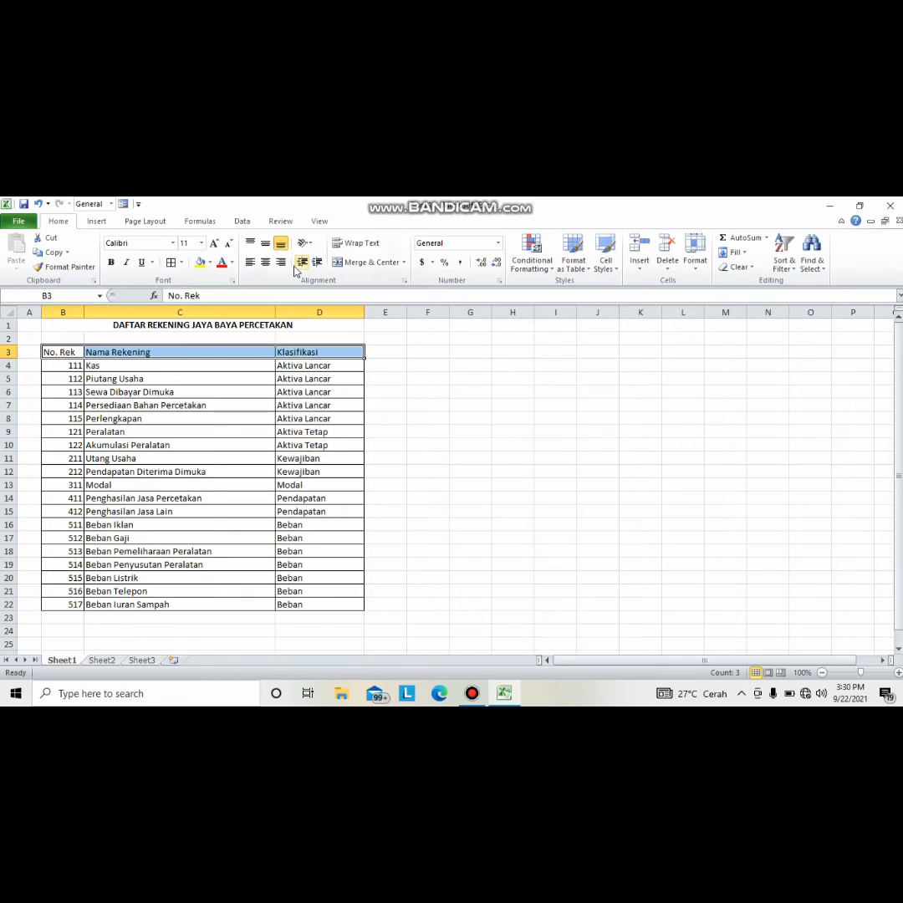
click(265, 262)
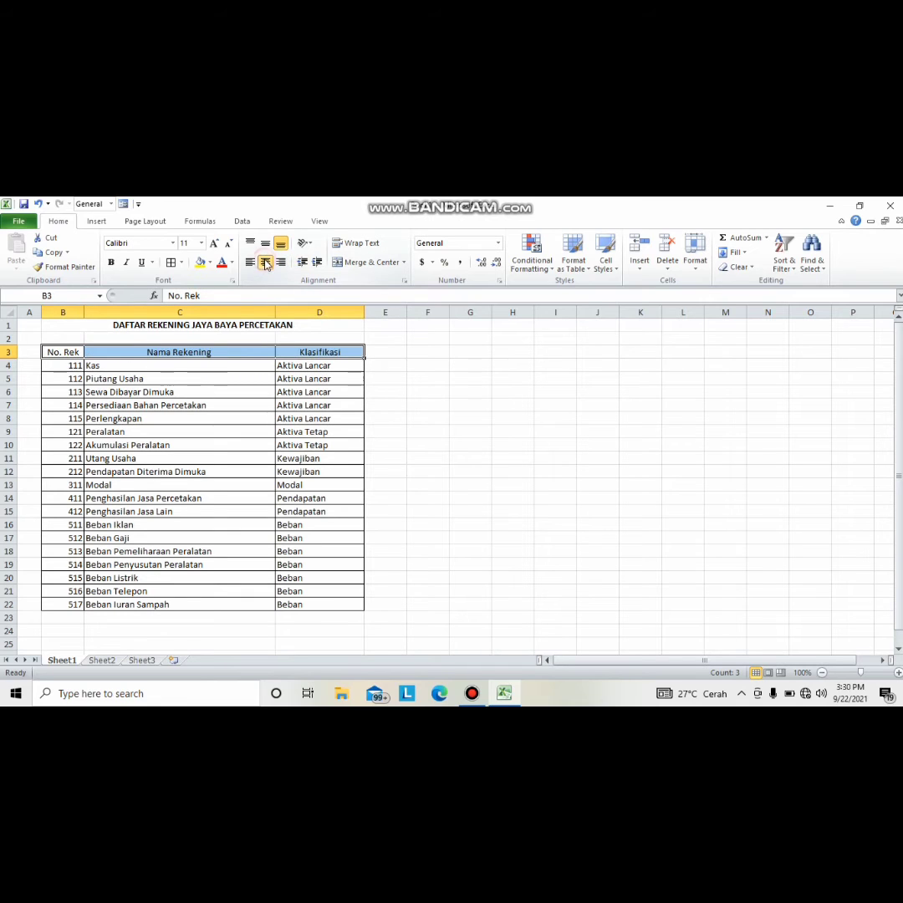
click(210, 262)
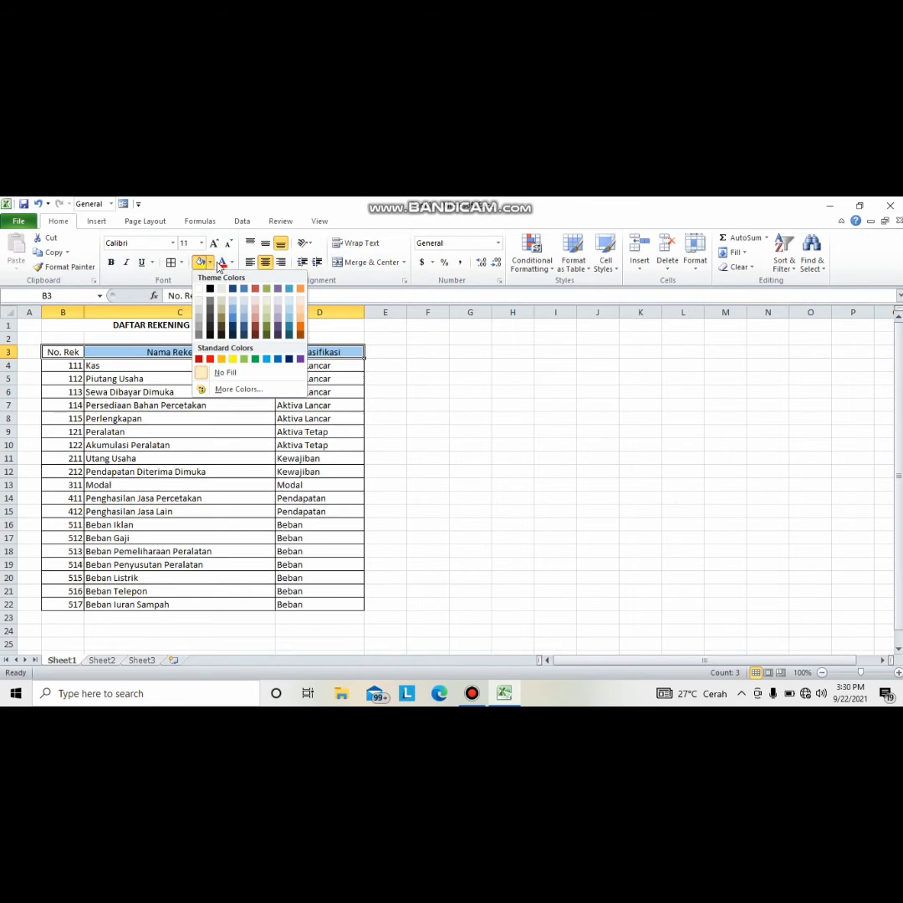
click(266, 323)
click(178, 392)
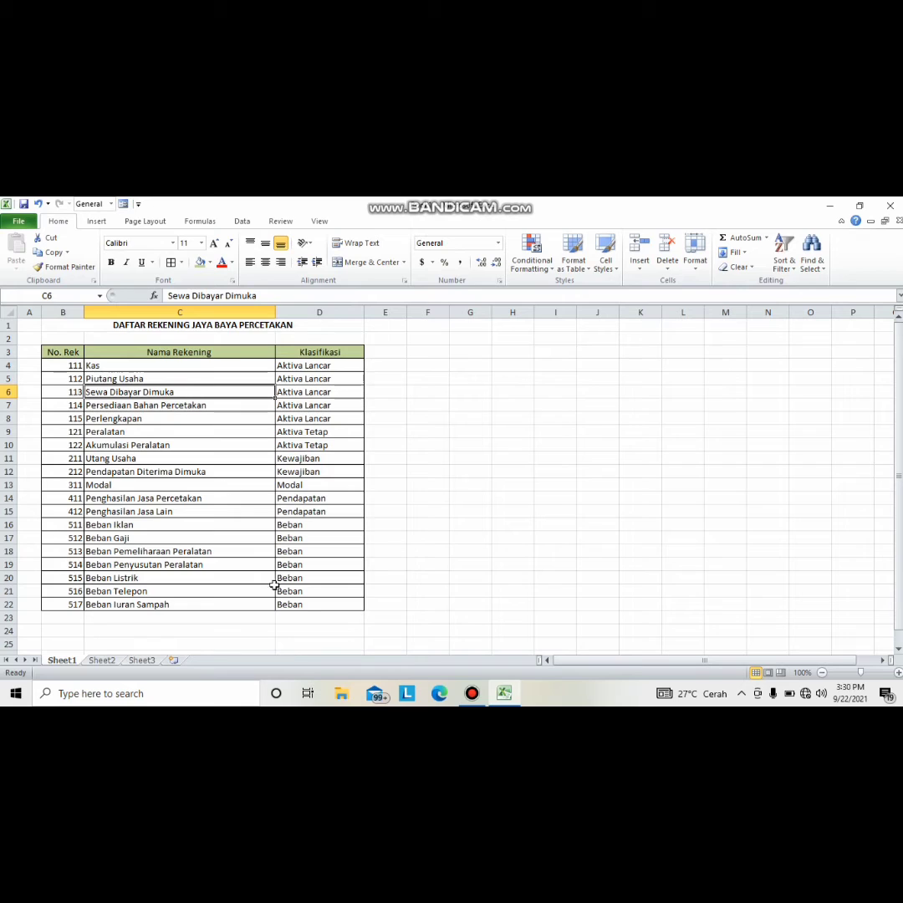
- Rename the Sheet1 worksheet as DAFTAR NAMA REKENING
double_click(67, 661)
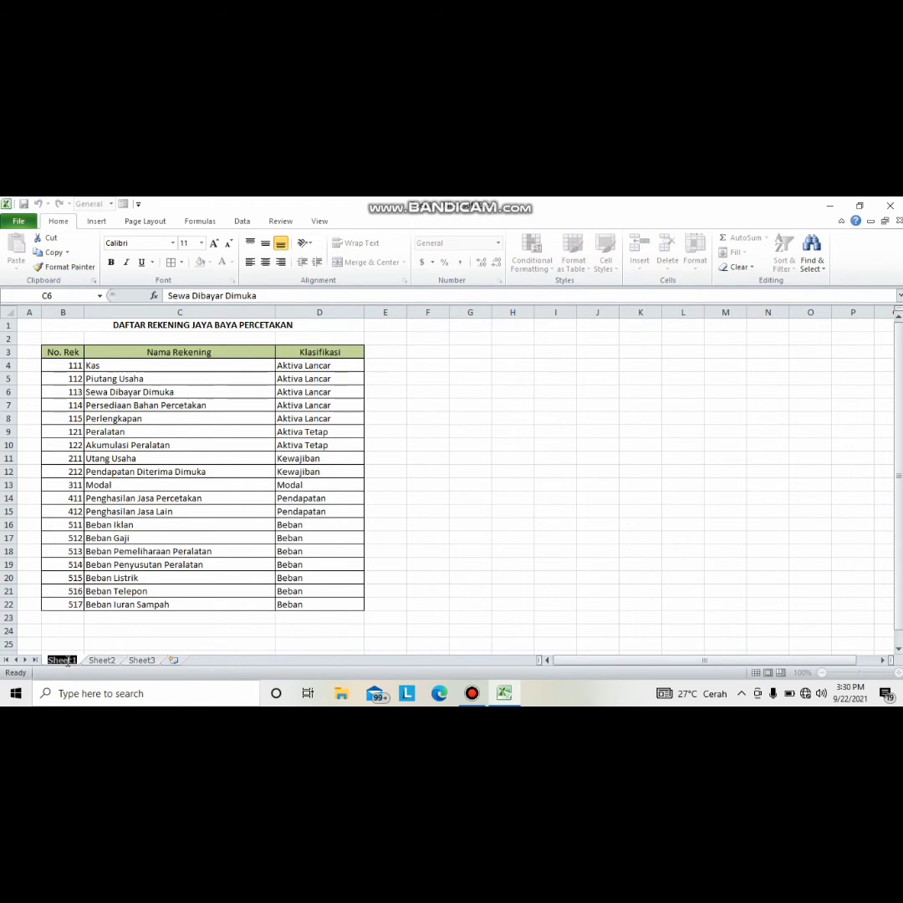
key(Caps_Lock)
text(DAF)
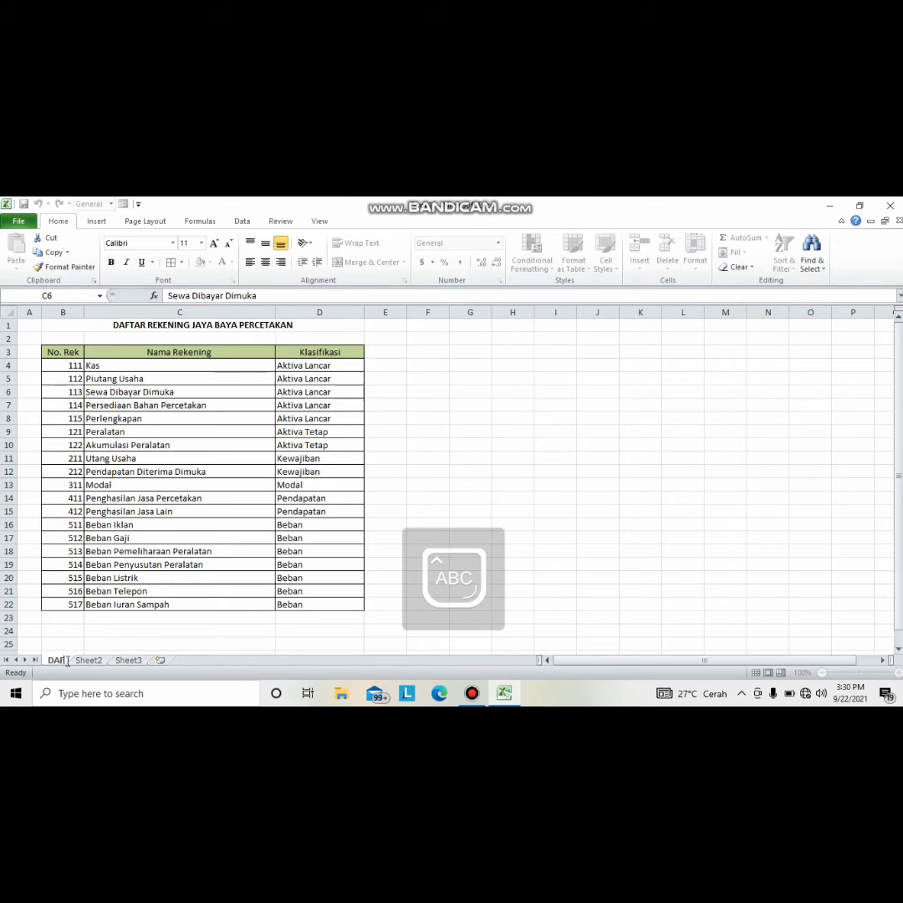
text(TAR NAMA R)
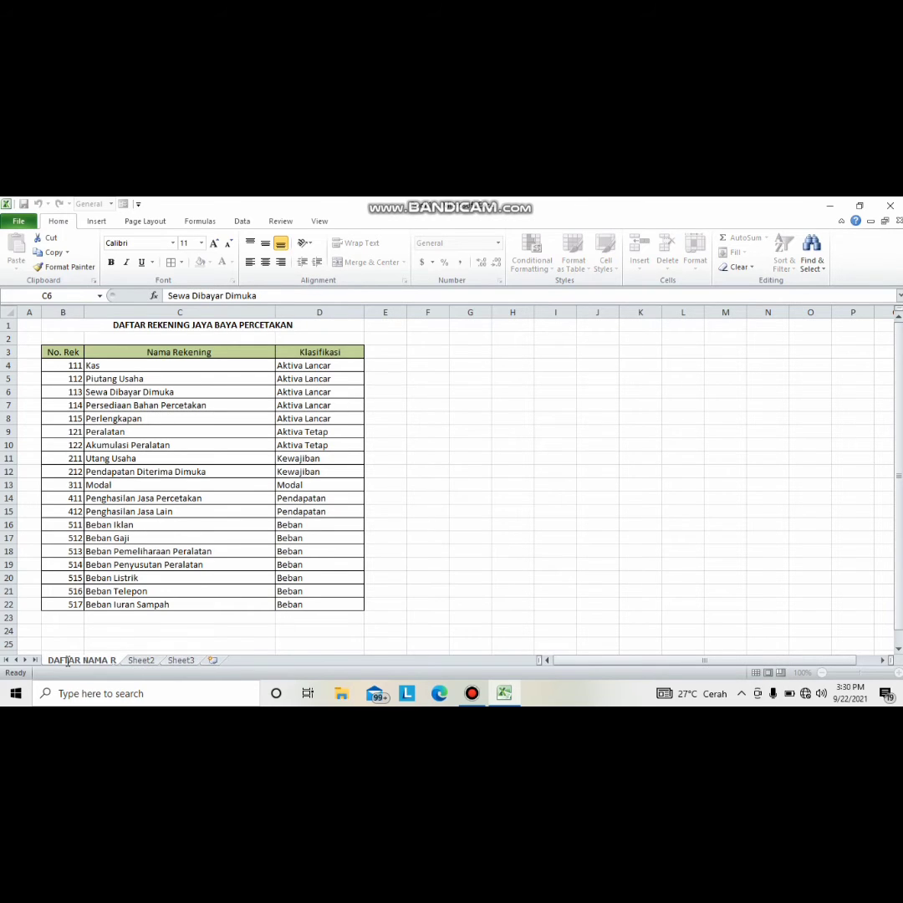
text(EKENING)
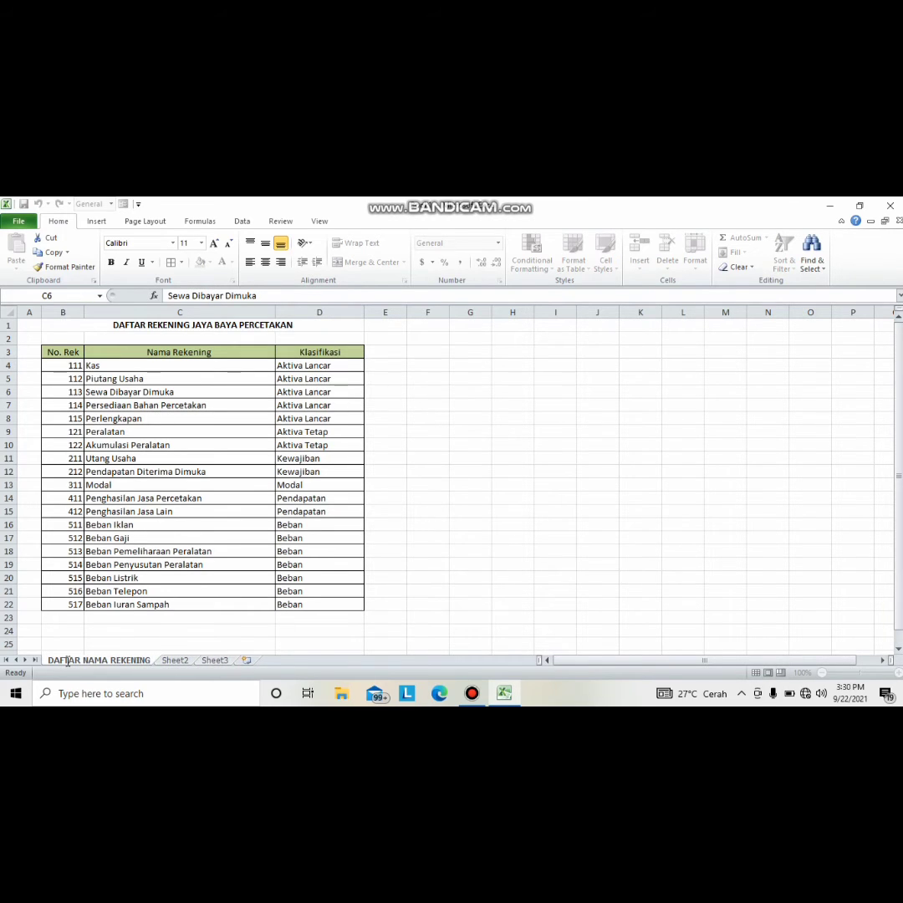
- On Sheet2, narrow column A and enter the title PERUSAHAAN JAYA BAYA PERCETAKAN in cell B1
click(168, 662)
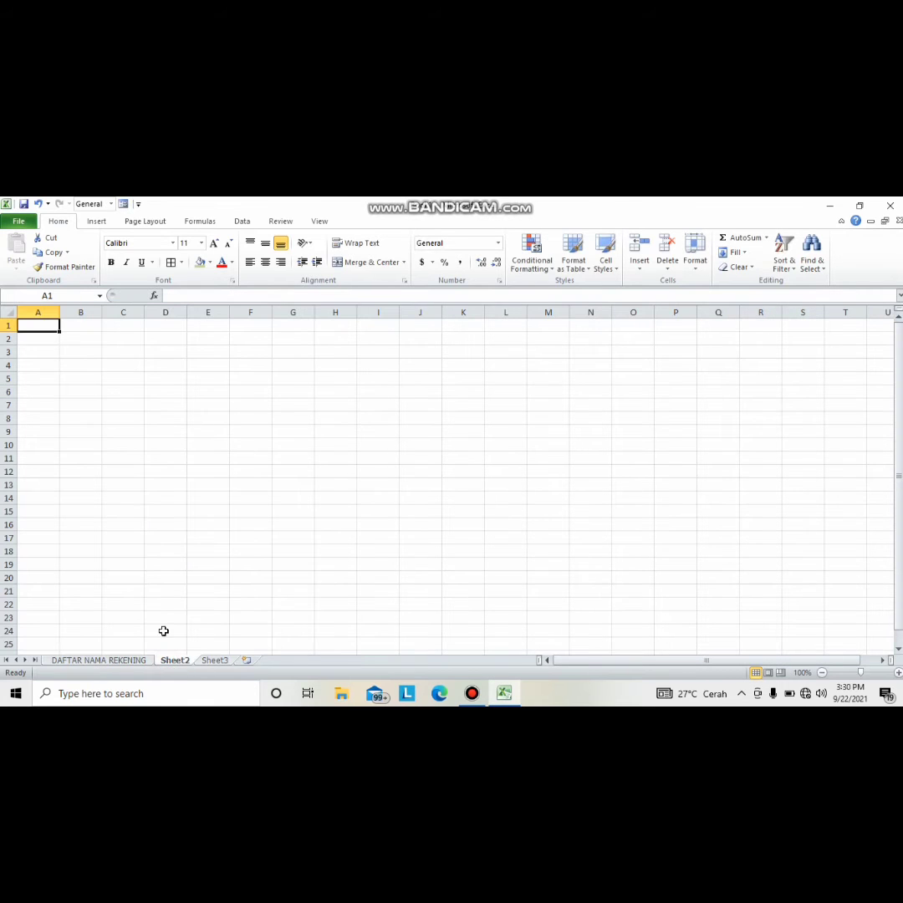
drag(58, 312, 33, 314)
click(46, 326)
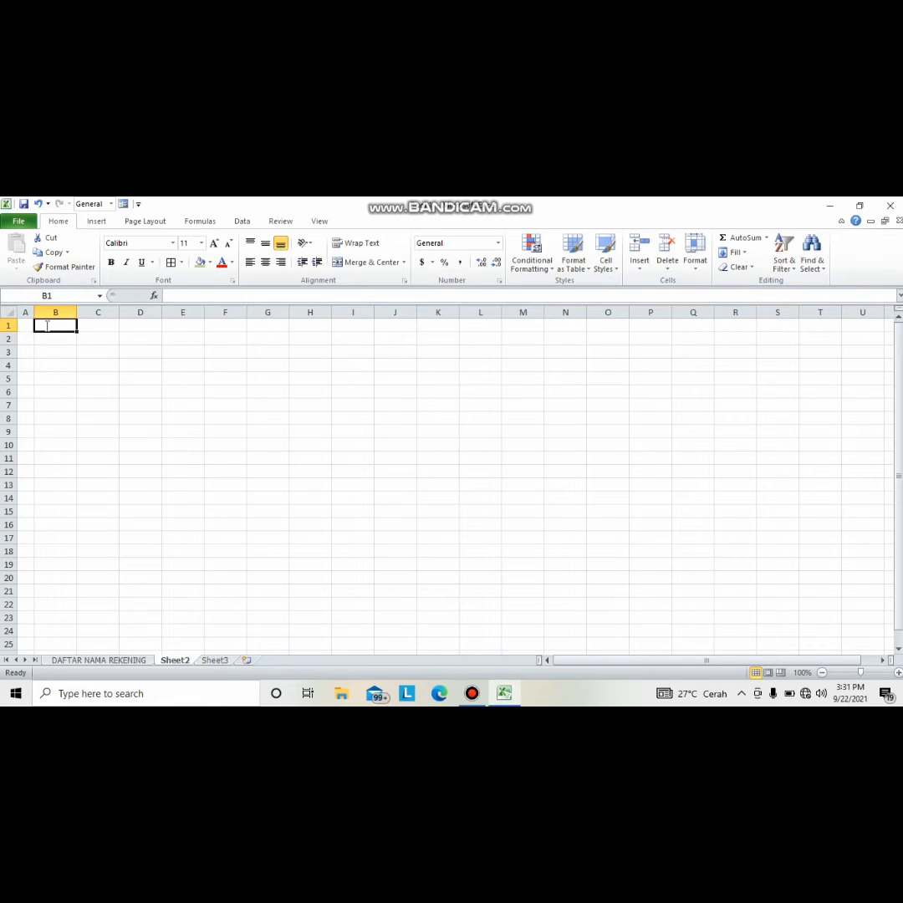
text(PERUSAHAAN JAYA)
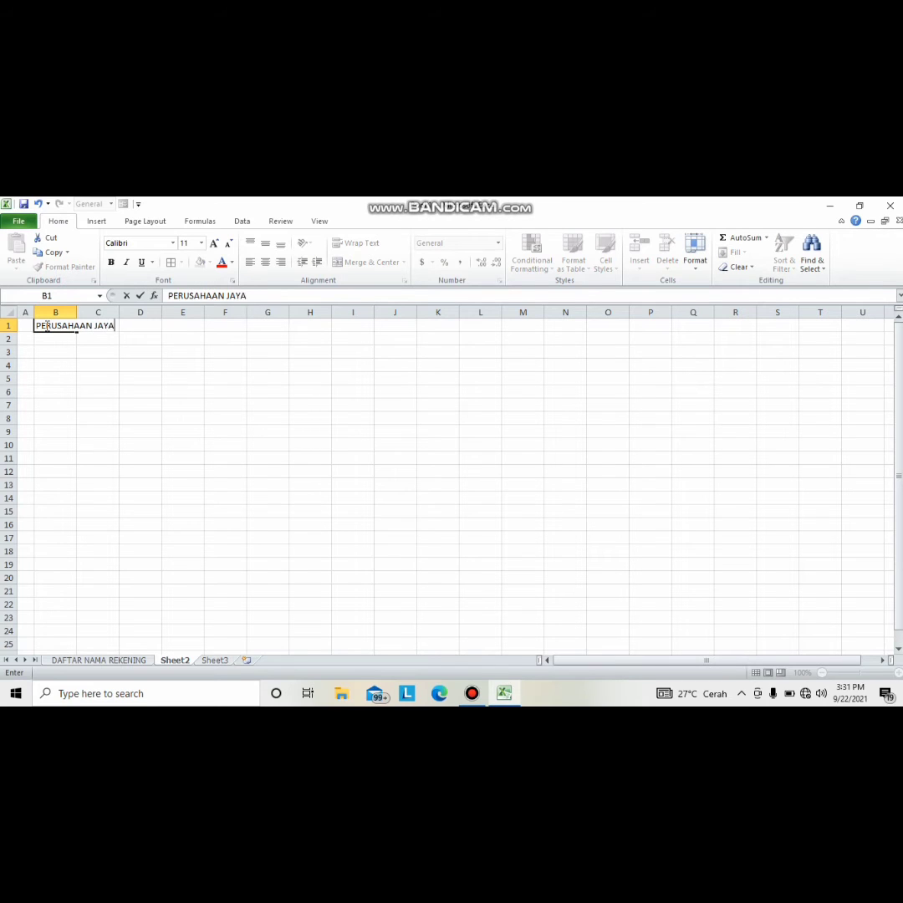
text( BAYA PERCETAKAN)
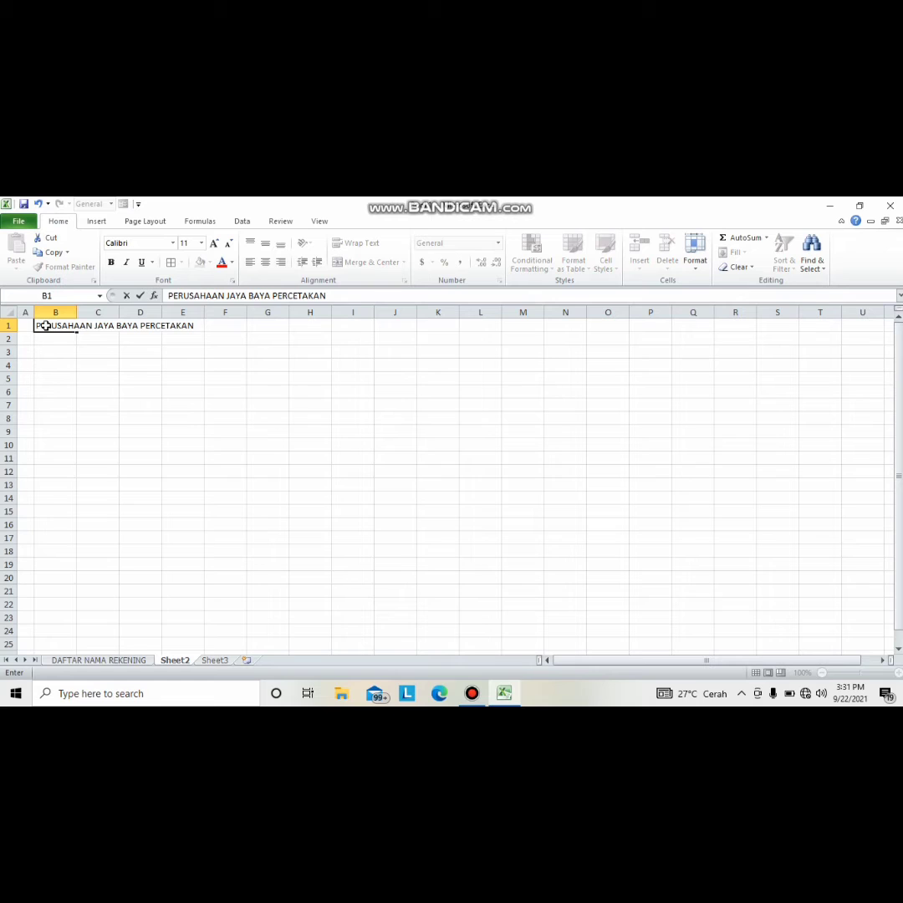
key(Return)
- Enter JURNAL UMUM in cell B2 and PERIODE 31 MARET 2011 in cell B3
text(JURNAL UMUM)
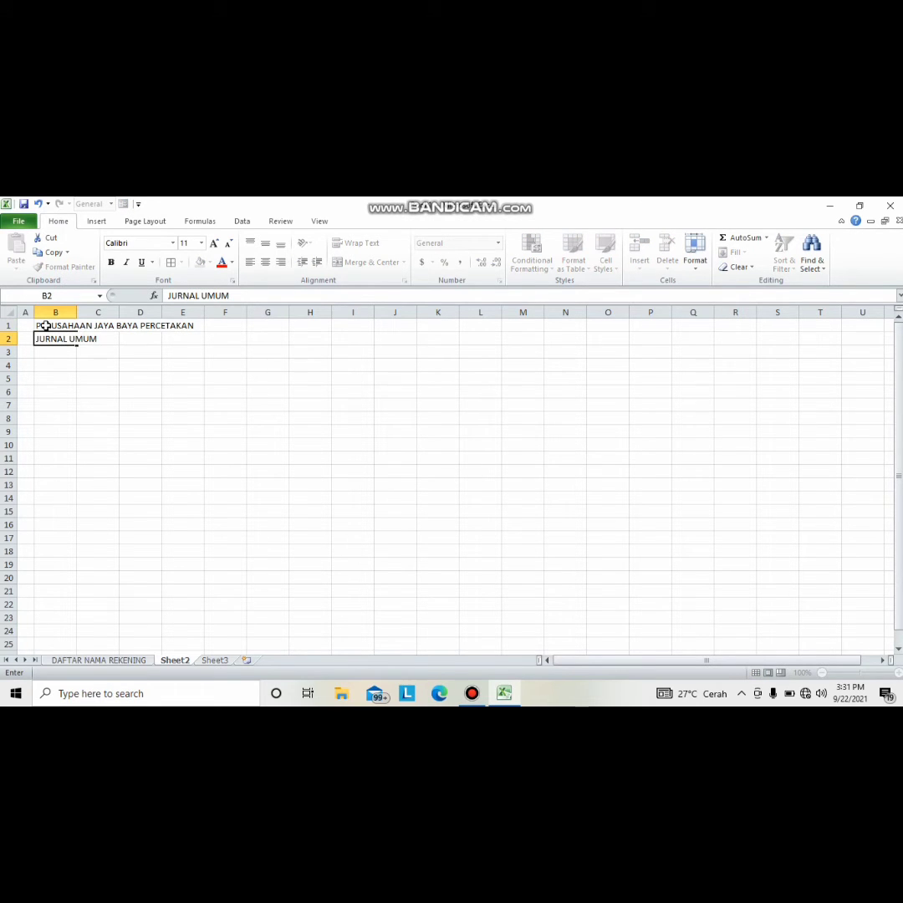
key(Return)
text(PERIODE 3)
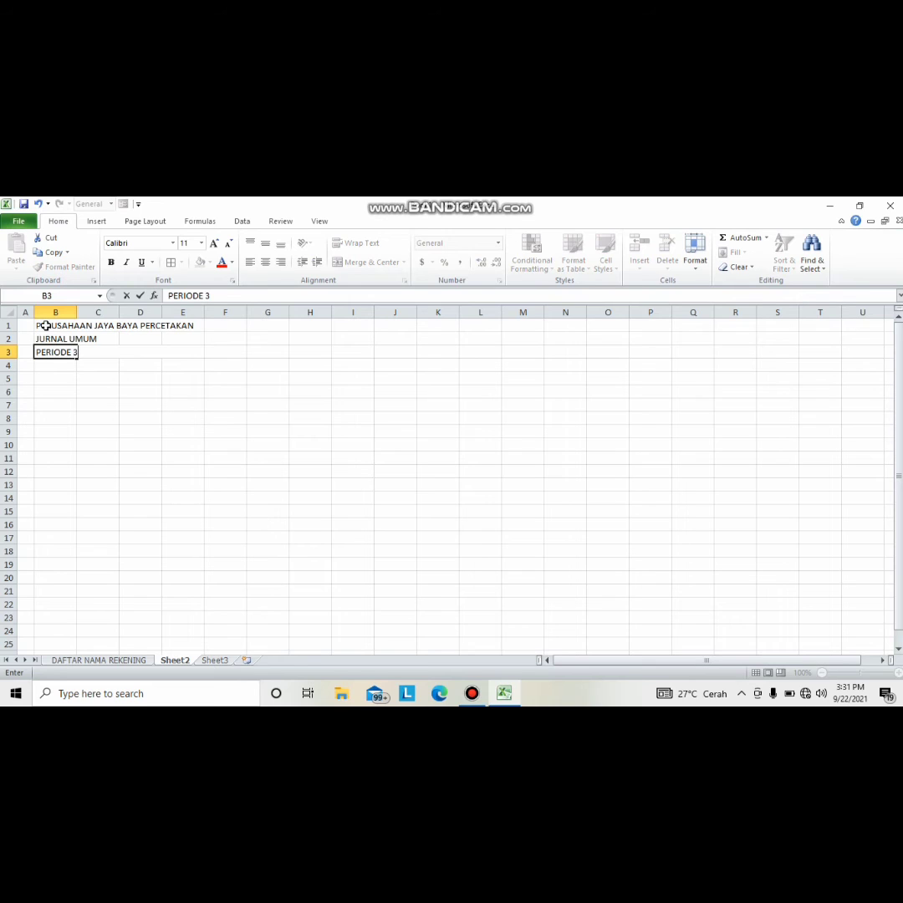
text(1 MARET 2011)
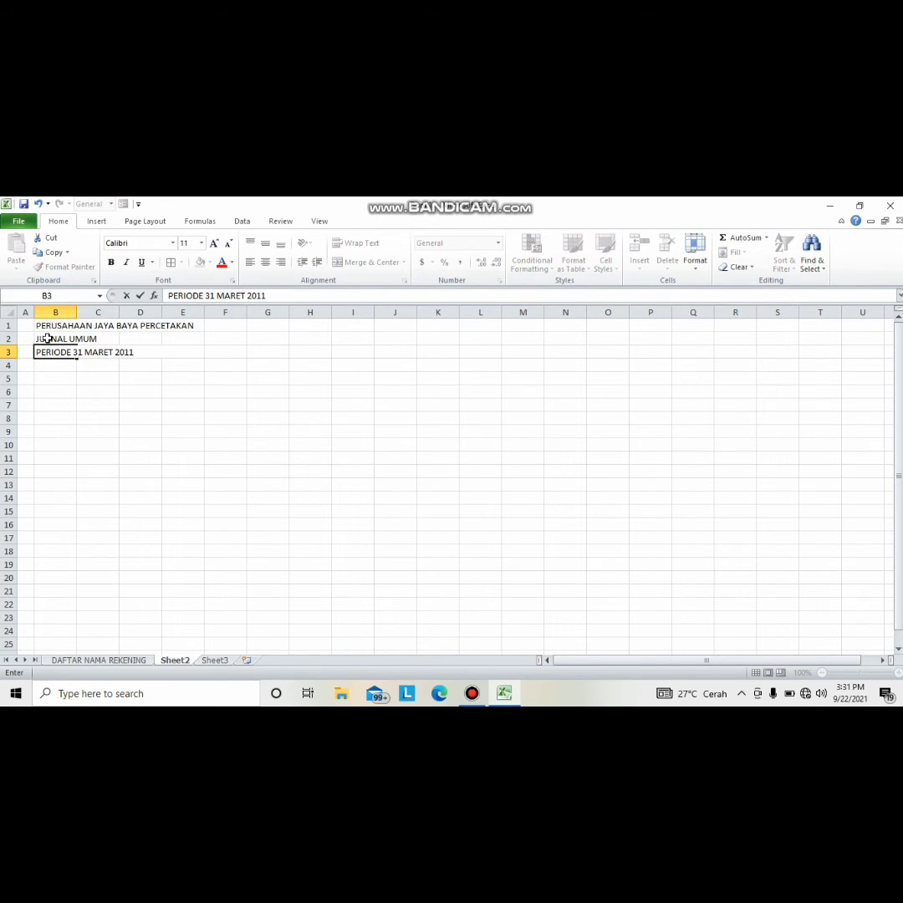
key(Return)
key(Return)
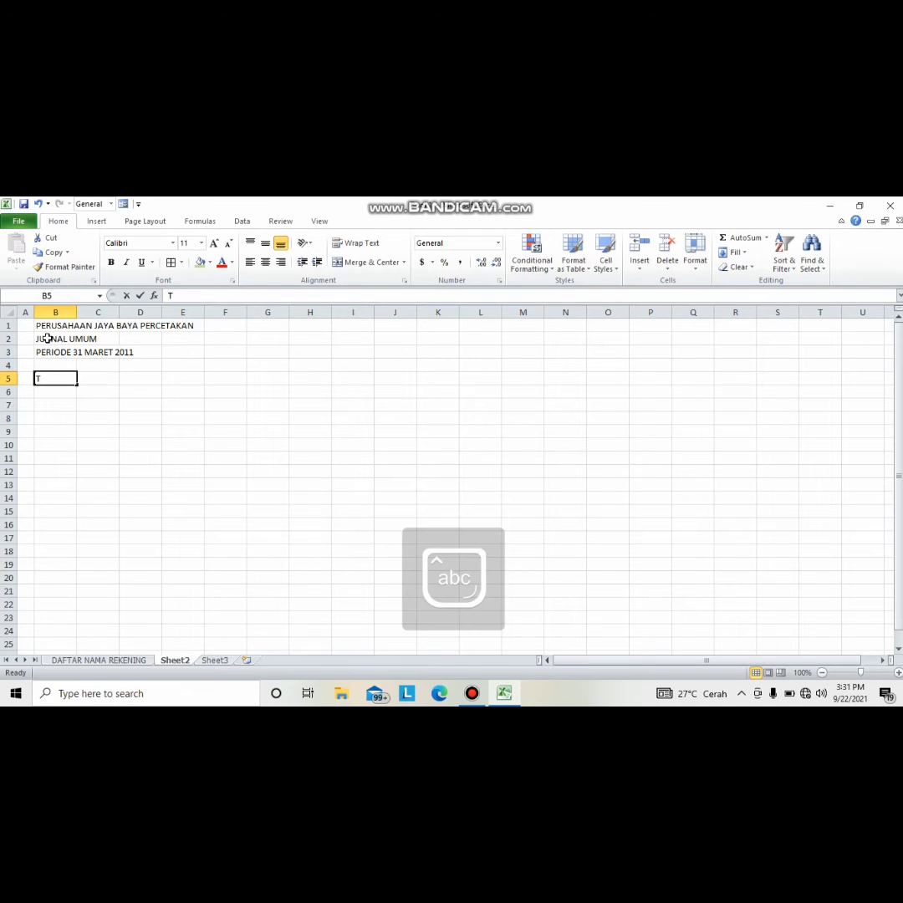
- Enter the journal headers Tanggal, Nama Rekening, No. Rek, Debit and Kredit in cells B5 to F5
text(Tanggal)
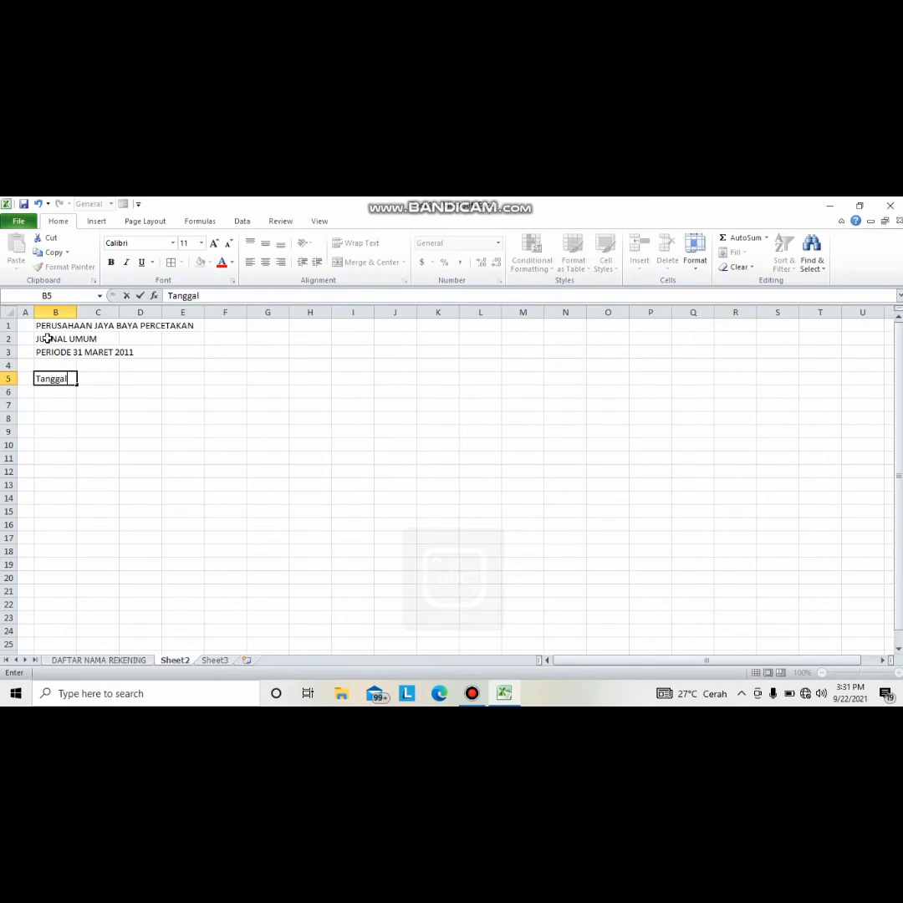
key(Tab)
text(Nama R)
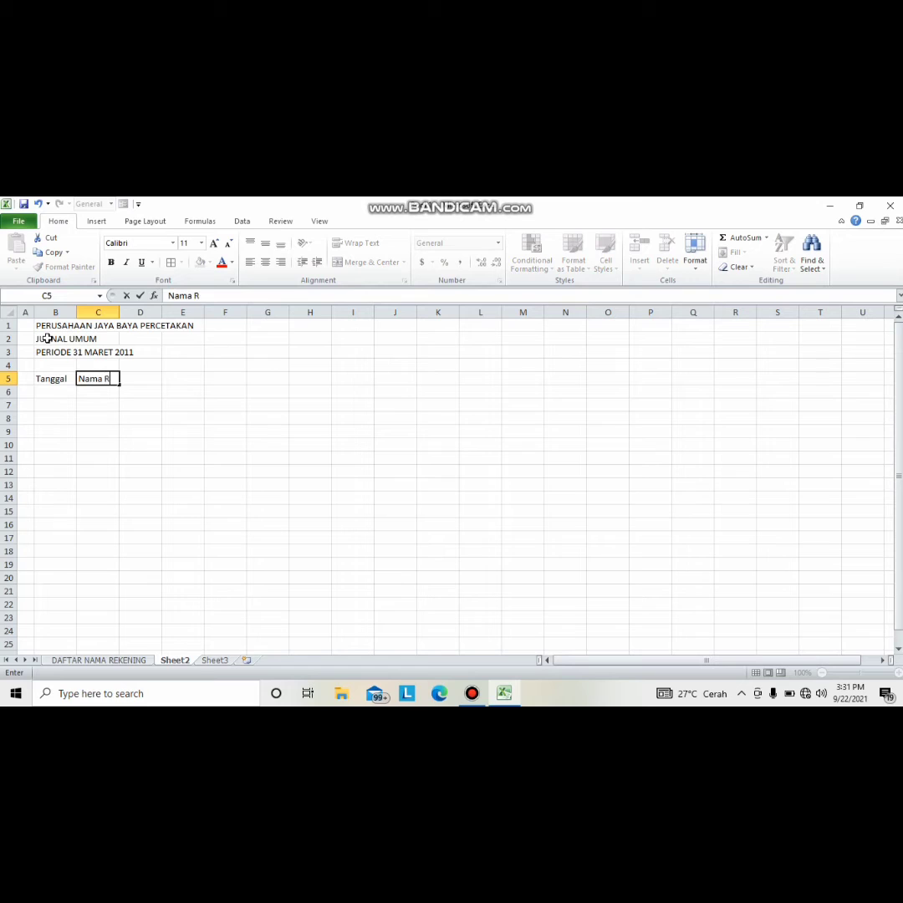
text(ekening)
key(Tab)
text(NO)
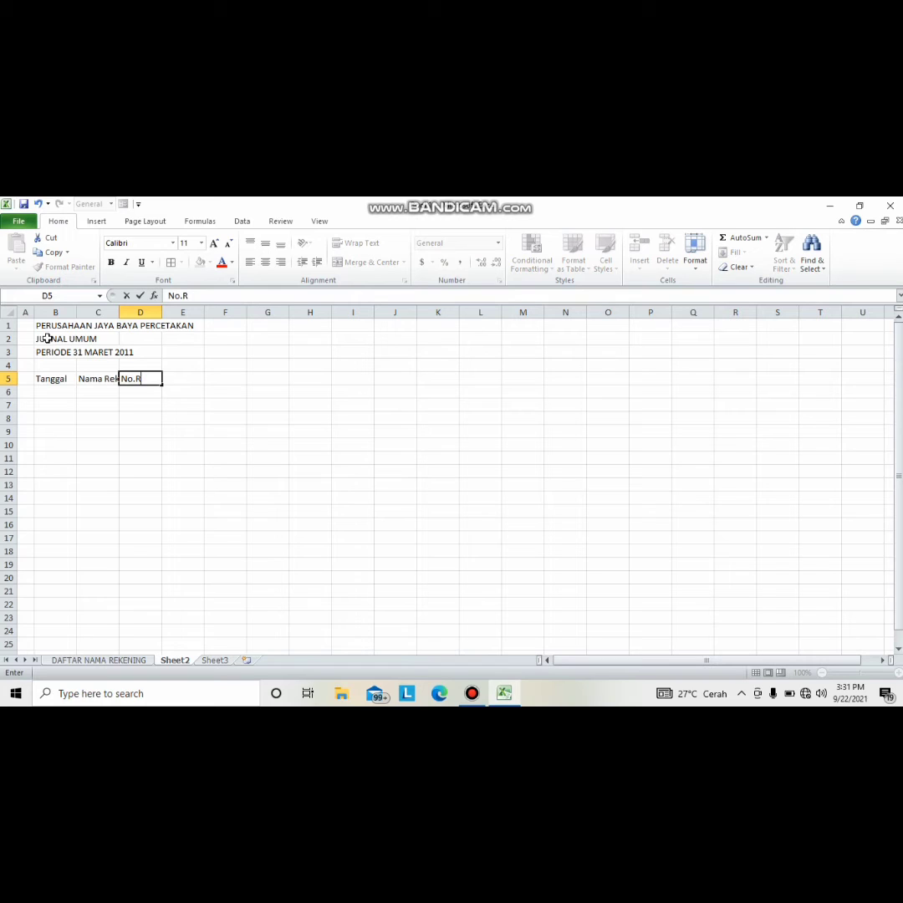
key(BackSpace)
text(Rek)
key(Tab)
text(B)
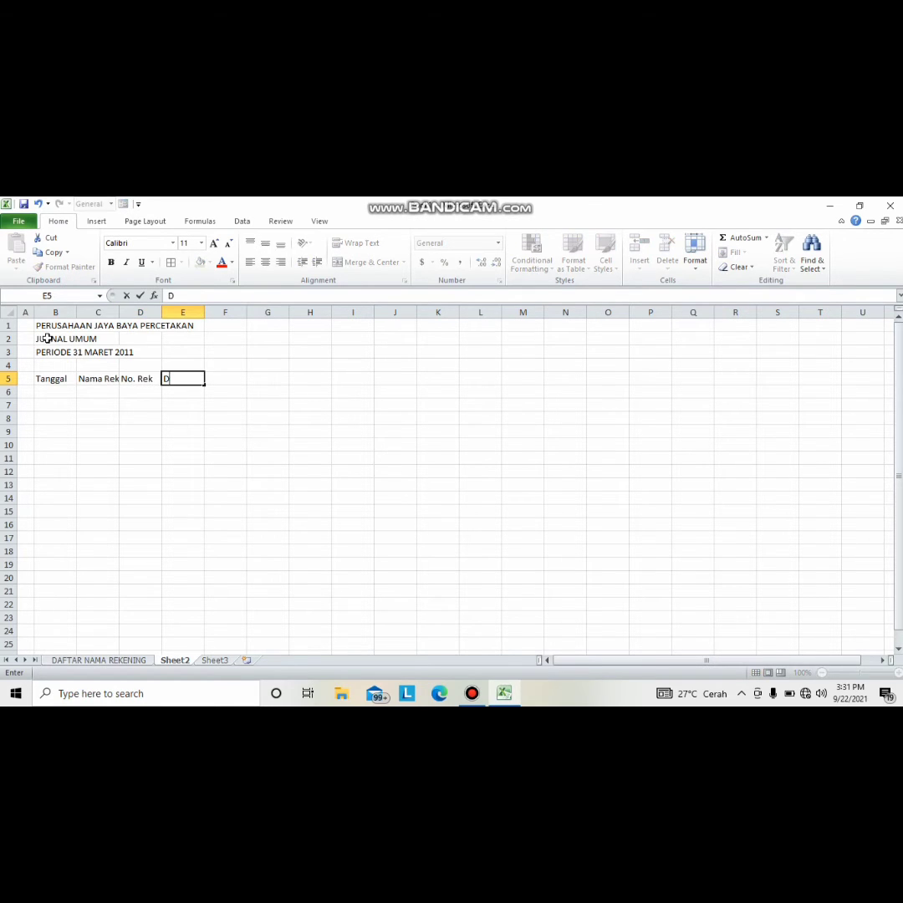
text(ebit)
key(Tab)
text(Kredi)
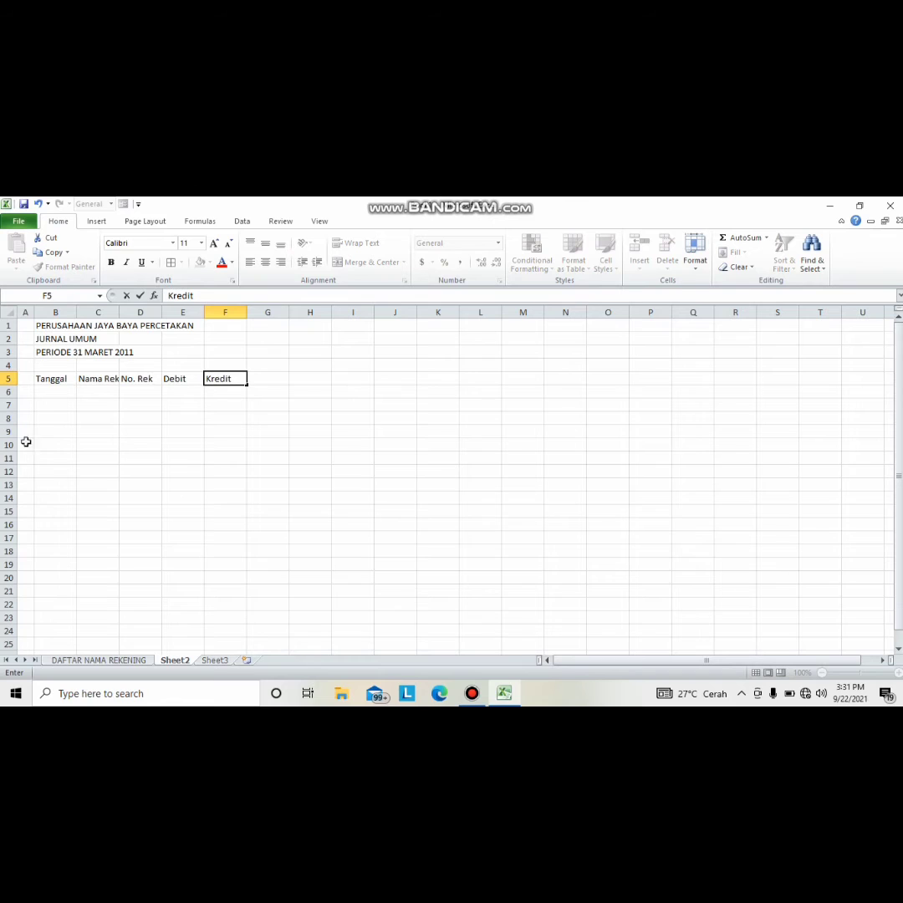
click(62, 379)
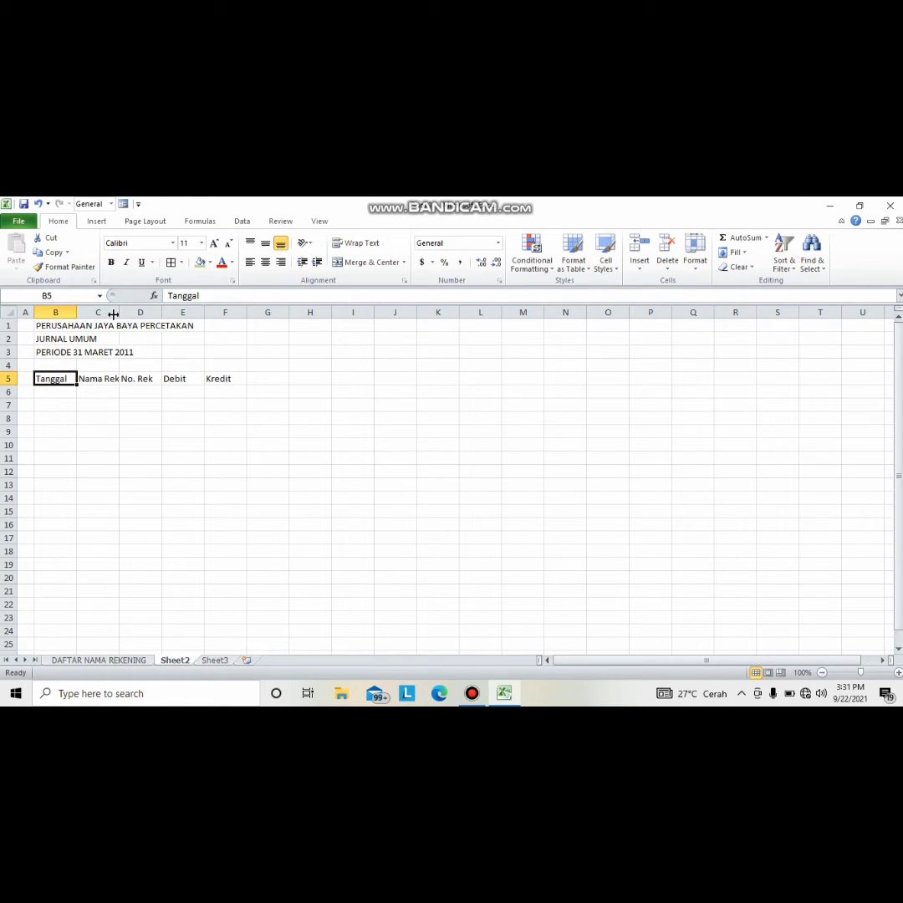
- Widen the Nama Rekening column C, and widen the Debit and Kredit columns E and F equally
drag(117, 316, 227, 315)
drag(292, 311, 450, 312)
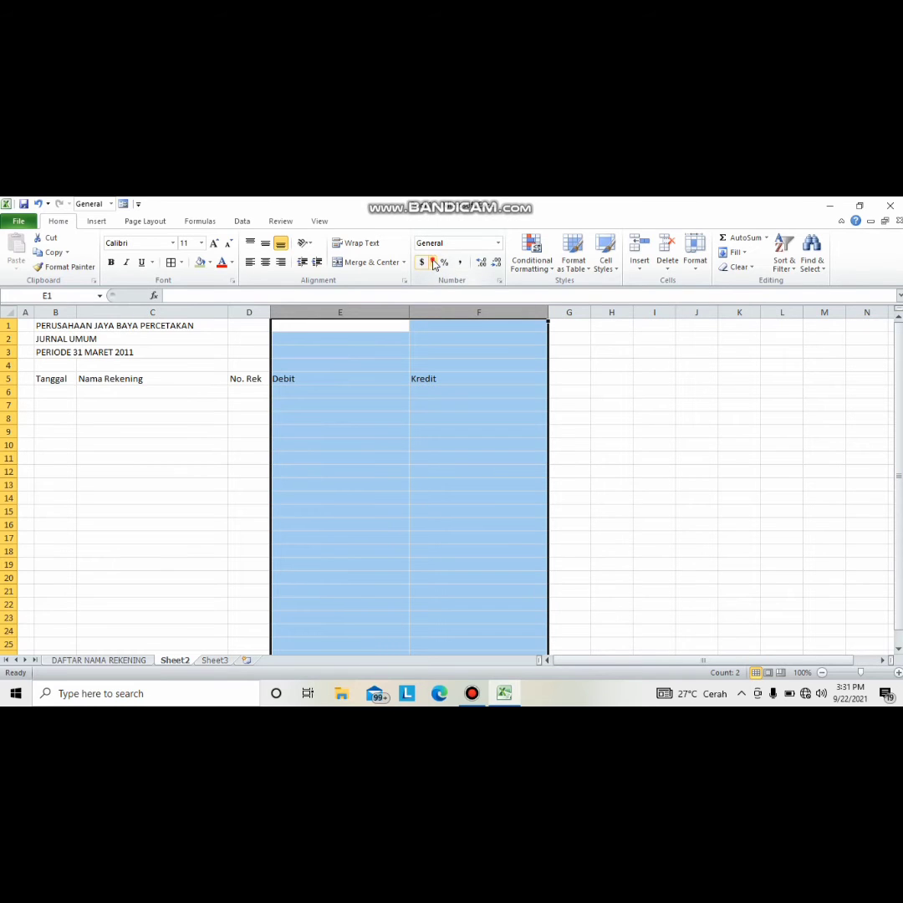
- Format the Debit and Kredit columns E:F as Accounting with 0 decimal places and the Rp Indonesian symbol
click(433, 262)
click(457, 352)
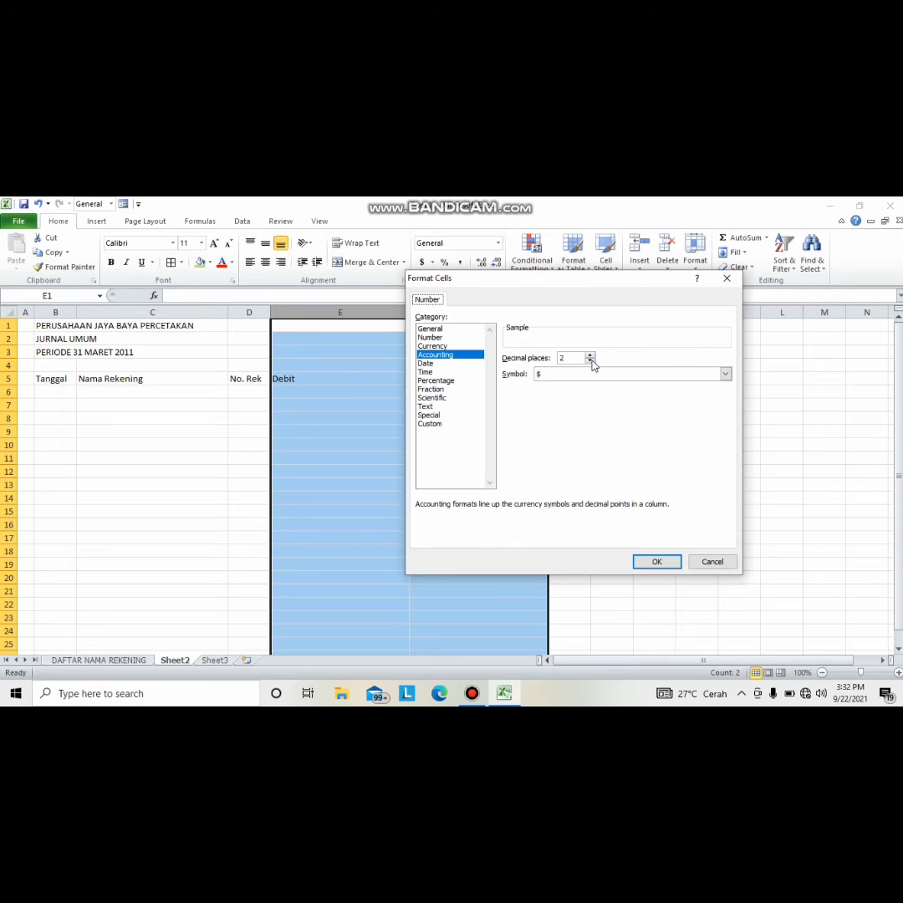
click(592, 361)
click(724, 375)
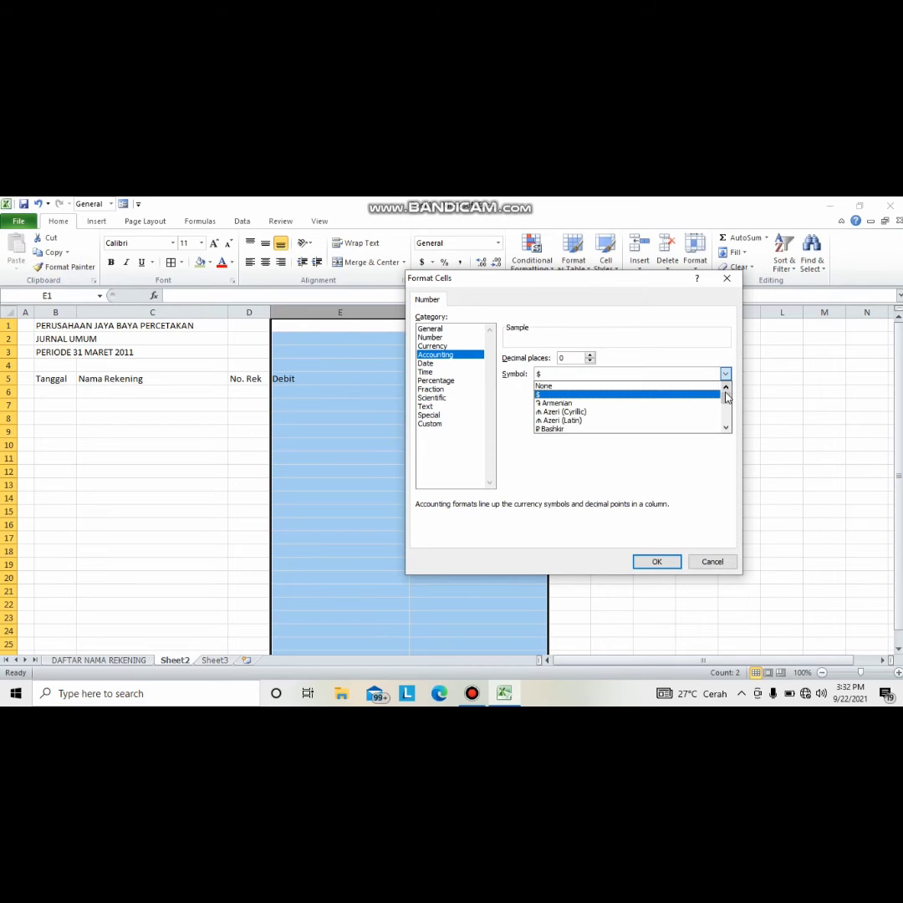
drag(725, 398, 726, 409)
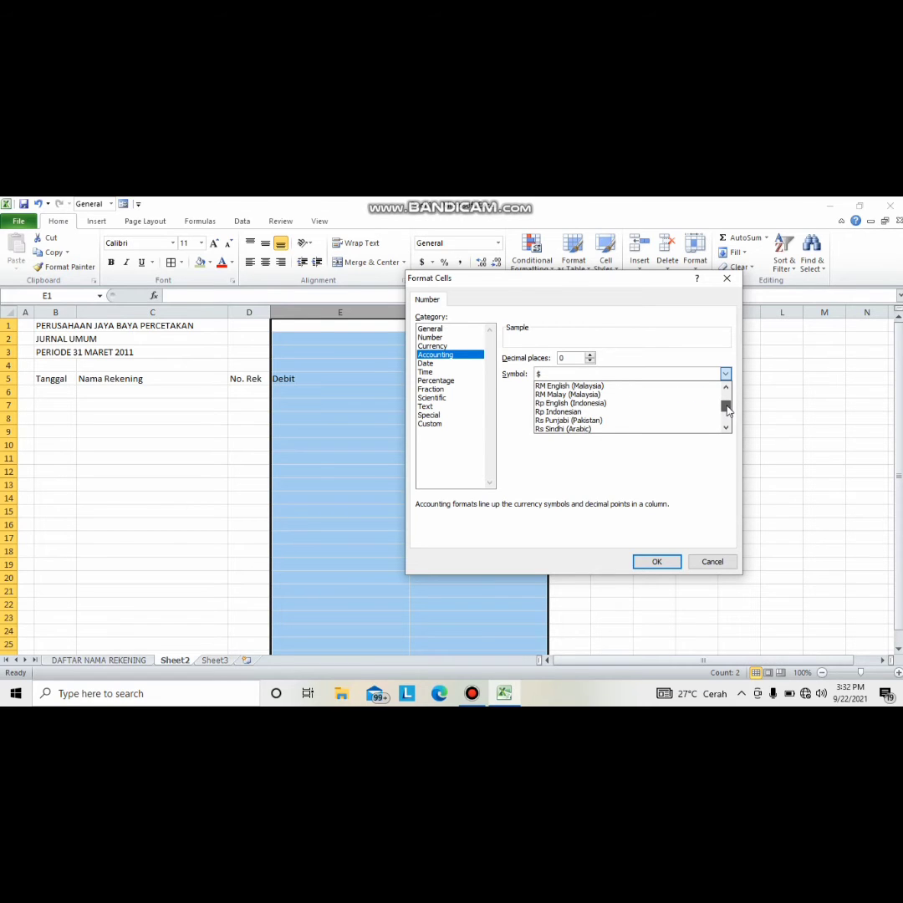
click(589, 412)
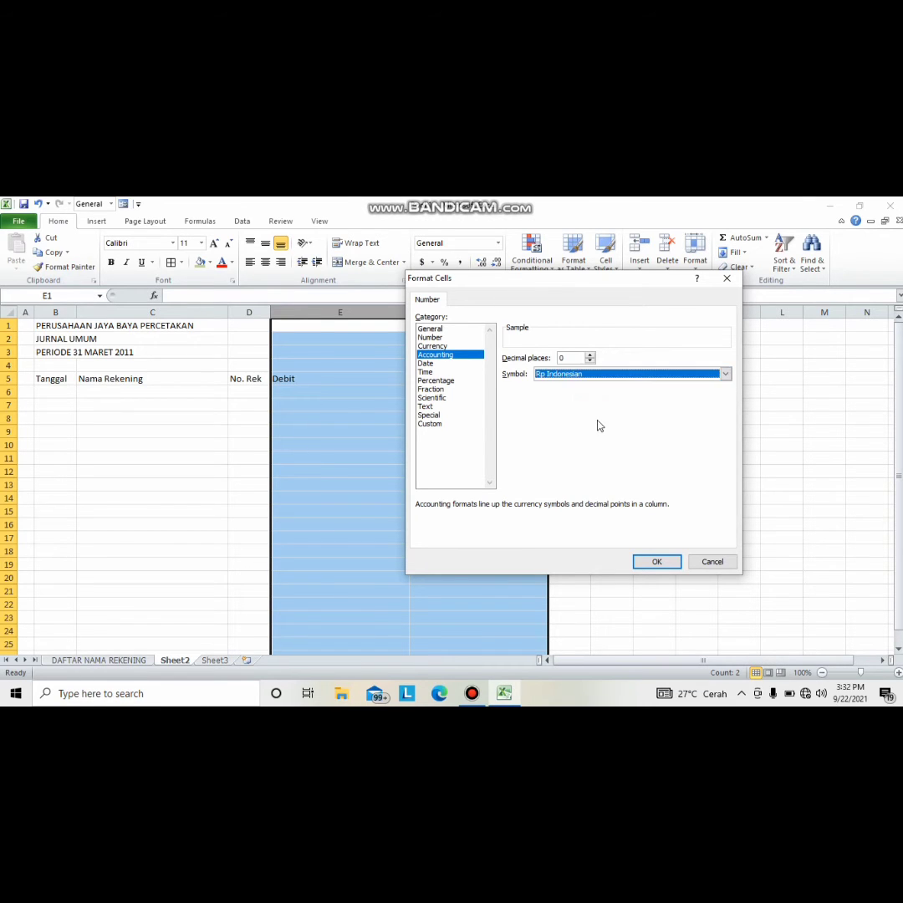
click(657, 561)
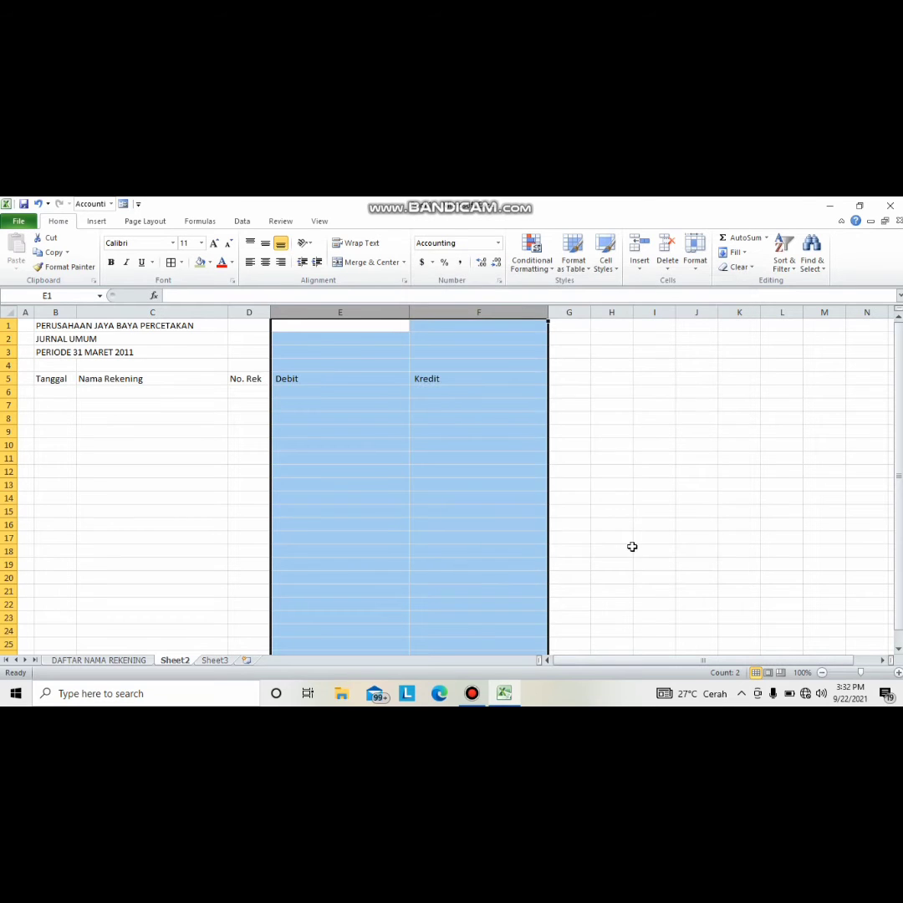
click(199, 389)
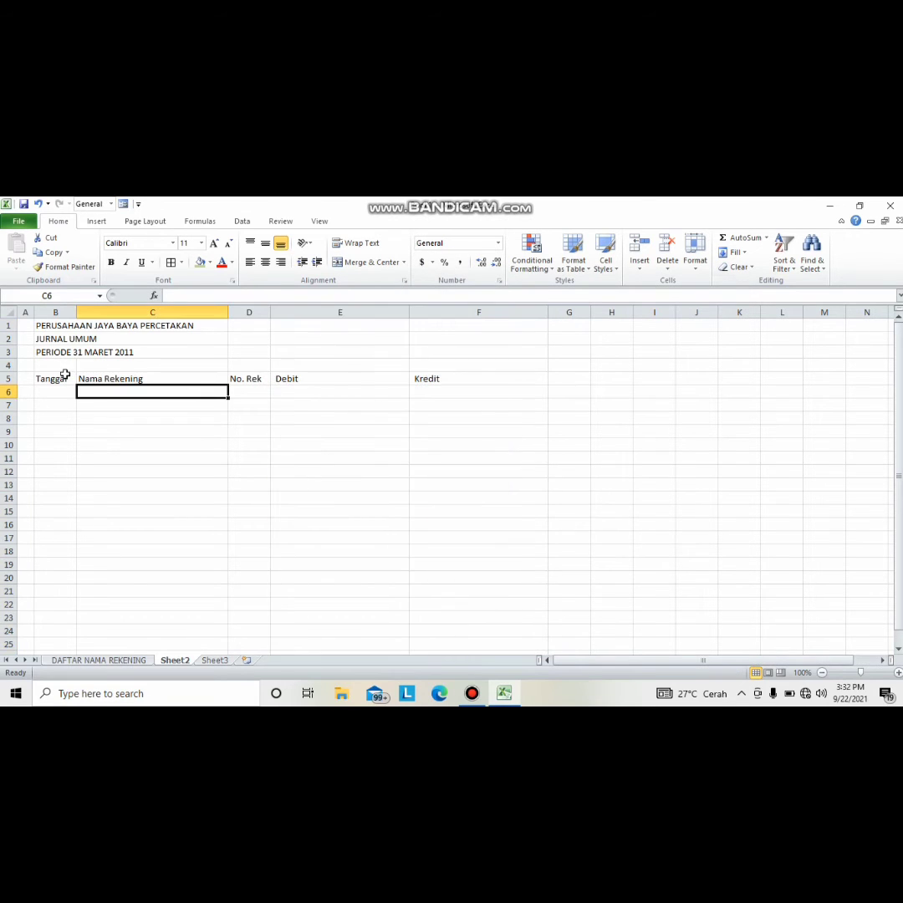
- Center the journal header cells B5:F5 horizontally and fill them with light olive green
drag(65, 378, 417, 377)
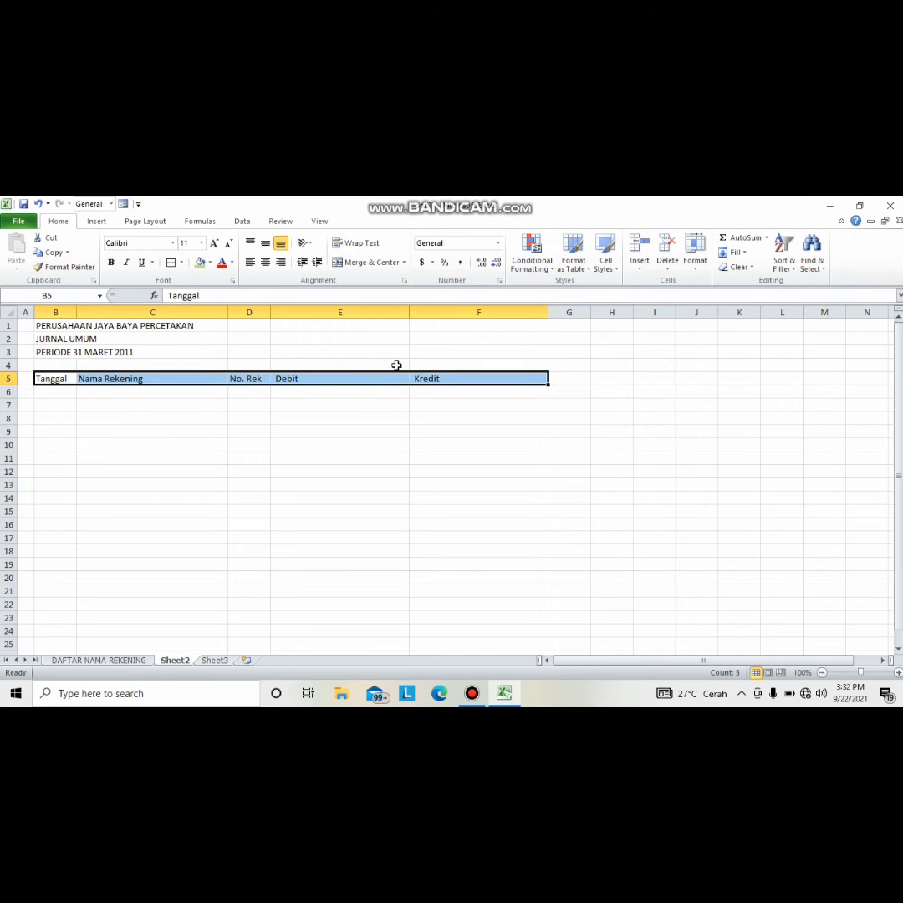
click(265, 263)
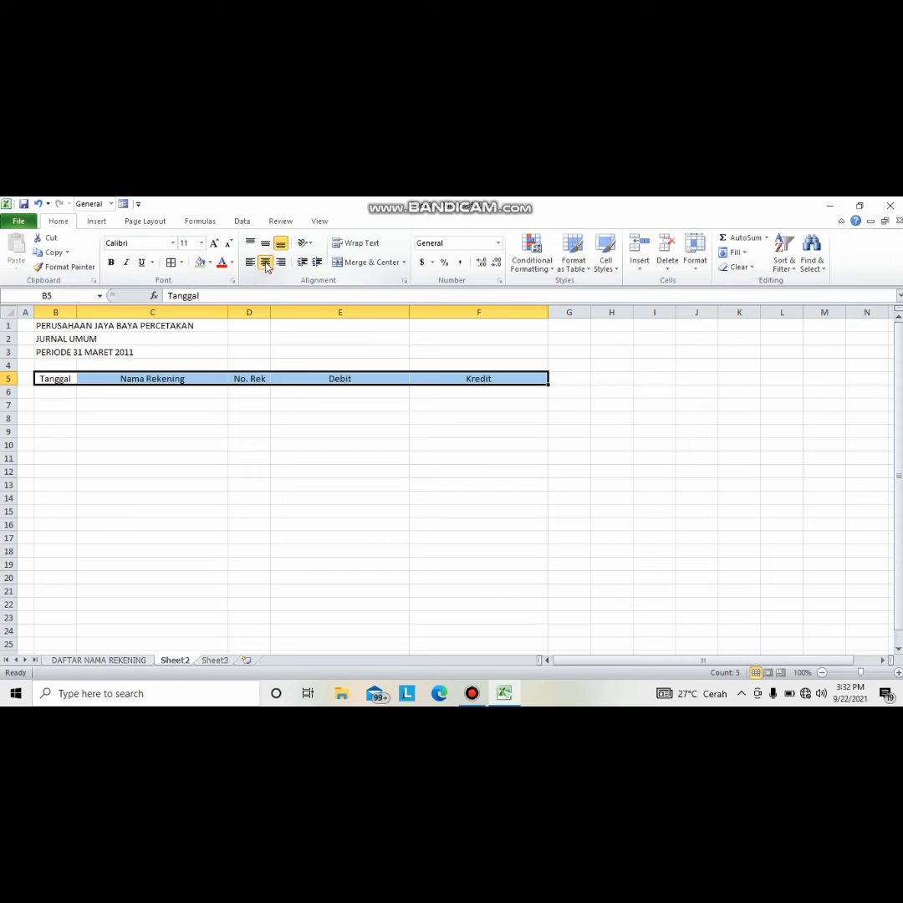
click(200, 262)
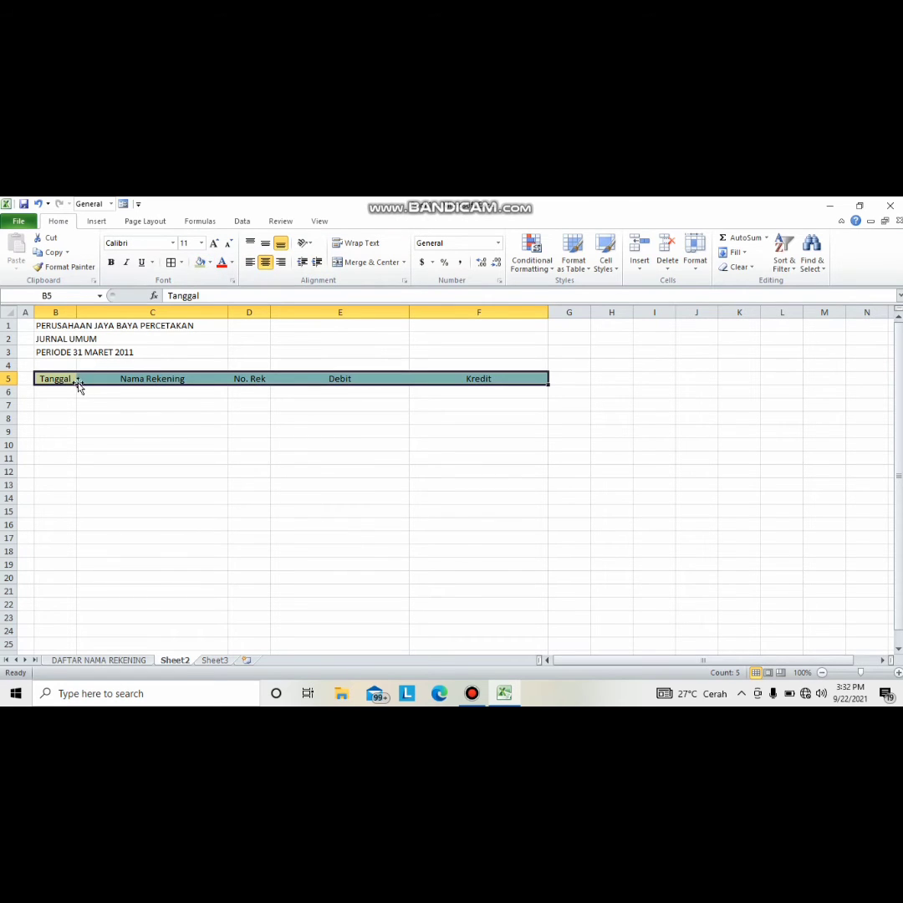
- Apply All Borders to the journal header cells B5:F5
click(171, 262)
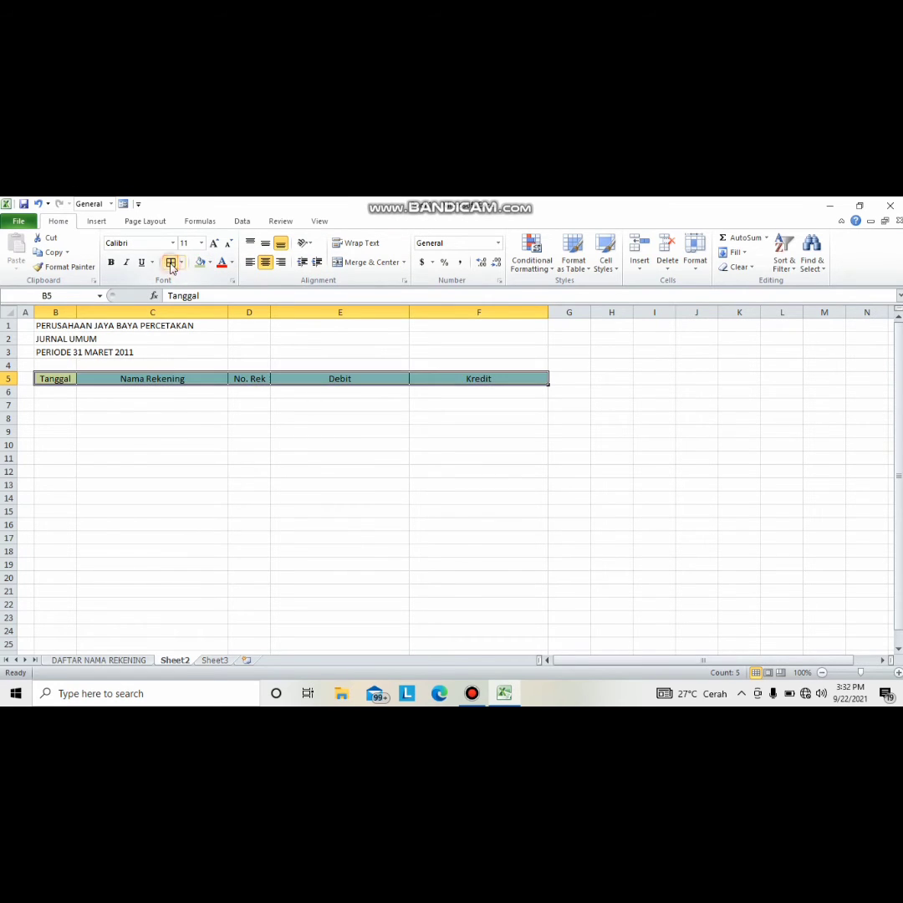
click(167, 391)
click(57, 389)
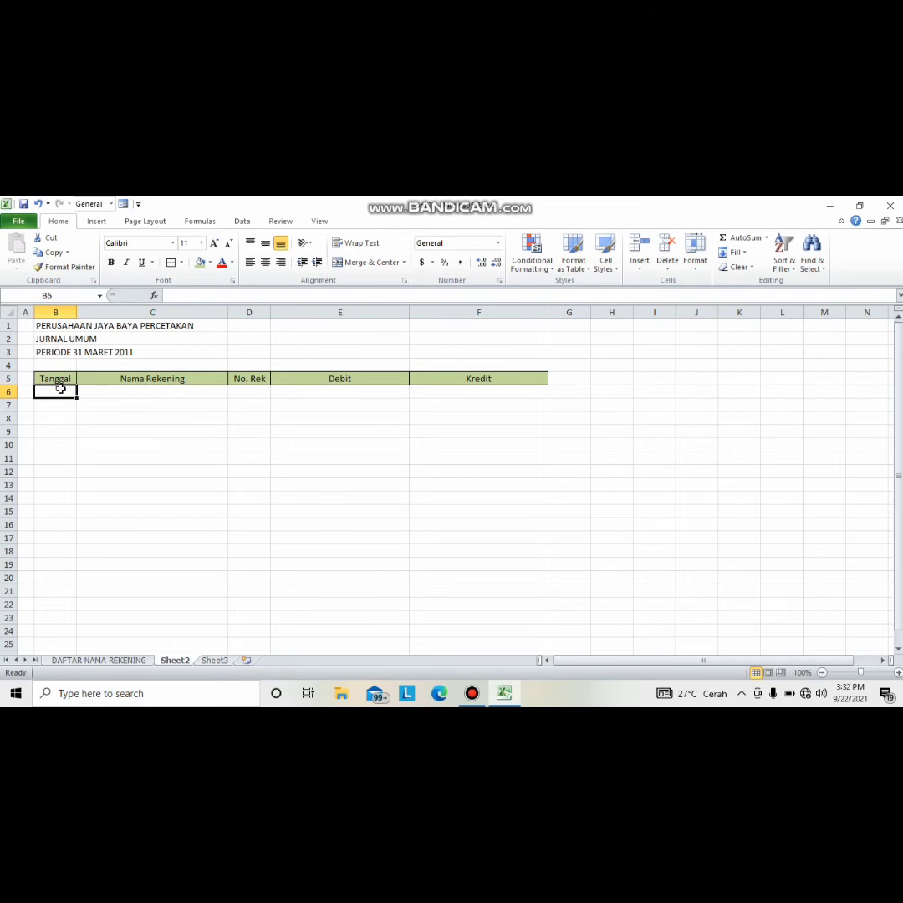
- In cell C6, enter the account-name lookup formula =VLOOKUP(D6,'DAFTAR NAMA REKENING'!$B$3:$C$22,2)
click(94, 391)
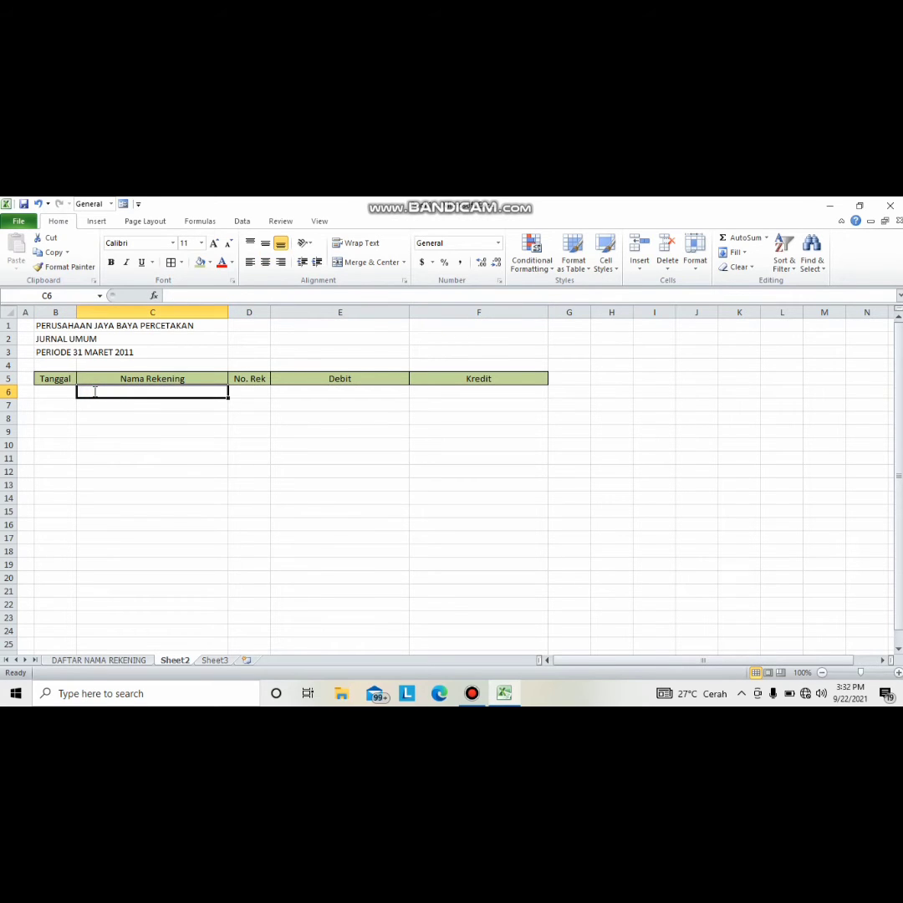
text(=)
text(vl)
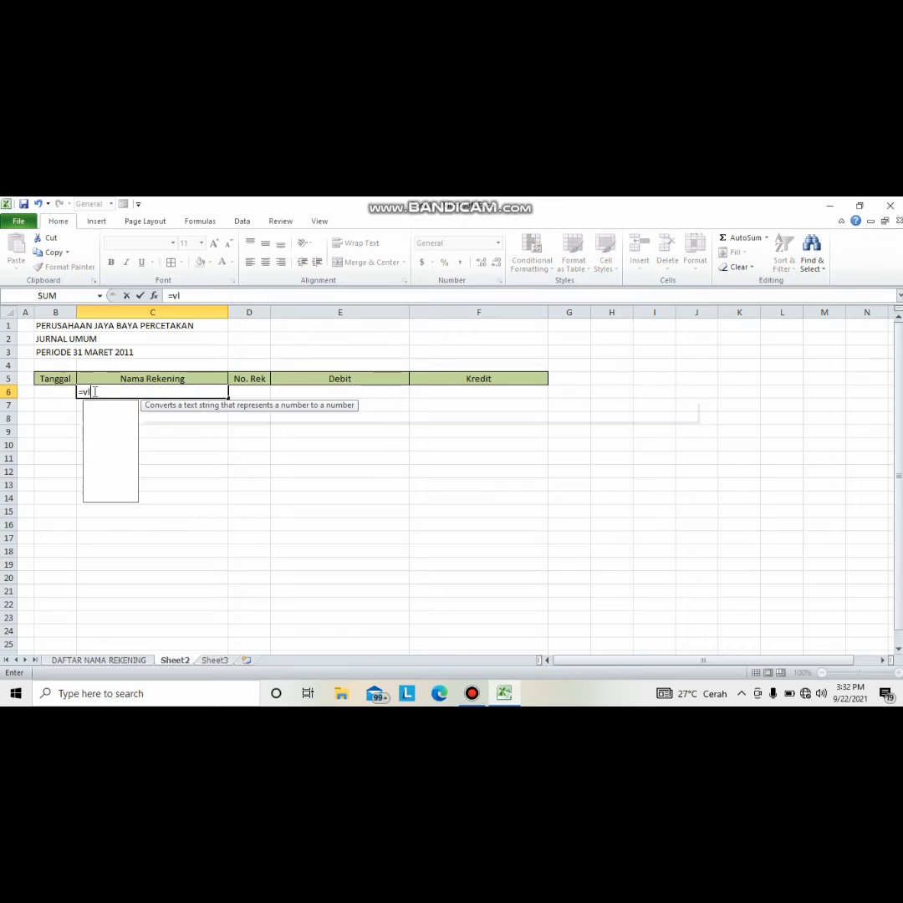
text(ookup()
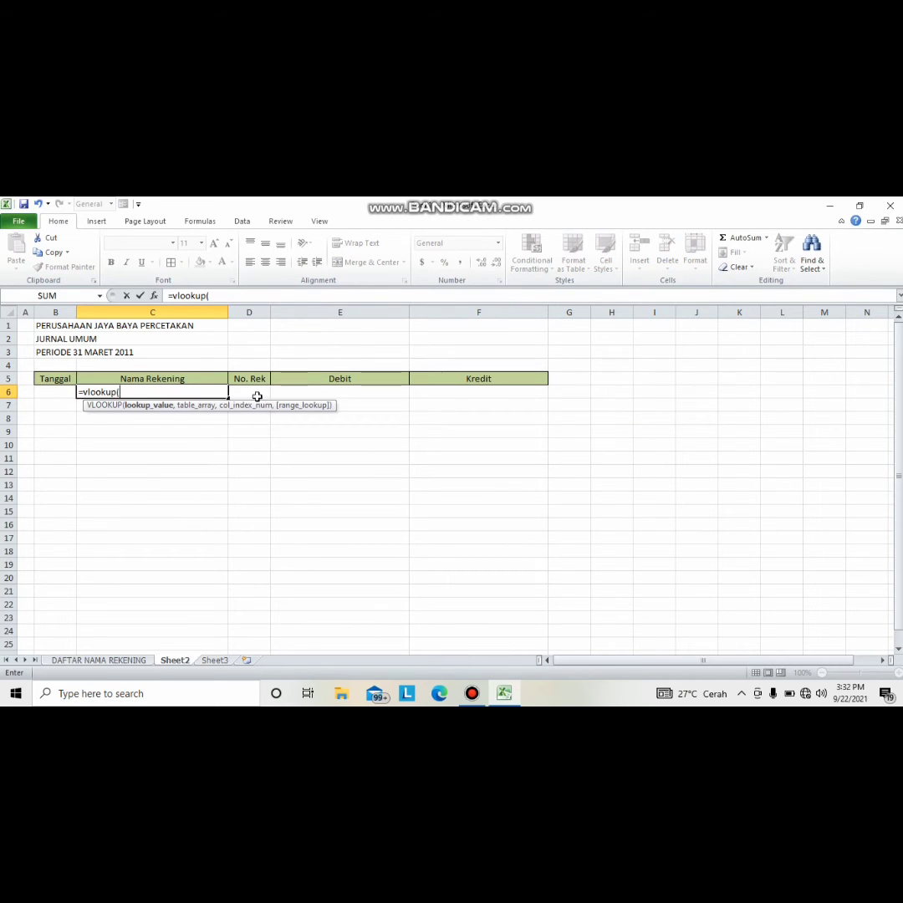
click(256, 394)
text(,)
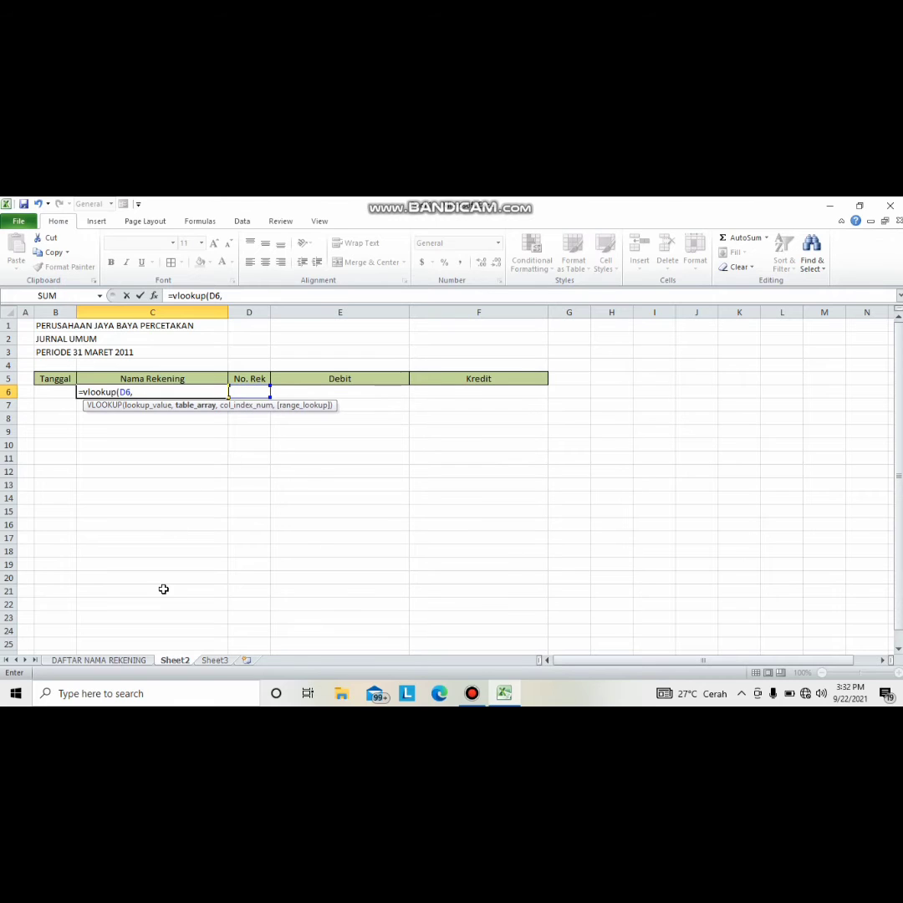
click(126, 660)
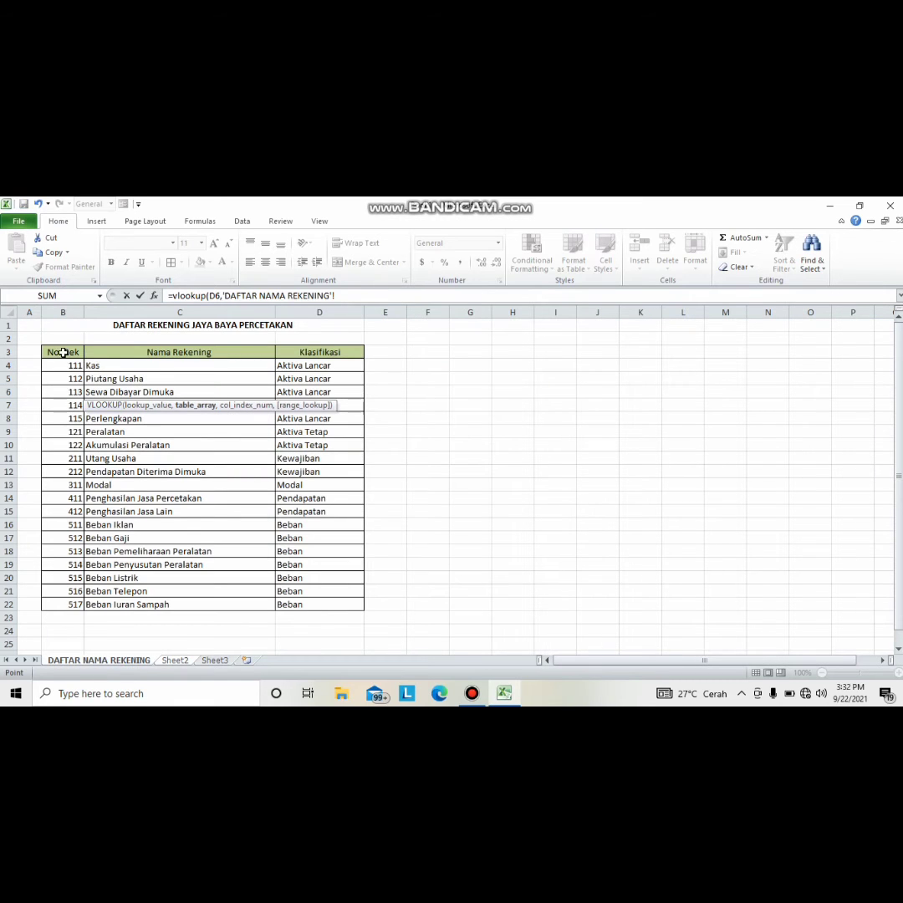
drag(65, 352, 207, 602)
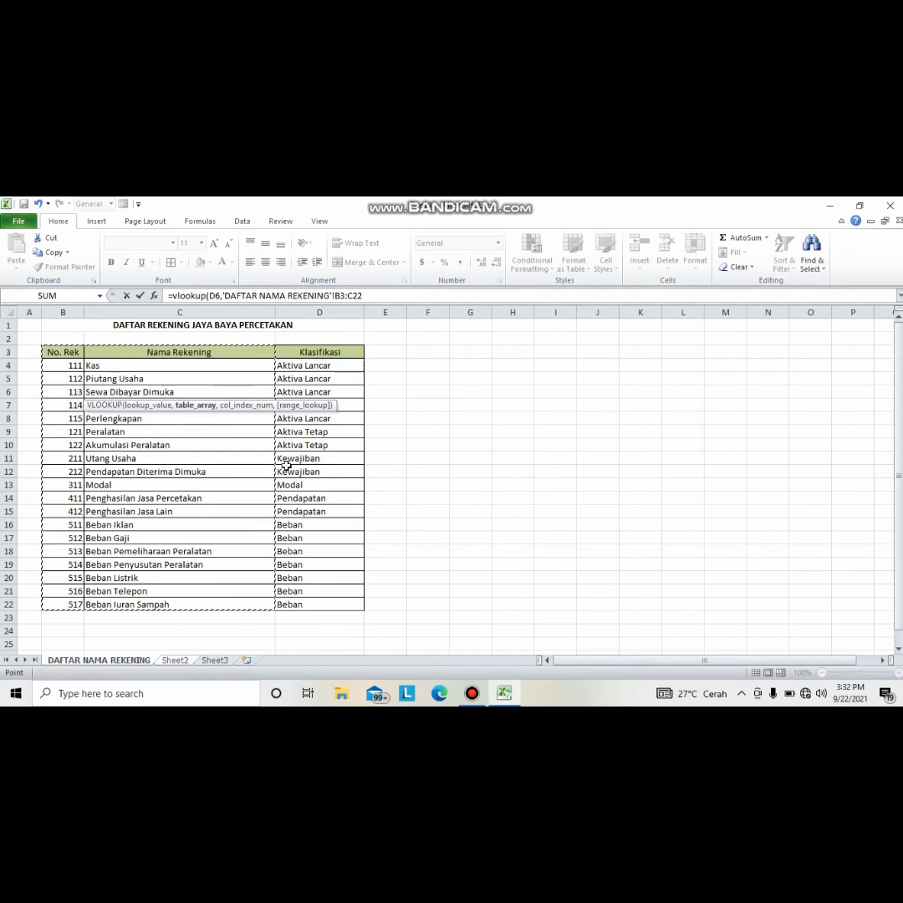
key(F4)
click(382, 297)
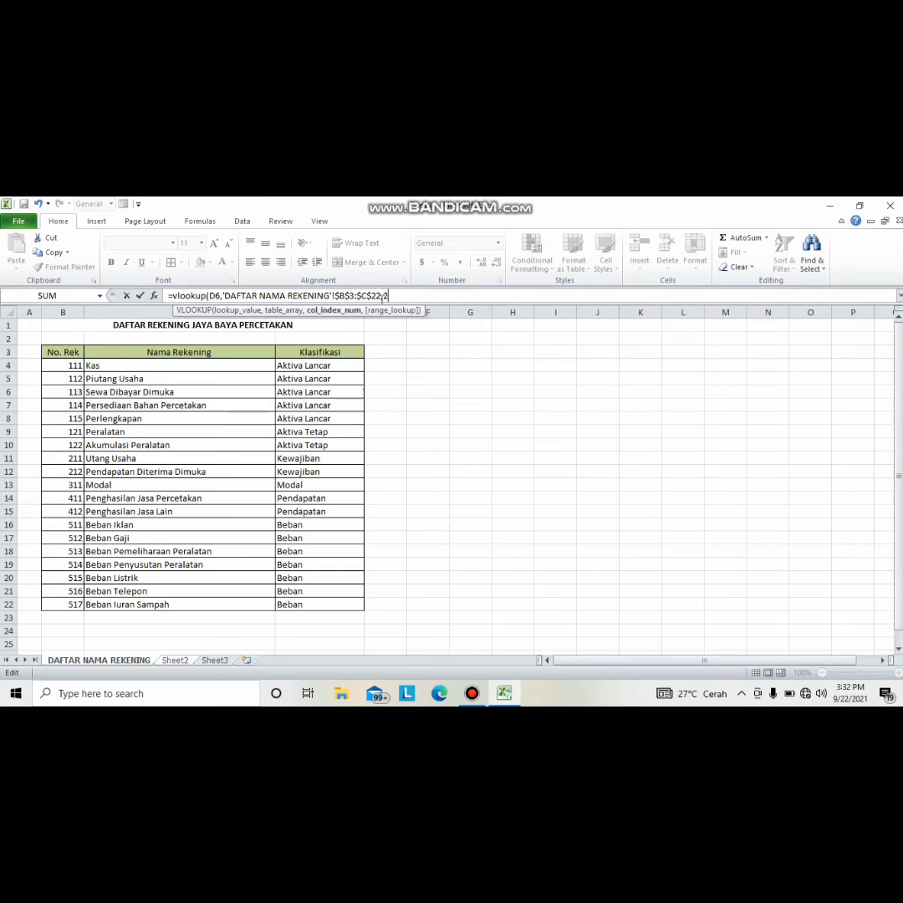
text(,2))
key(Return)
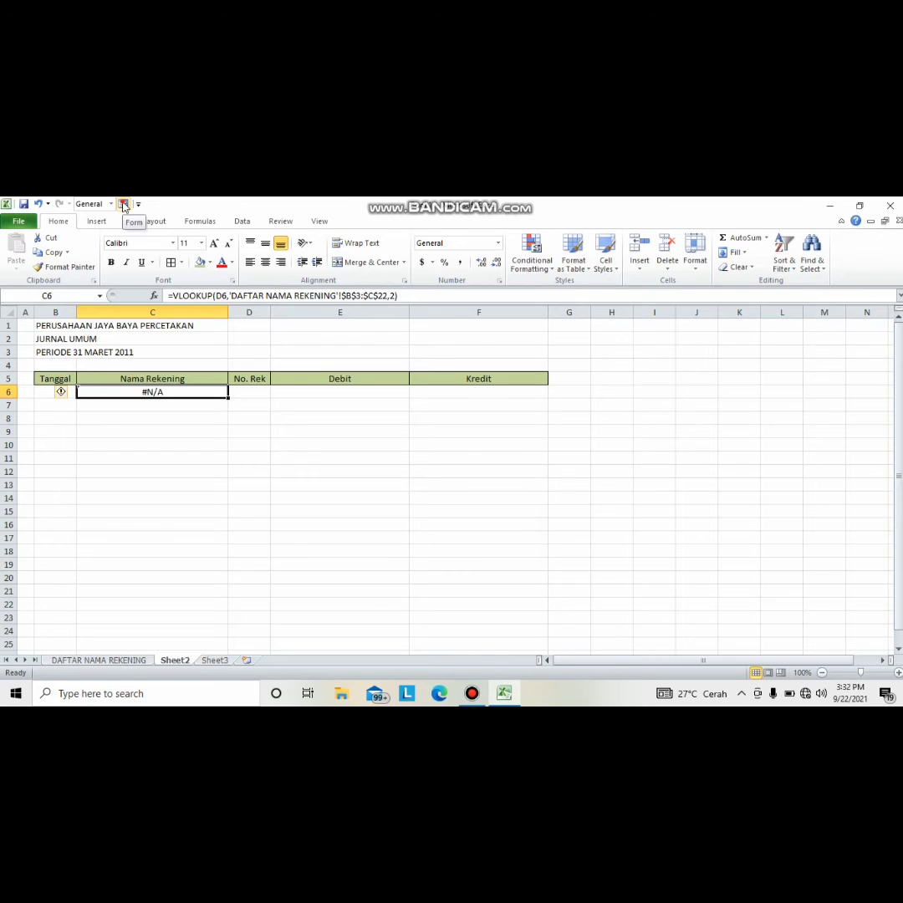
- Using the data Form, record the first journal entry with Tanggal 3 Januari 2011, No. Rek 111 and Debit 80000000
click(123, 206)
text(3)
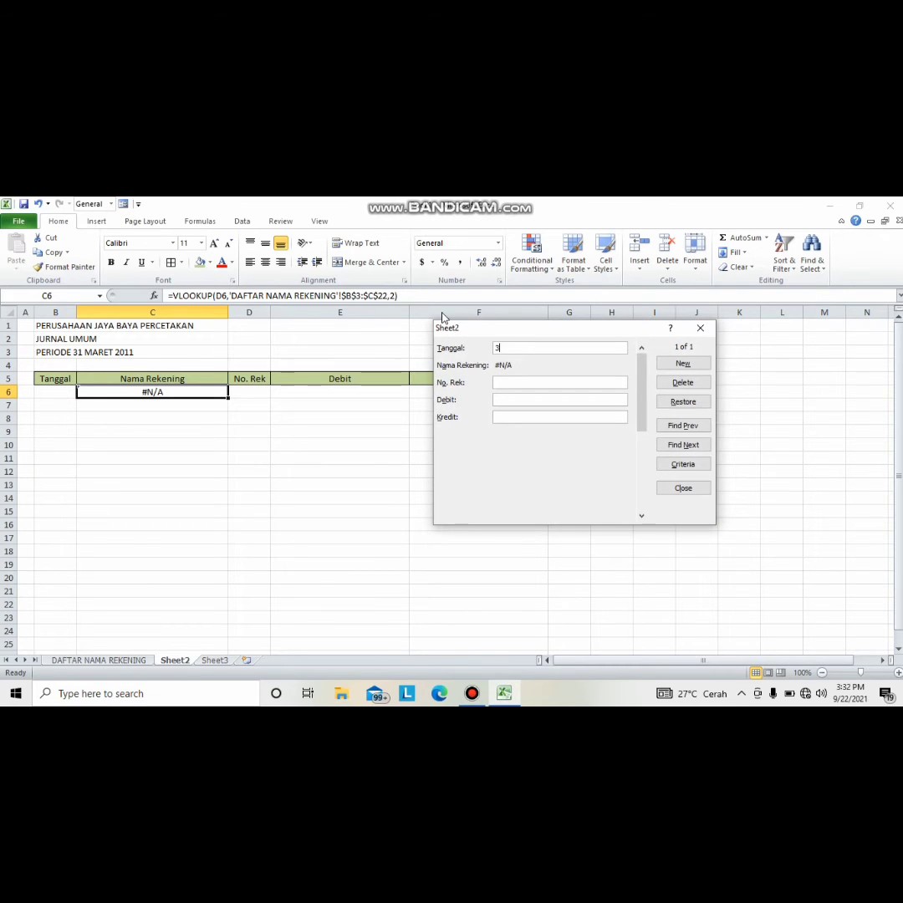
text( Januari 2011)
click(526, 384)
text(111)
click(521, 401)
text(80000000)
key(Return)
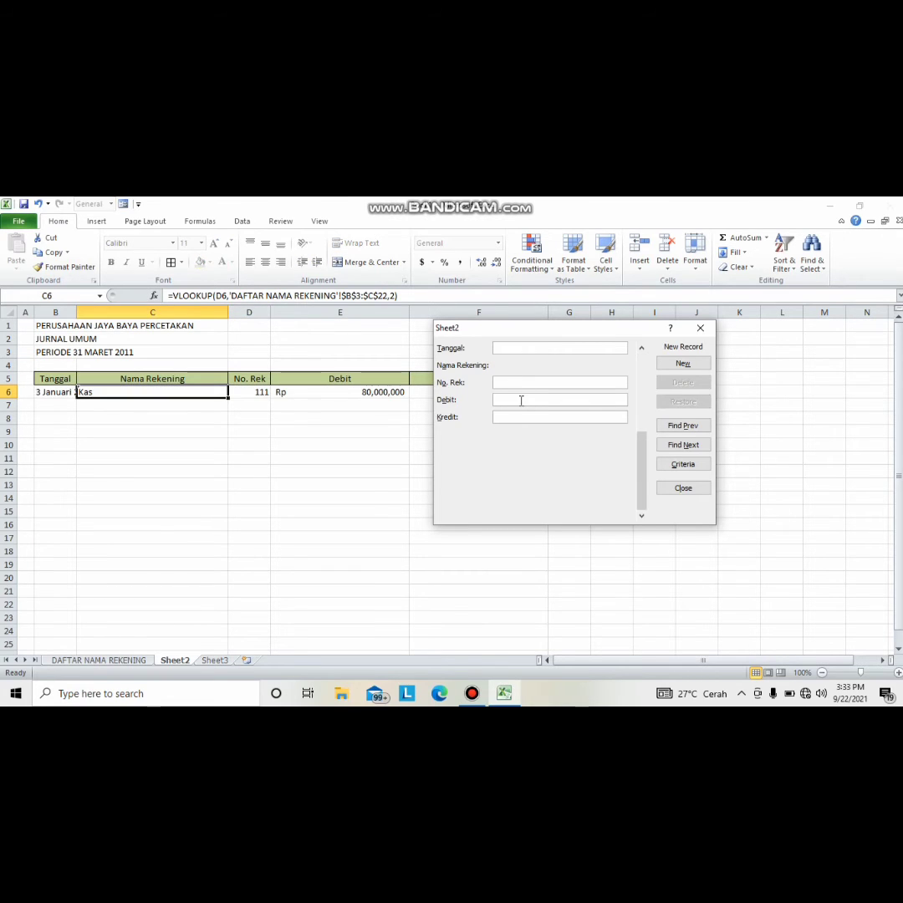
- Add a second record in the form with Tanggal 3 Januari 2011, No. Rek 311 and Kredit 80000000
text(3 Januari 2011)
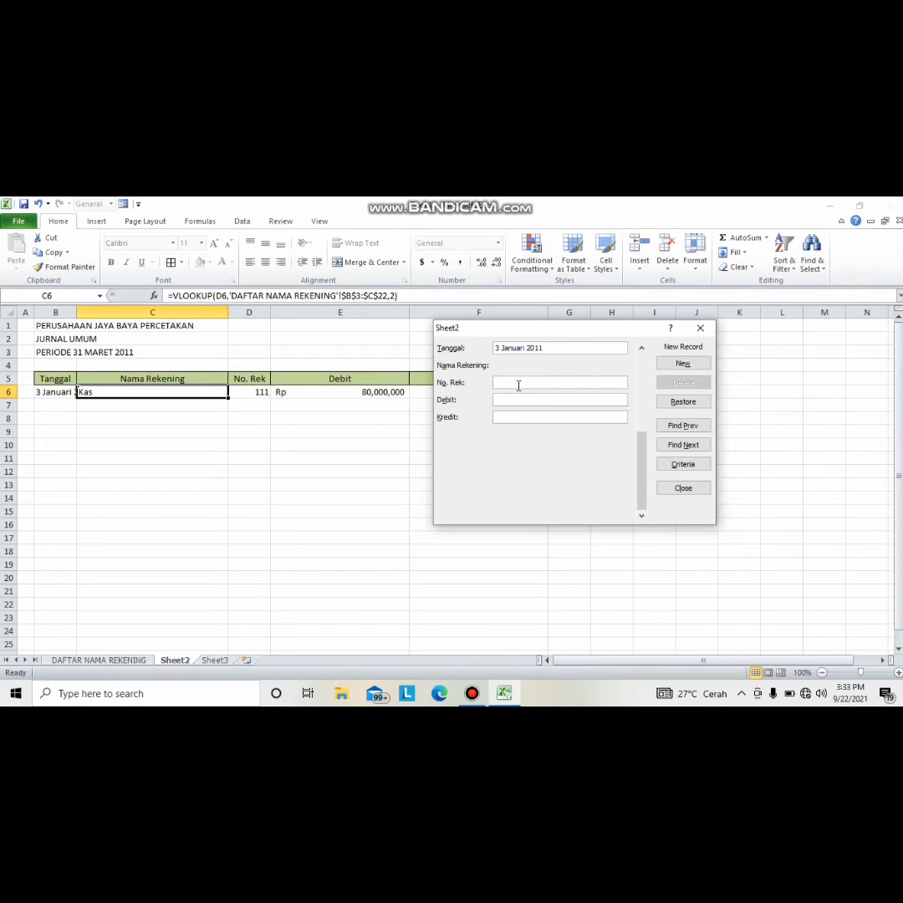
text(311)
click(512, 416)
text(80000000)
key(Return)
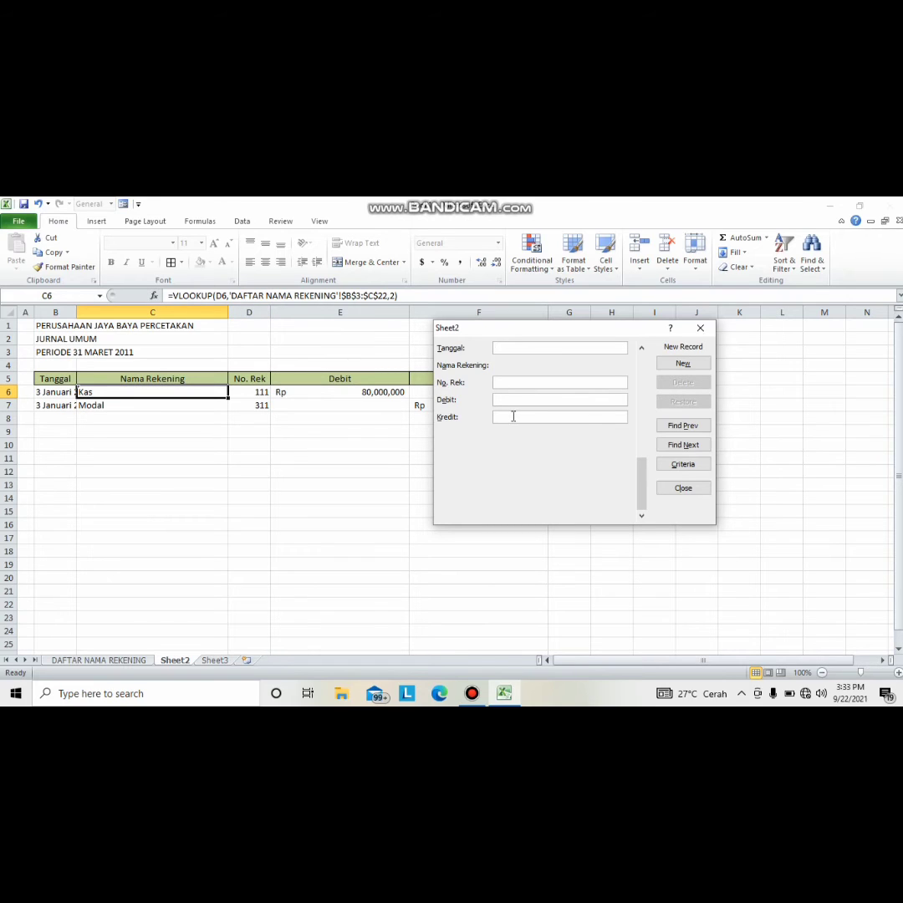
- Add a form record with Tanggal 3 Januari 2011, No. Rek 113 and Debit 10000000
text(3)
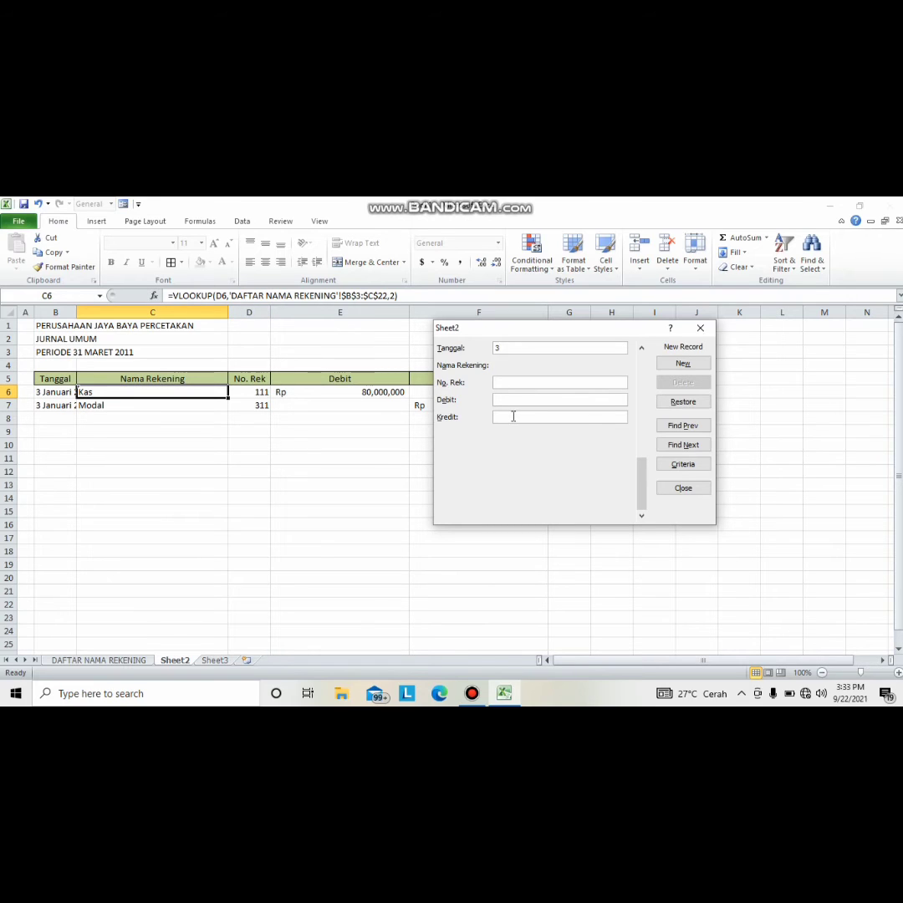
text( Januari 2011)
click(508, 383)
text(113)
click(510, 400)
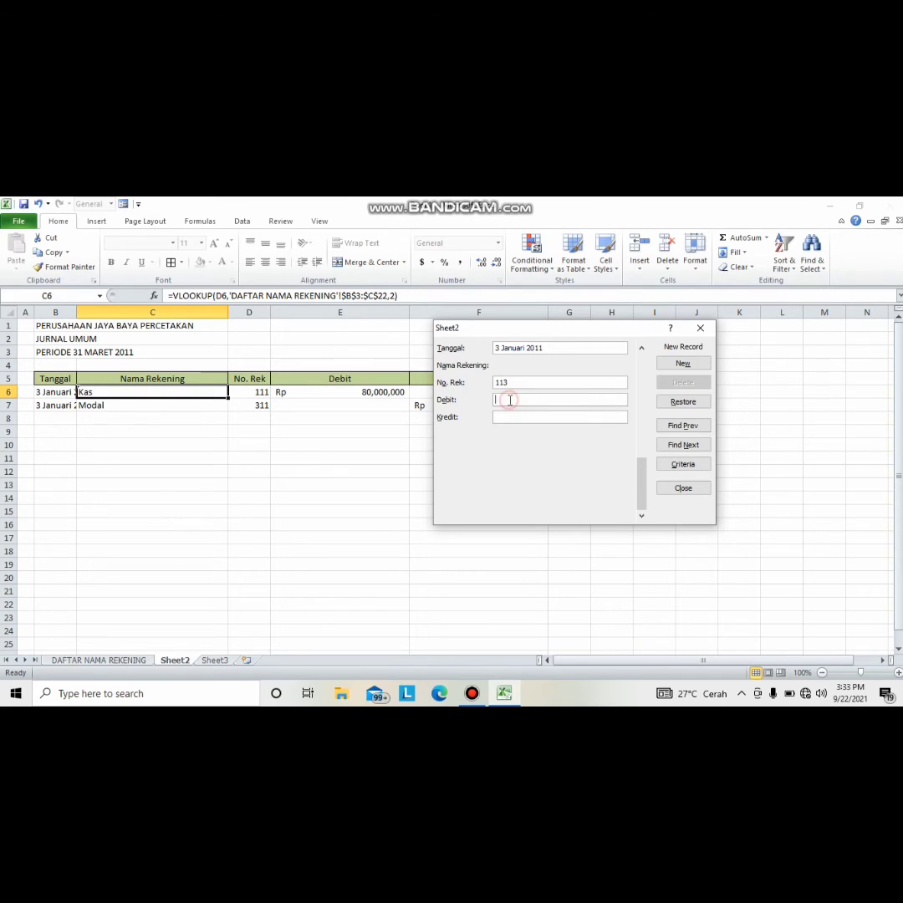
text(10000000)
key(Return)
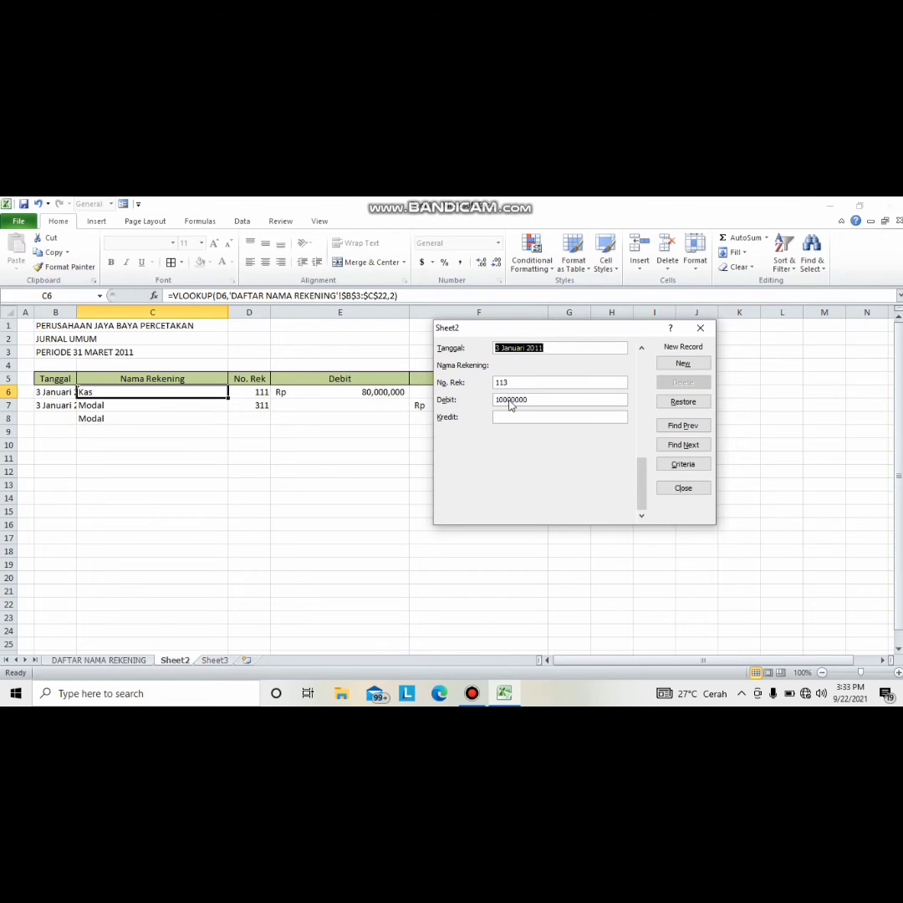
- Add a form record with Tanggal 3 Januari 2011, No. Rek 111 and Kredit 10000000
text(3 Ja)
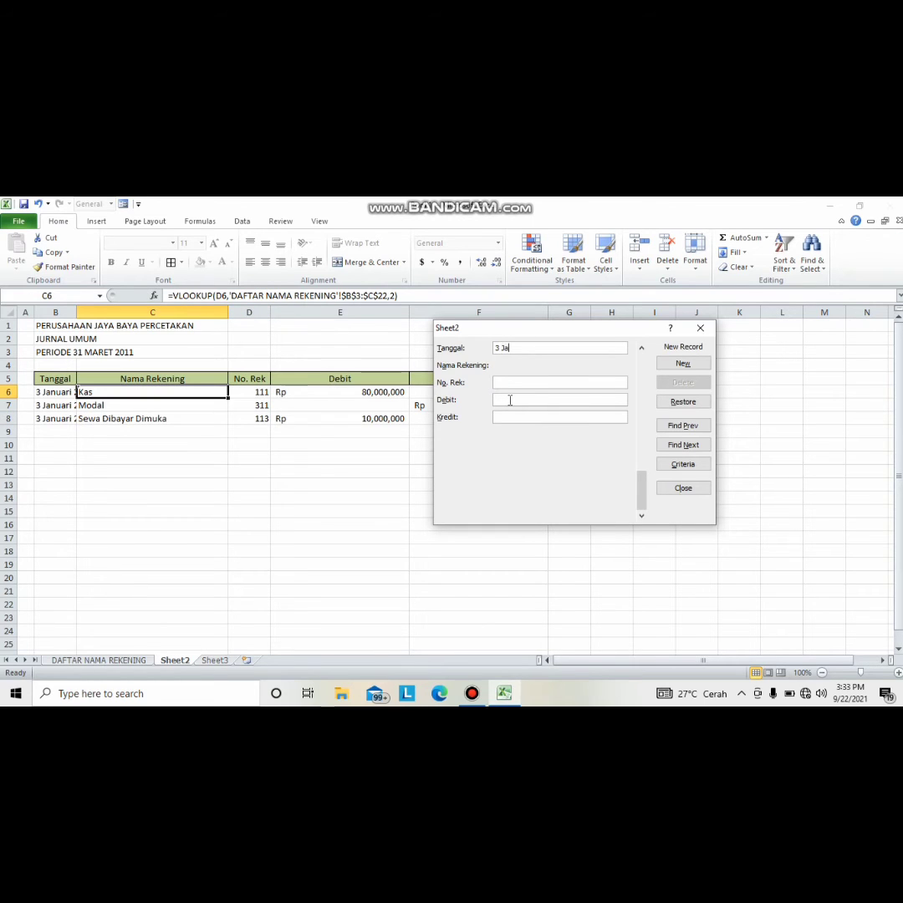
text(nuari 2011)
click(501, 383)
text(111)
click(505, 420)
text(10000000)
key(Return)
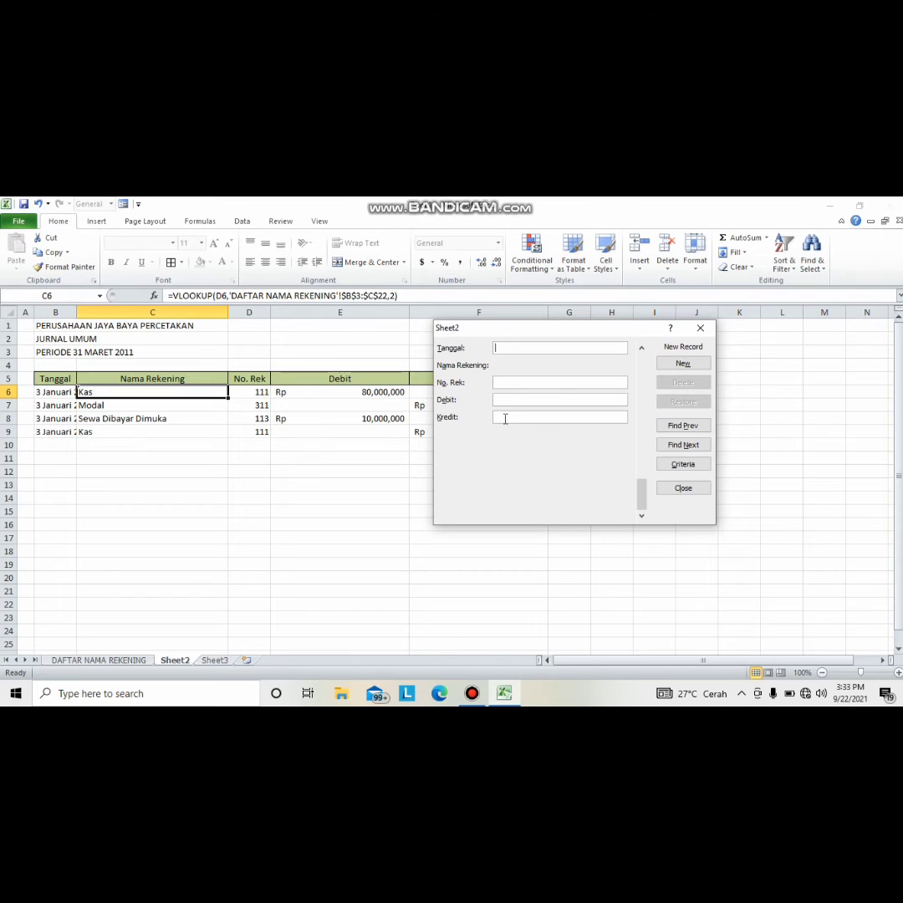
- Add a form record with Tanggal 3 Januari 2011, No. Rek 121 and Debit 20000000
text(3 Januari)
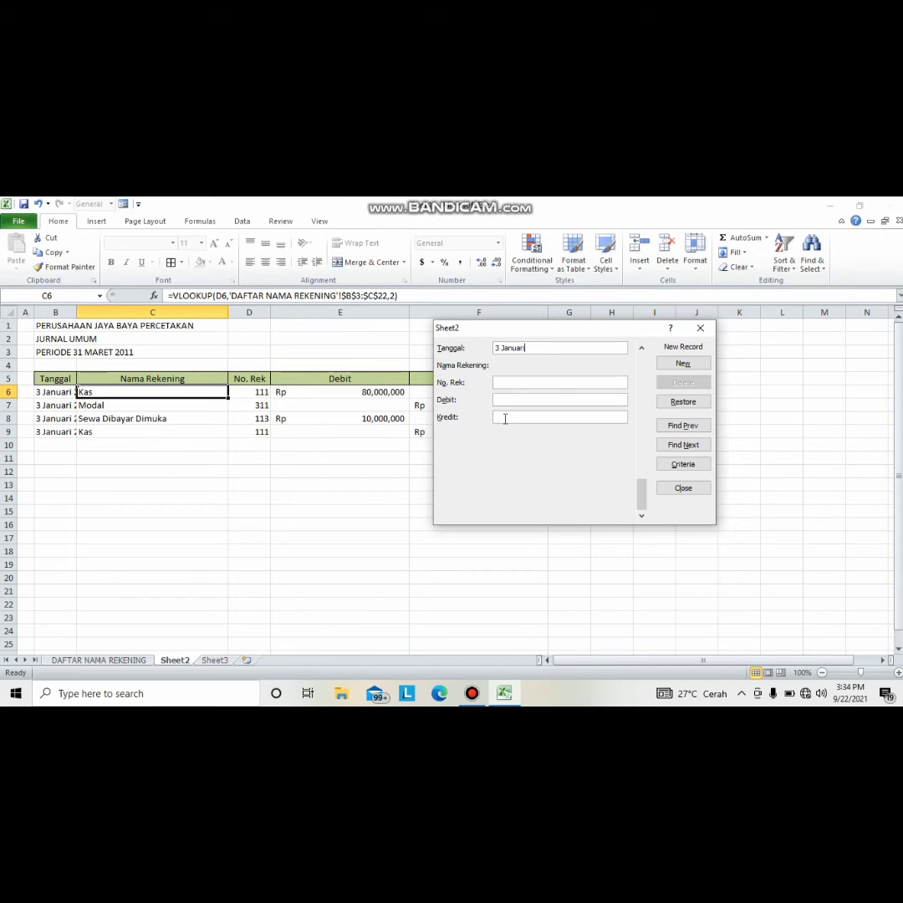
text( 2011)
click(505, 382)
text(121)
click(507, 399)
text(2)
text(0,000,00)
text(0000000)
key(Return)
- Add a form record with Tanggal 3 Januari 2011, No. Rek 111 and Kredit 20000000
text(3)
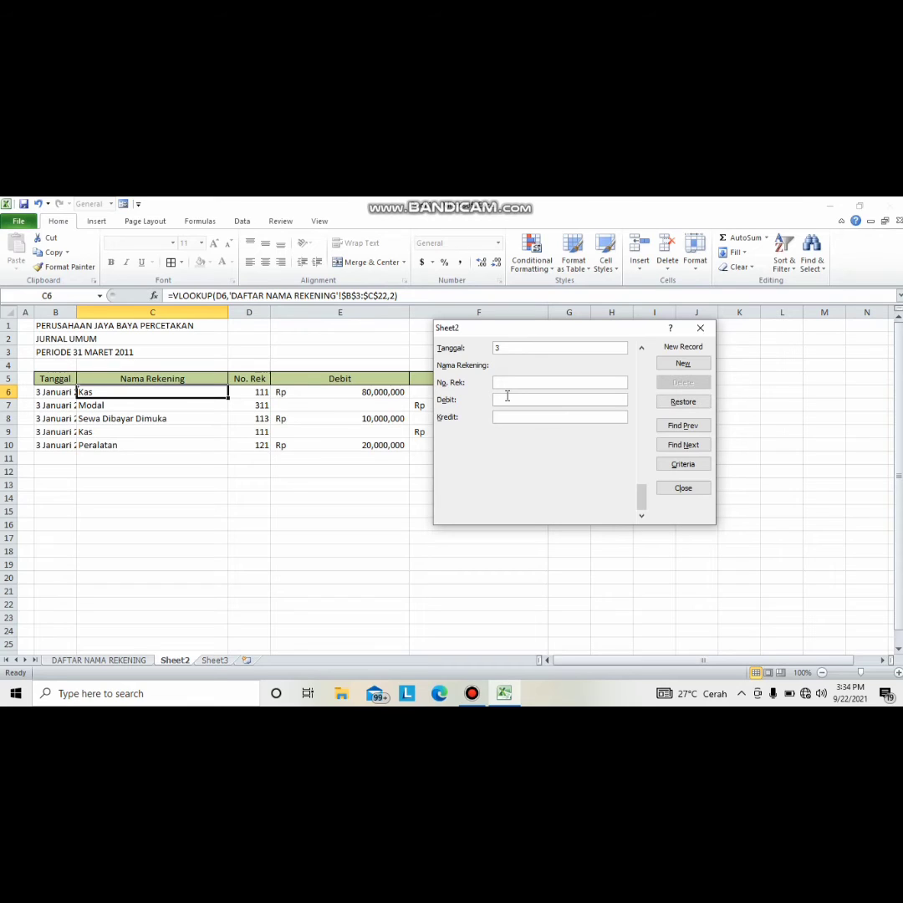
text( Januari 2011)
click(505, 382)
text(111)
click(505, 416)
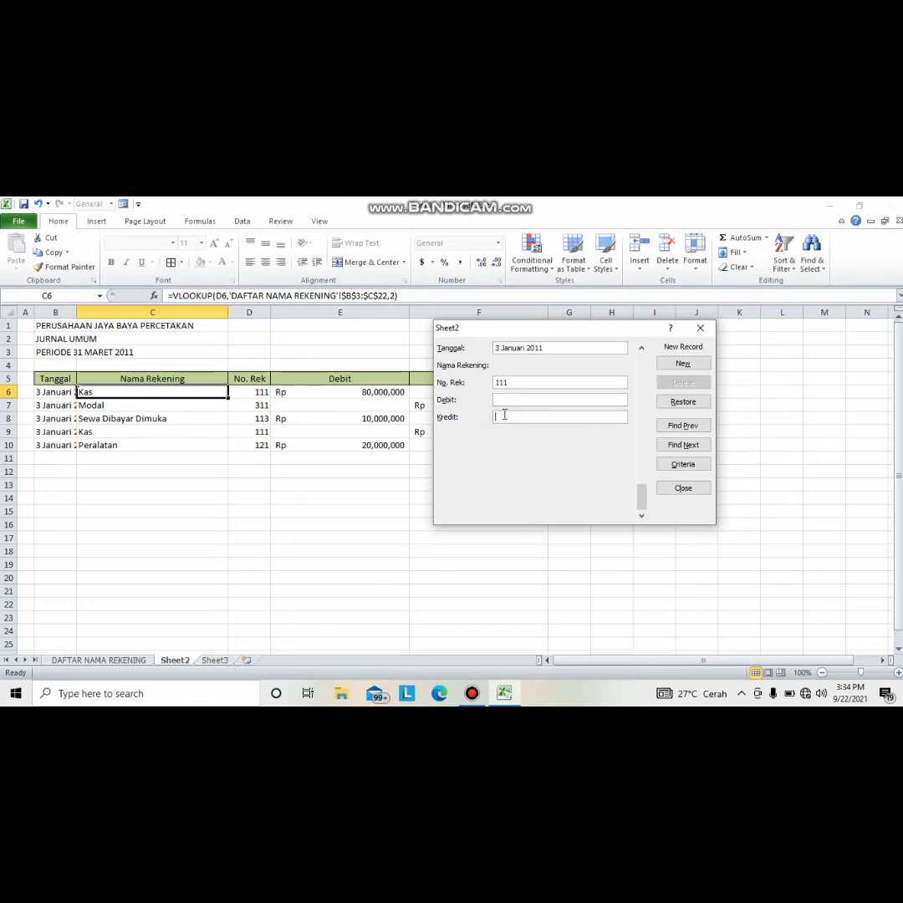
key(BackSpace)
text(20000000)
key(Tab)
key(Return)
- Add a form record with Tanggal 4 Januari 2011, No. Rek 115 and Debit 3000000
text(4)
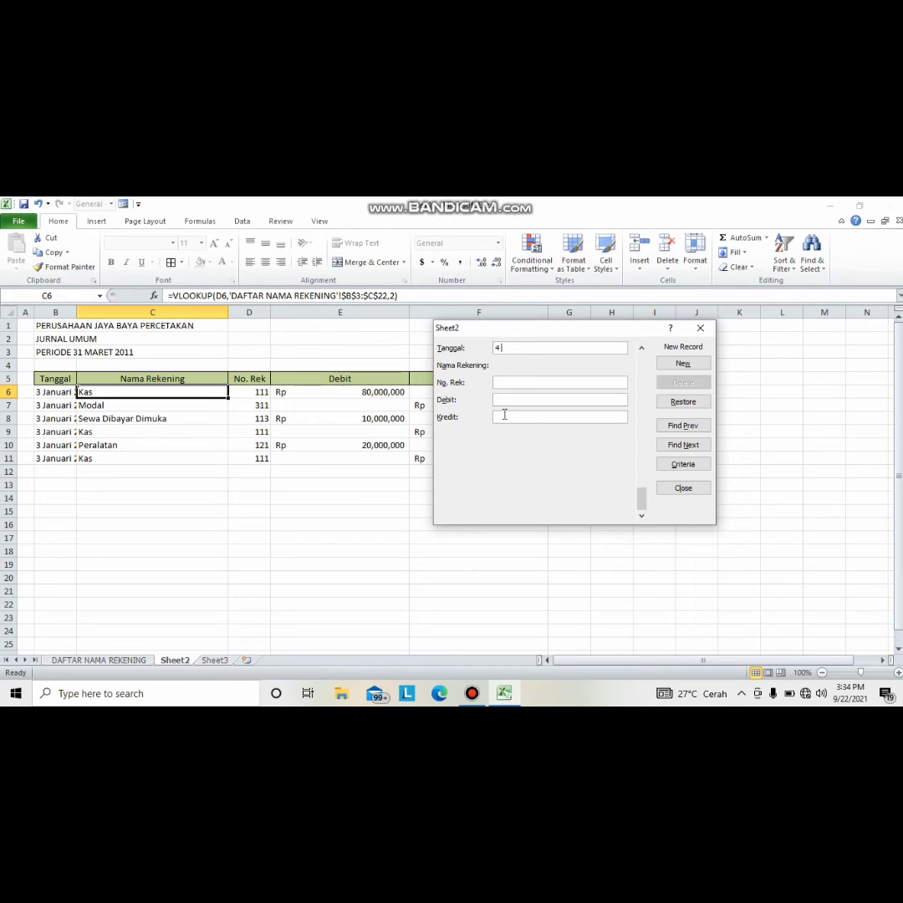
text( Januari 2011)
click(498, 383)
text(1153)
key(BackSpace)
click(499, 400)
text(3,000,)
text(000000)
key(Return)
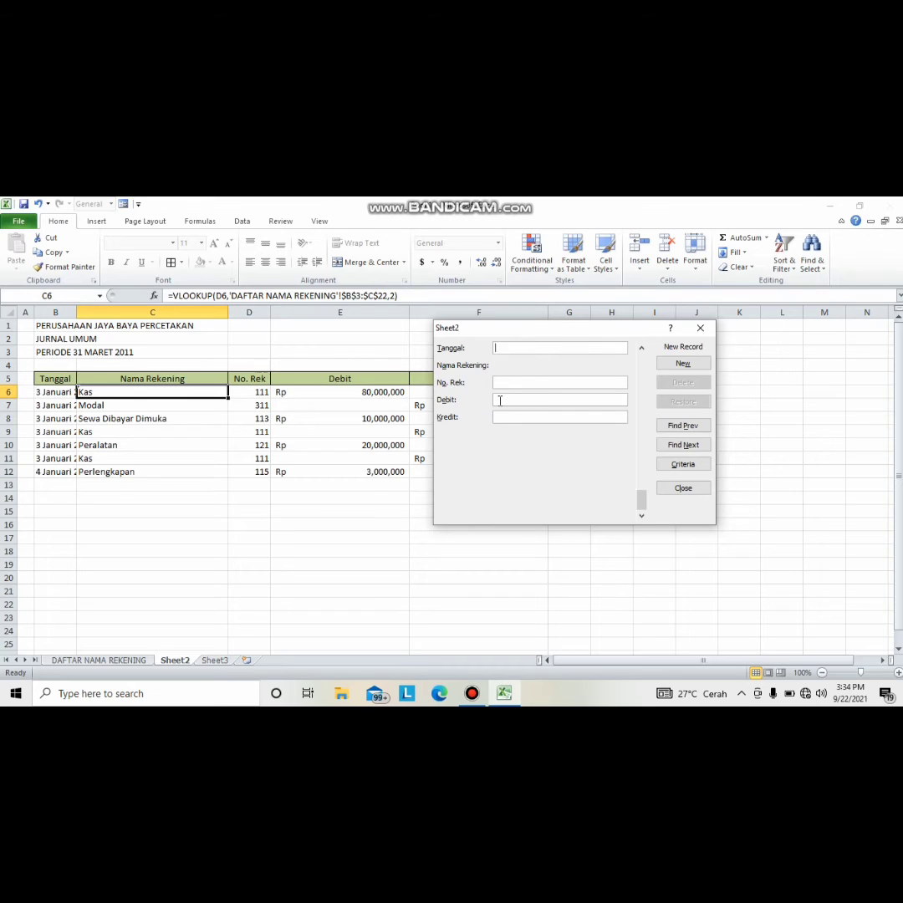
- Add a form record with Tanggal 4 Januari 2011, No. Rek 111 and Kredit 3000000
text(4 Januari 2011)
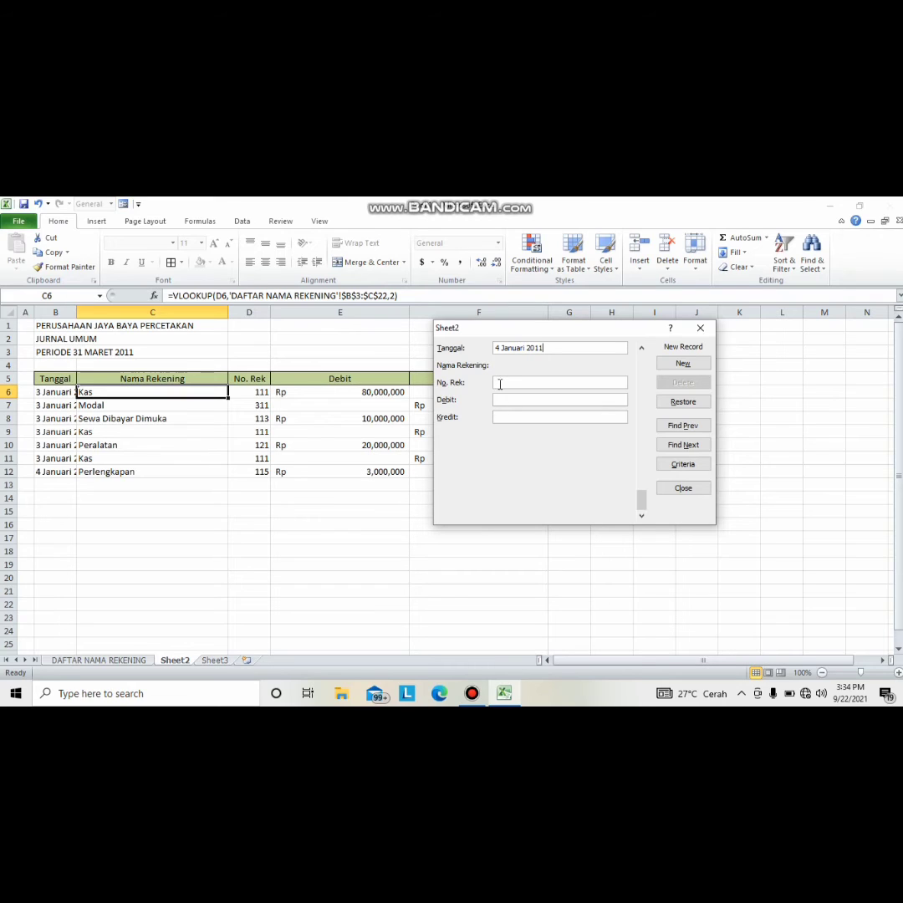
click(500, 383)
text(111)
click(504, 416)
text(3,)
text(000,000)
key(Return)
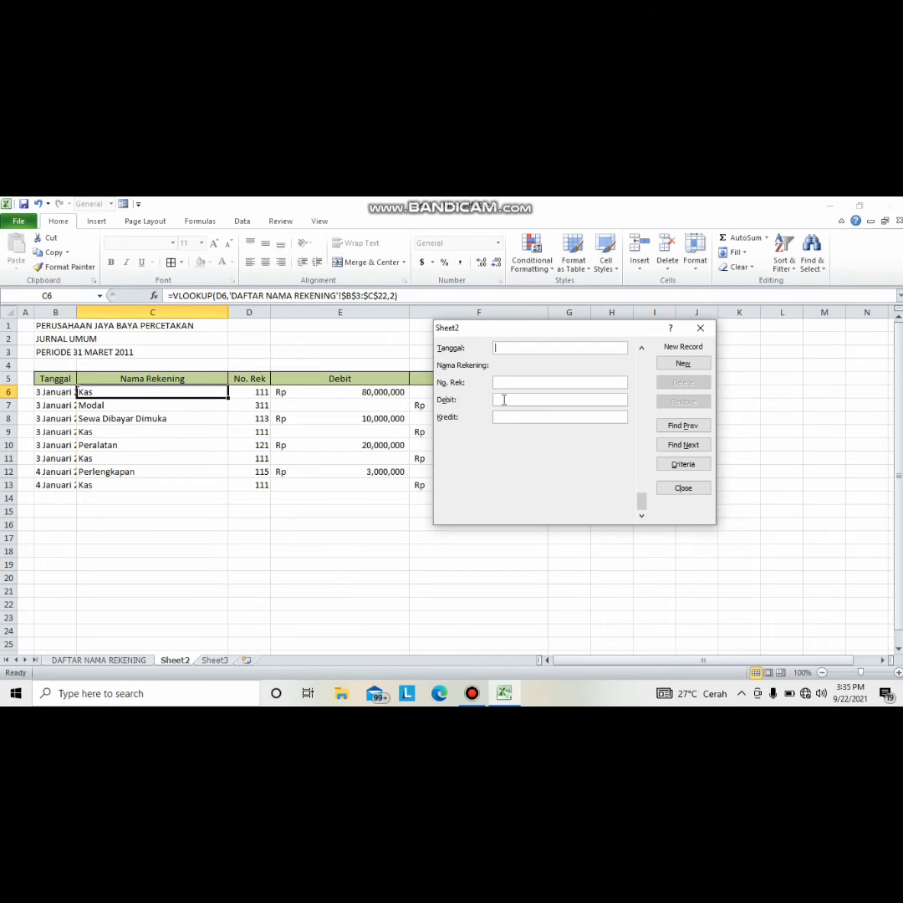
- Add a form record with Tanggal 5 Januari 2011, No. Rek 115 and Debit 12000000
text(5 Januar)
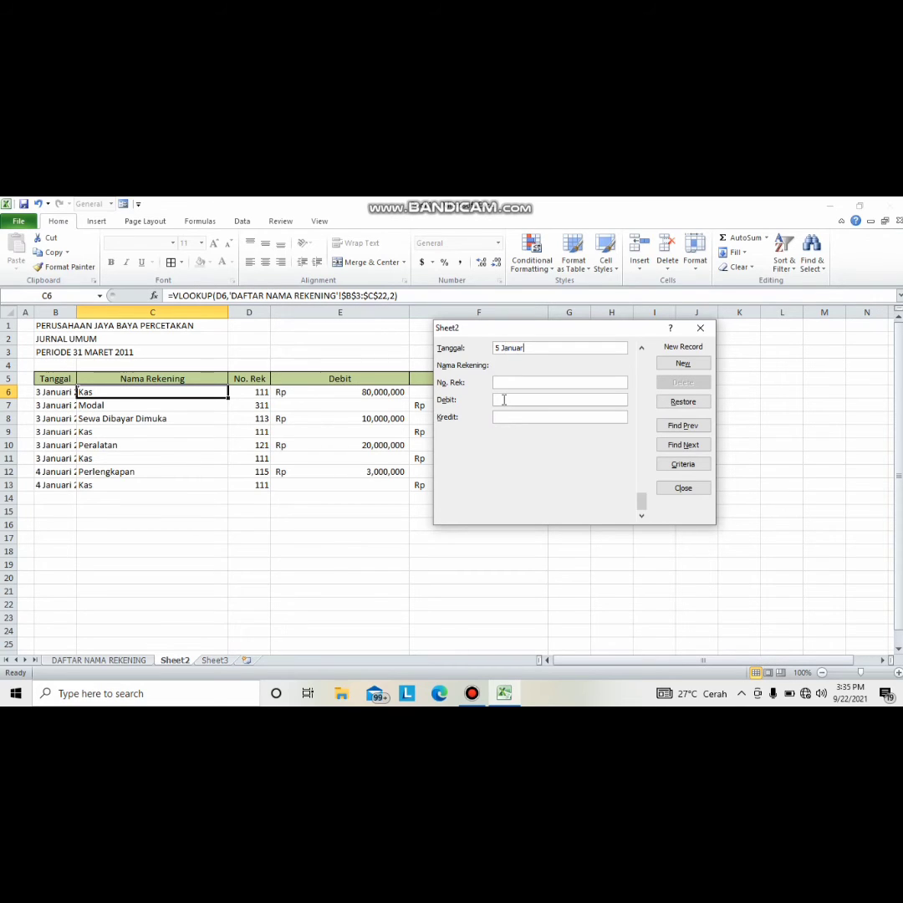
text(i 2011)
click(497, 381)
text(115)
click(507, 401)
text(12000000)
key(Return)
- Add a form record with Tanggal 5 Januari 2011, No. Rek 111 and Kredit 12000000
text(5)
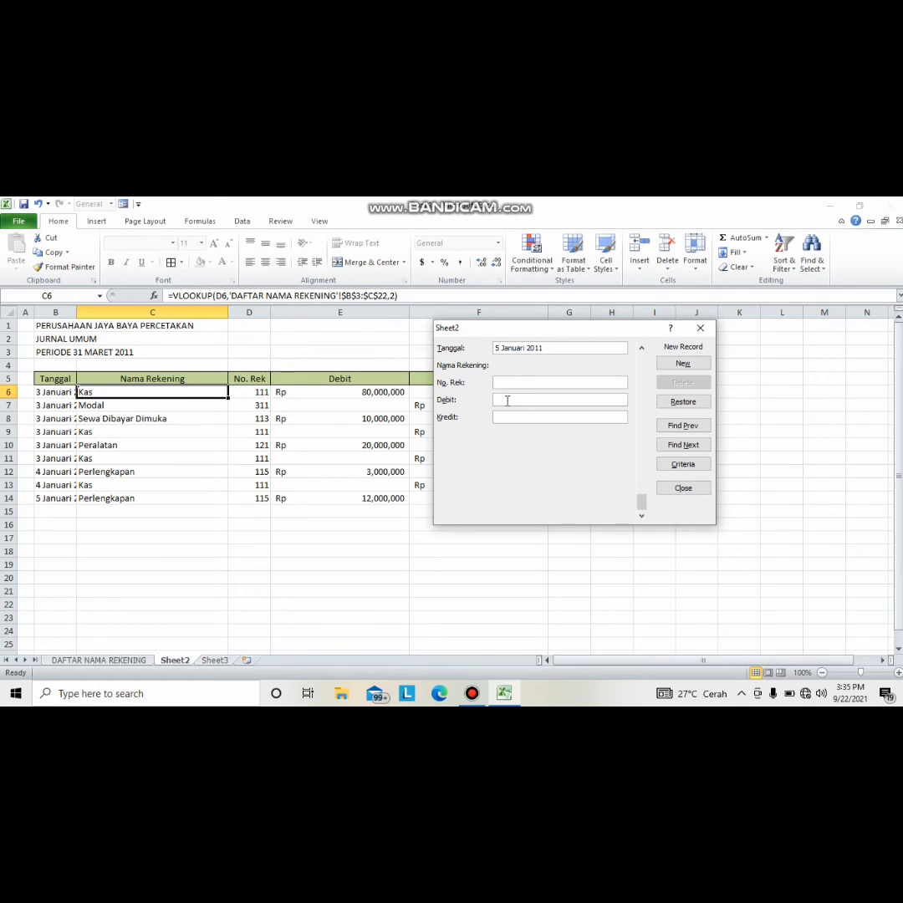
click(505, 384)
text(111)
click(501, 417)
text(12000000)
key(Return)
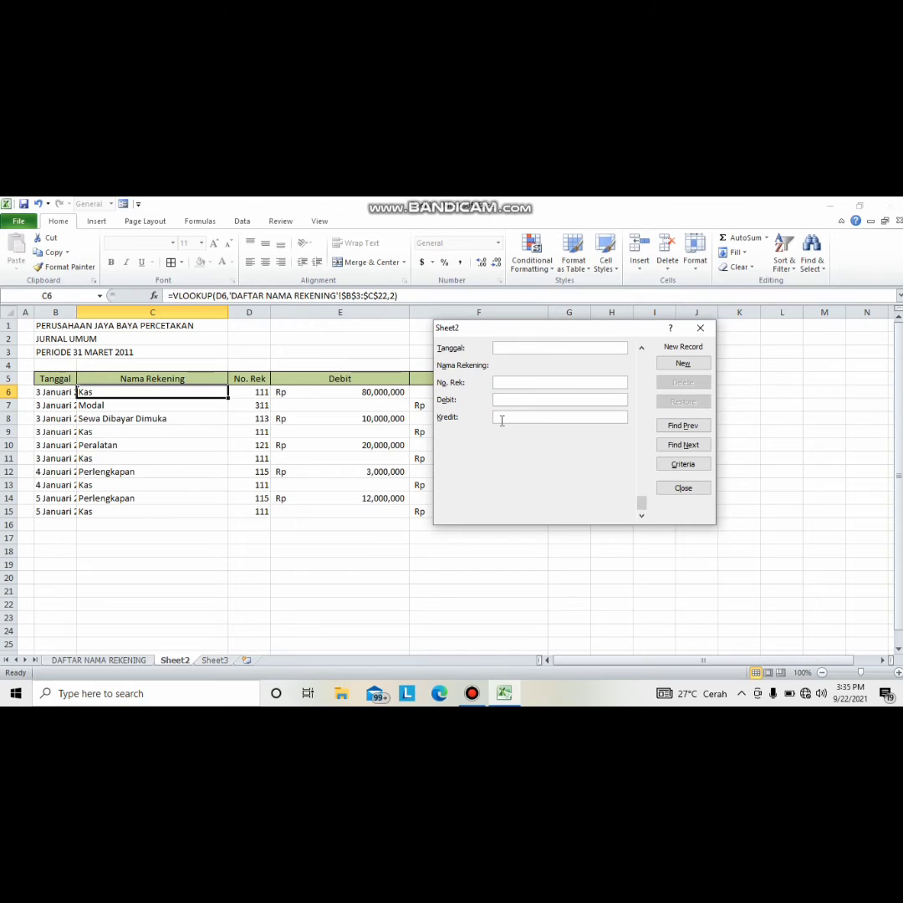
- Add a form record with Tanggal 6 Januari 2011, No. Rek 114 and Debit 3000000
text(6 Januari)
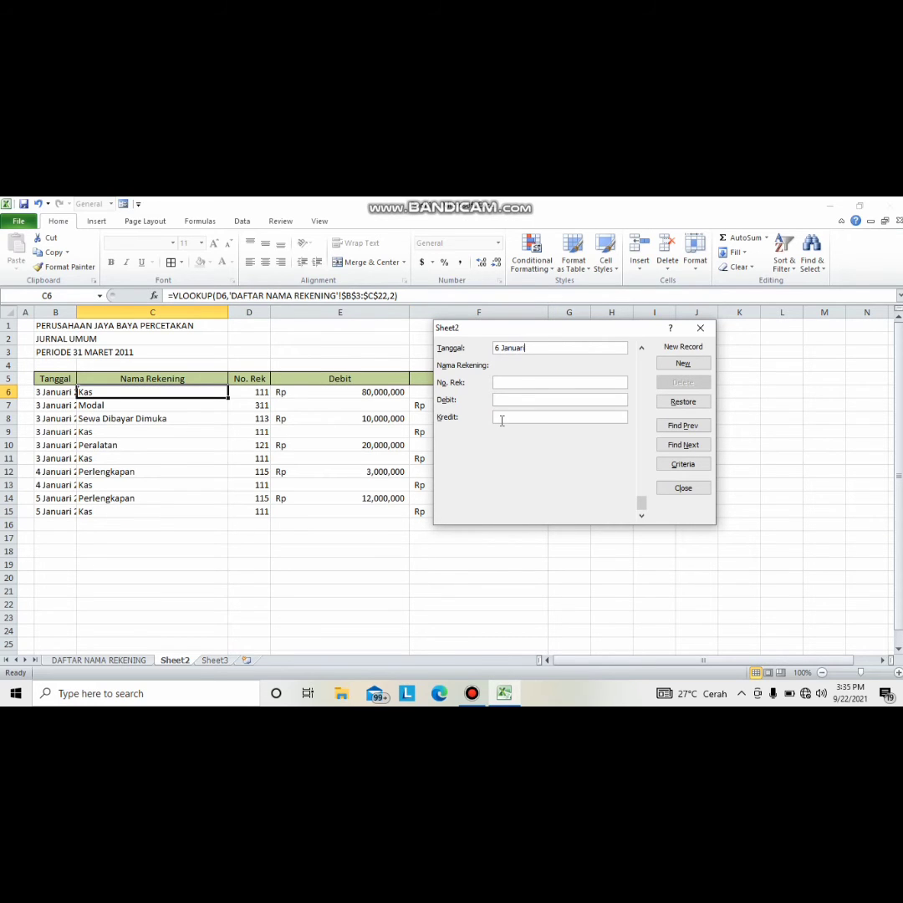
text( 2011)
click(501, 388)
text(114)
click(502, 400)
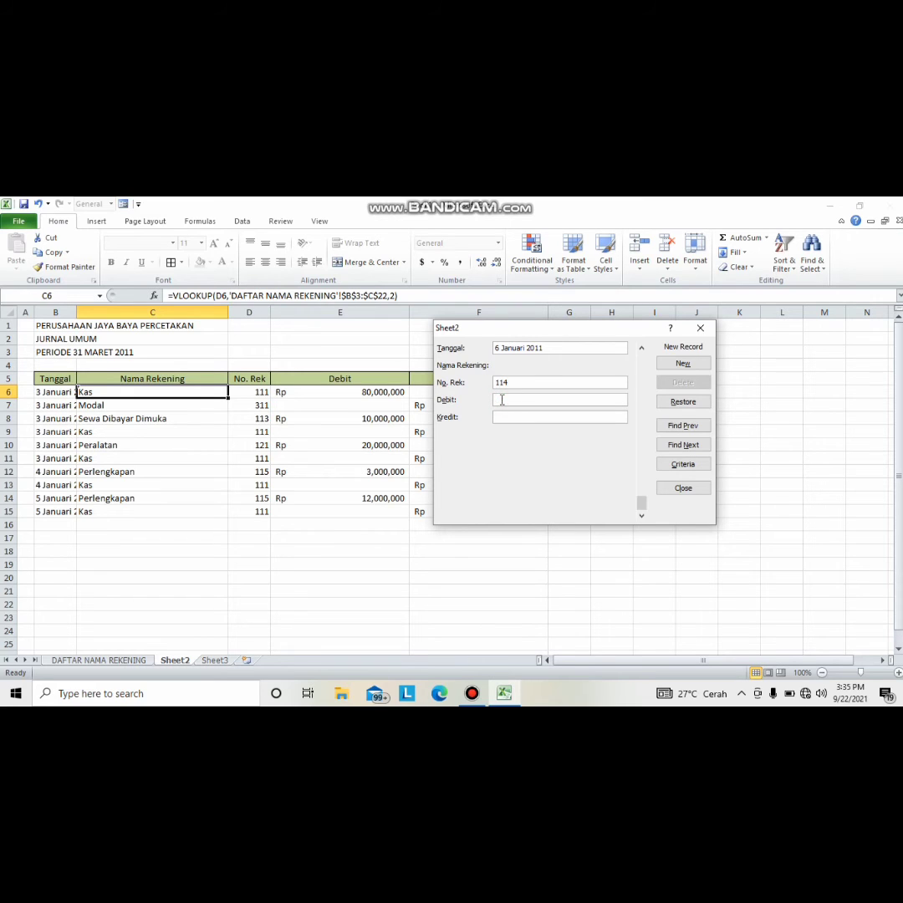
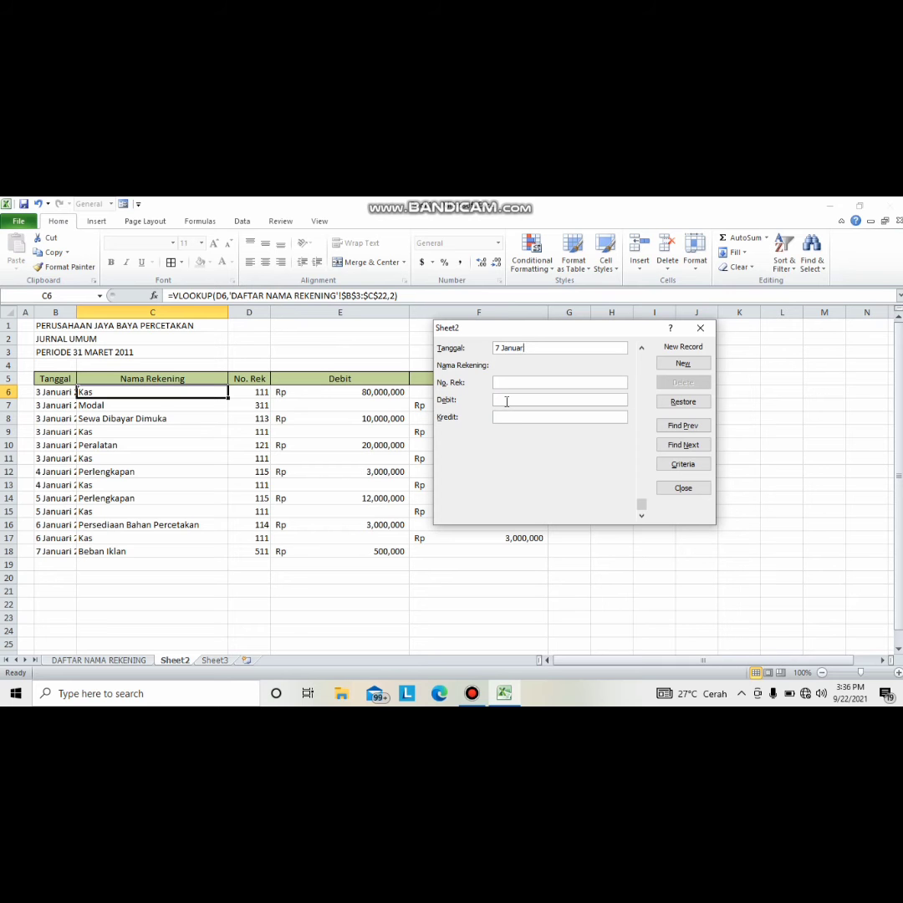
- Add a form record with Tanggal 7 Januari 2011, No. Rek 111 and Kredit 500000
text(i 2011)
click(502, 416)
text(500000)
key(Return)
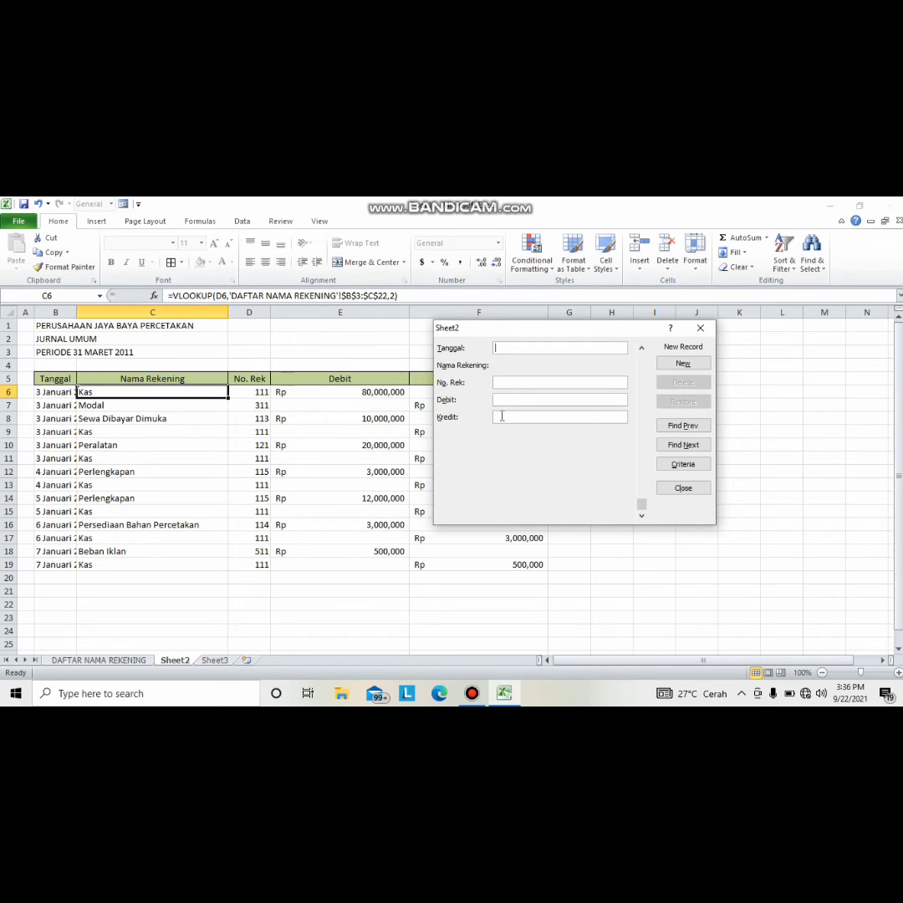
- Add a form record with Tanggal 8 Januari 2011, No. Rek 111 and Debit 2000000
text(8 Januar)
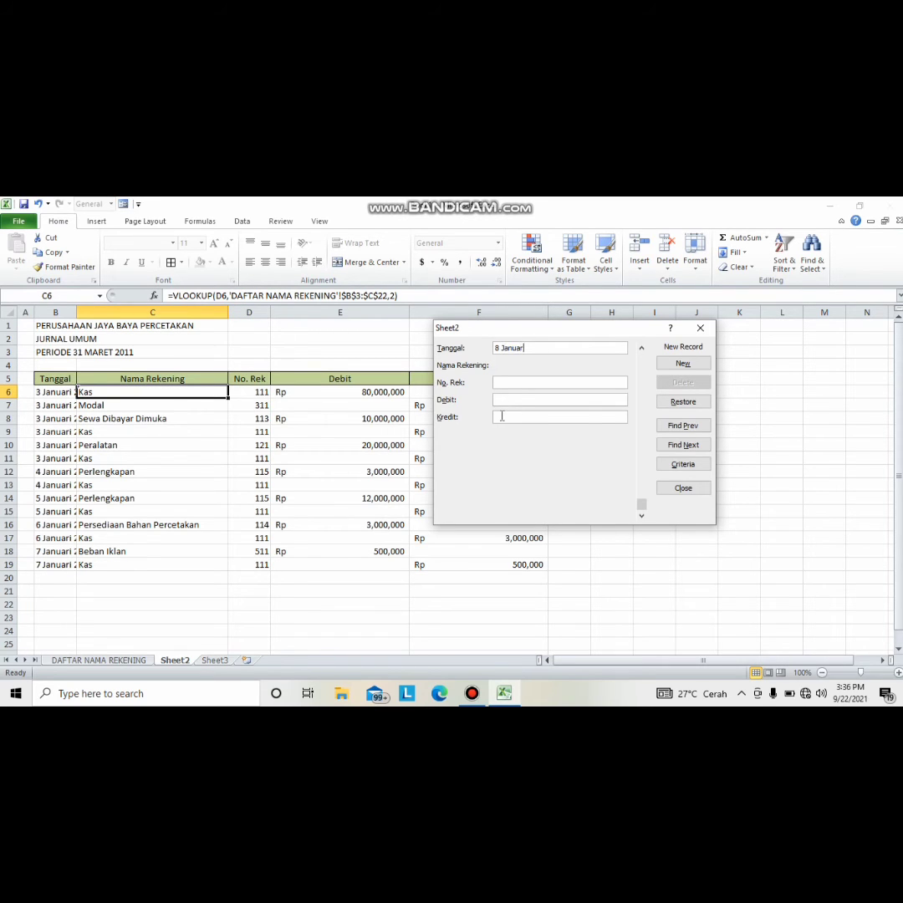
text(i 2011)
click(501, 382)
text(111)
click(500, 400)
text(2000000)
key(Return)
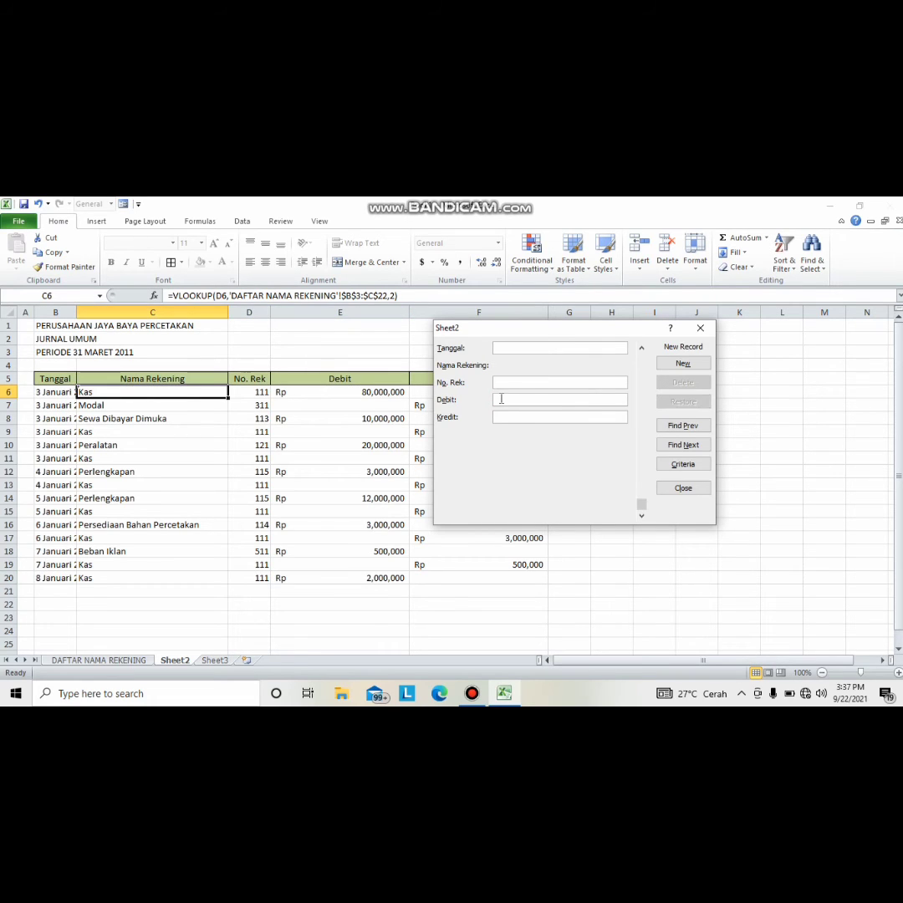
- Add a form record with Tanggal 8 Januari 2011, No. Rek 212 and Kredit 2000000
text(8 Janua)
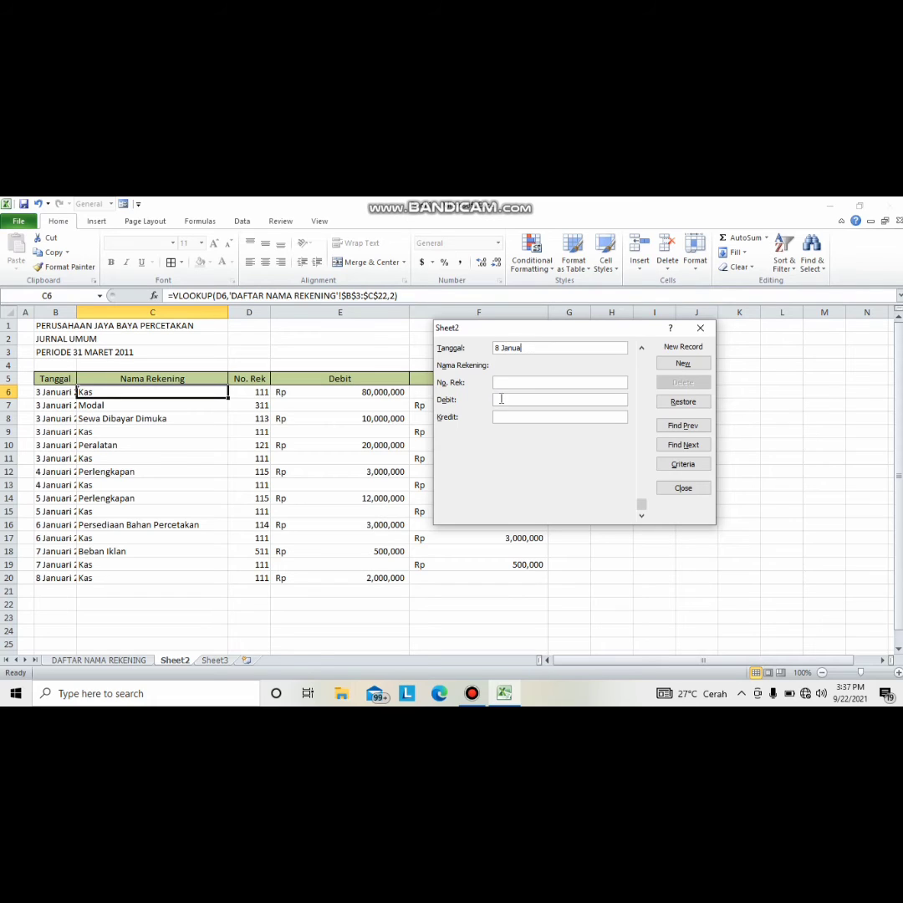
text(ri 2011)
click(497, 382)
text(212)
click(513, 416)
text(2000000)
key(Return)
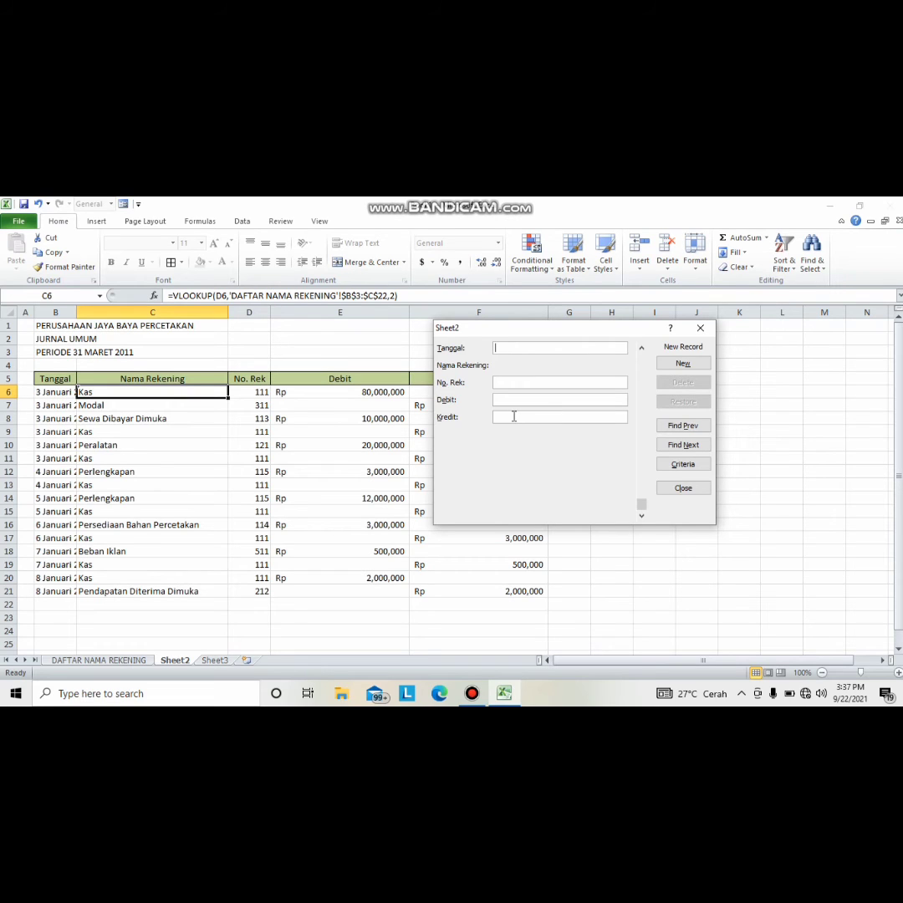
- Add a form record with Tanggal 8 Januari 2011, No. Rek 111 and Debit 800000
text(8)
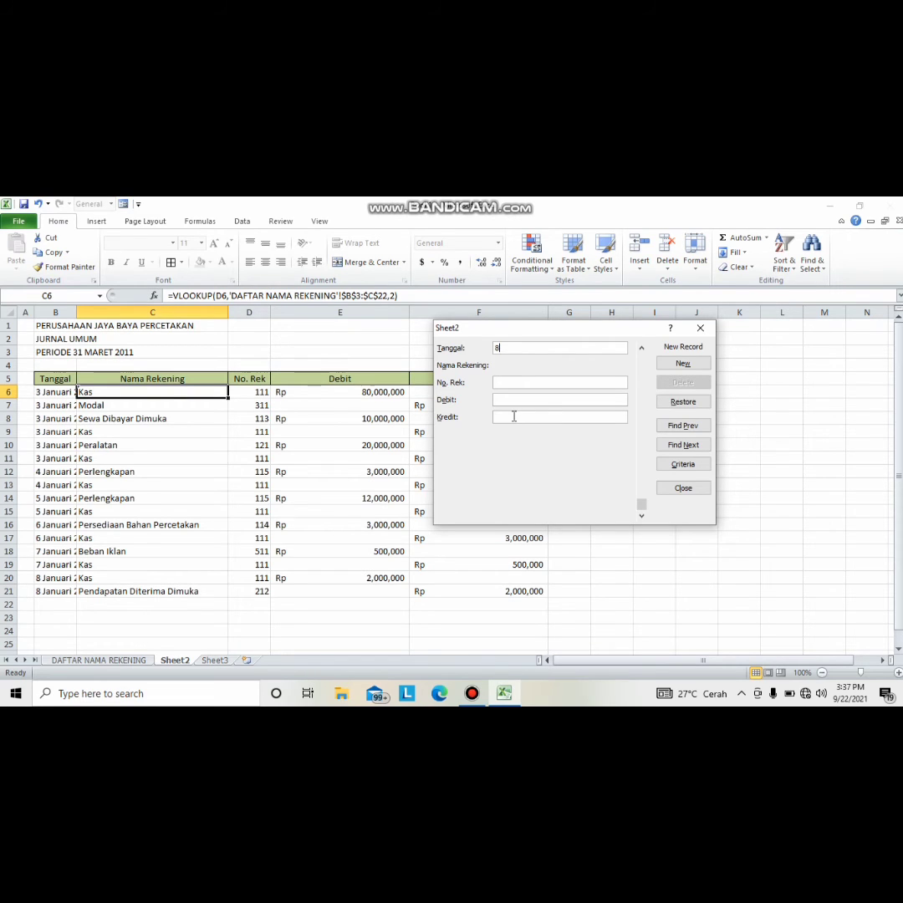
text( Januari 201111)
click(504, 382)
text(111)
click(502, 400)
text(800)
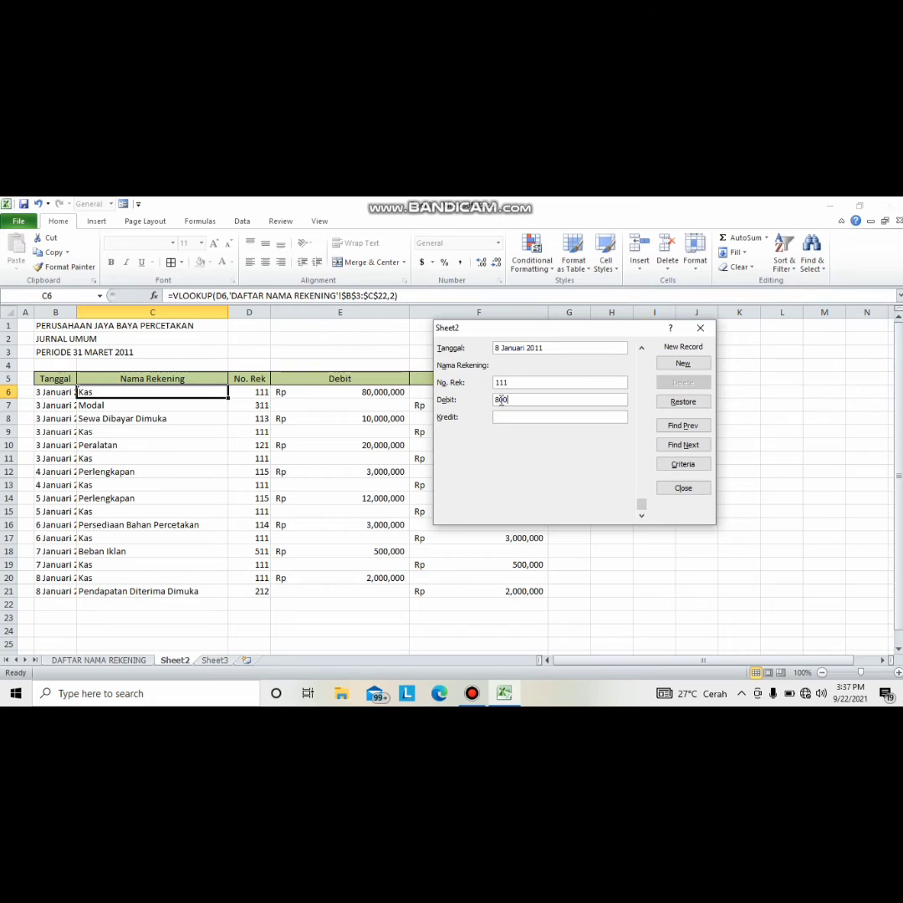
text(,000)
key(Return)
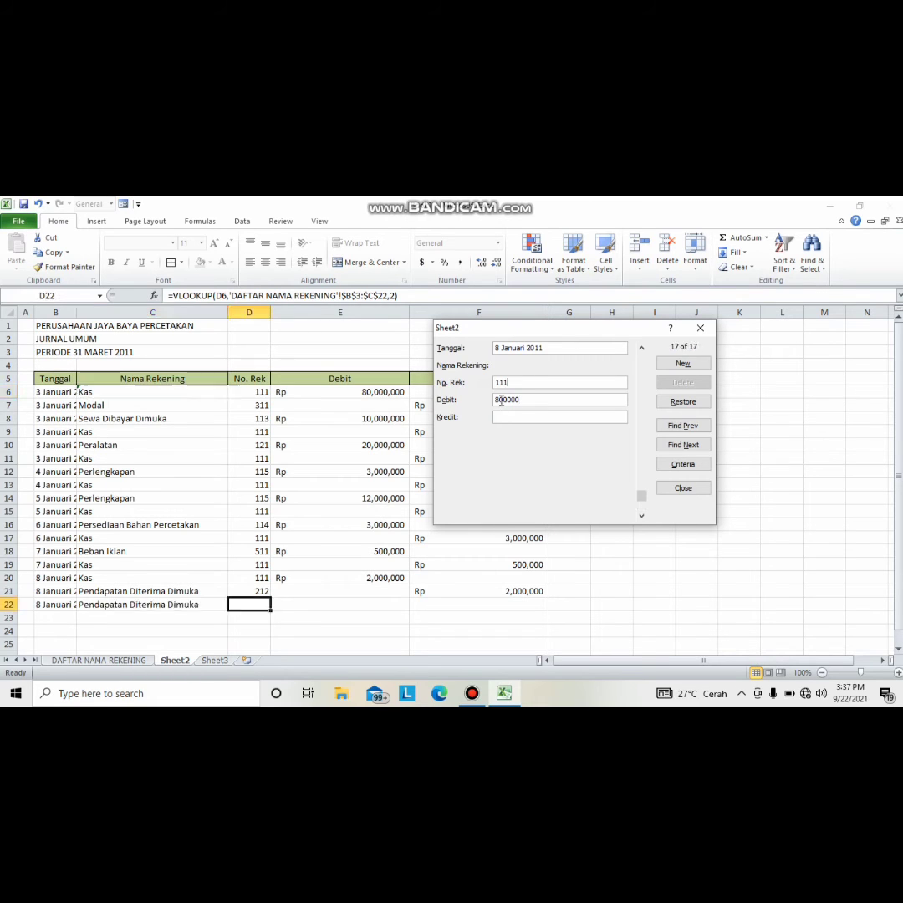
- Add a form record with Tanggal 8 Januari 2011, No. Rek 412 and Kredit 800000, dismissing the advertising pop-up
text(8 Januari)
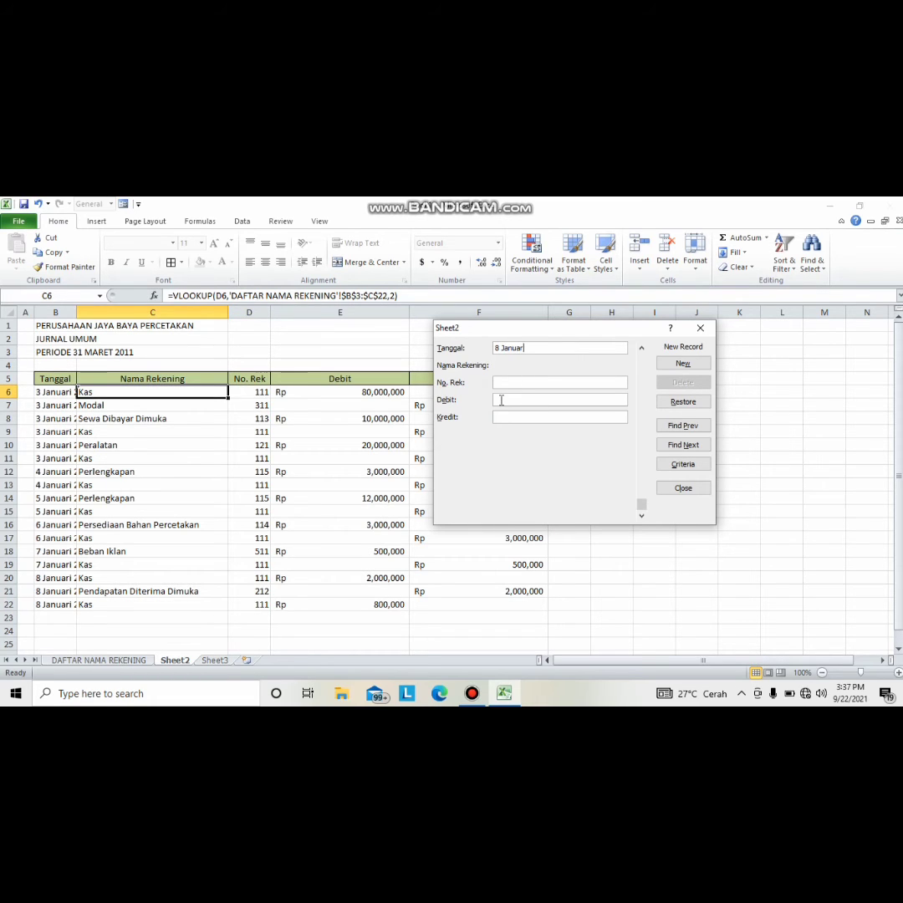
text( 2011)
click(501, 383)
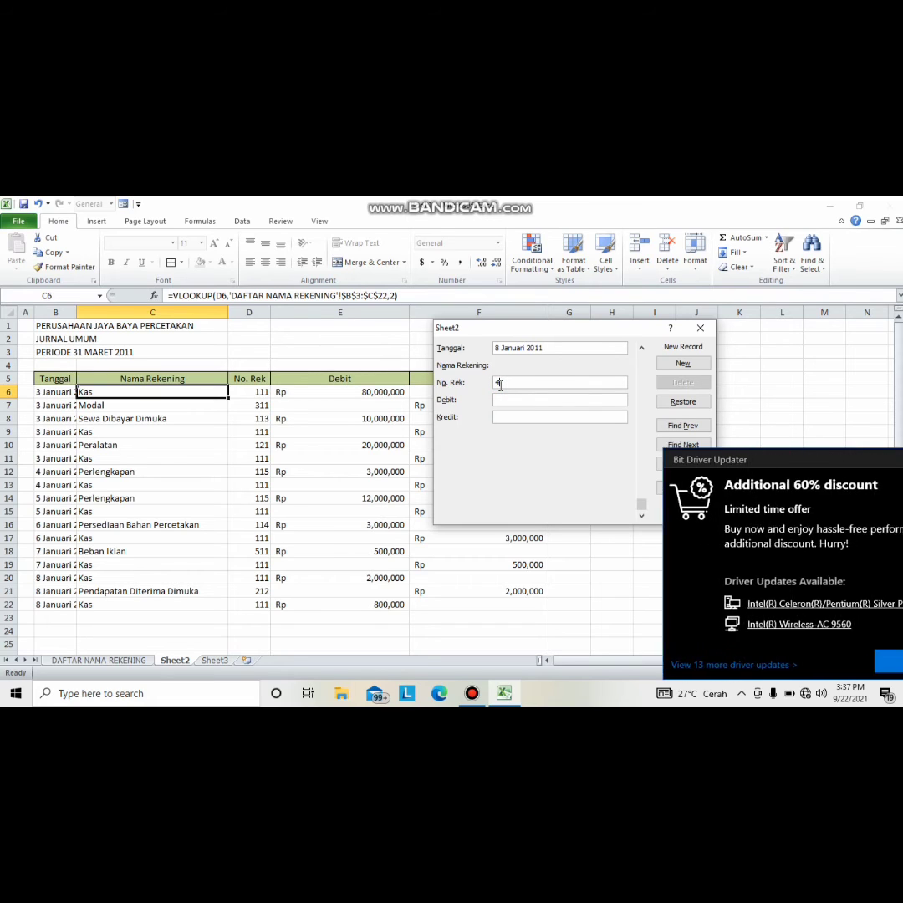
text(412)
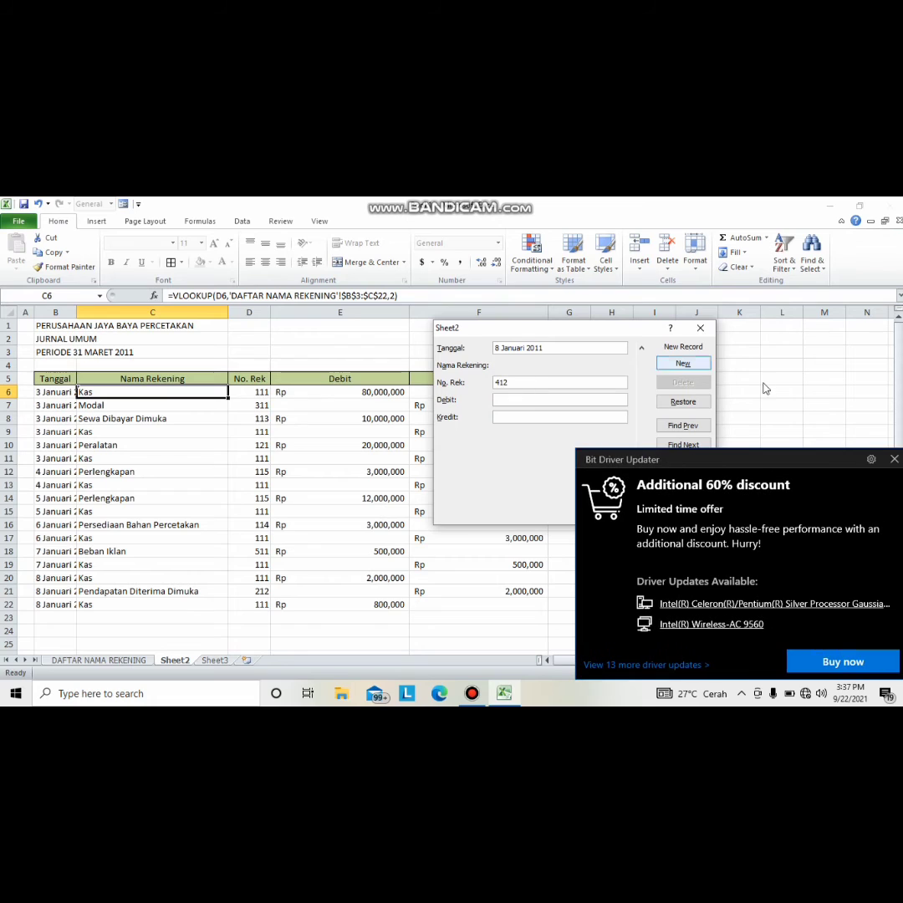
click(894, 459)
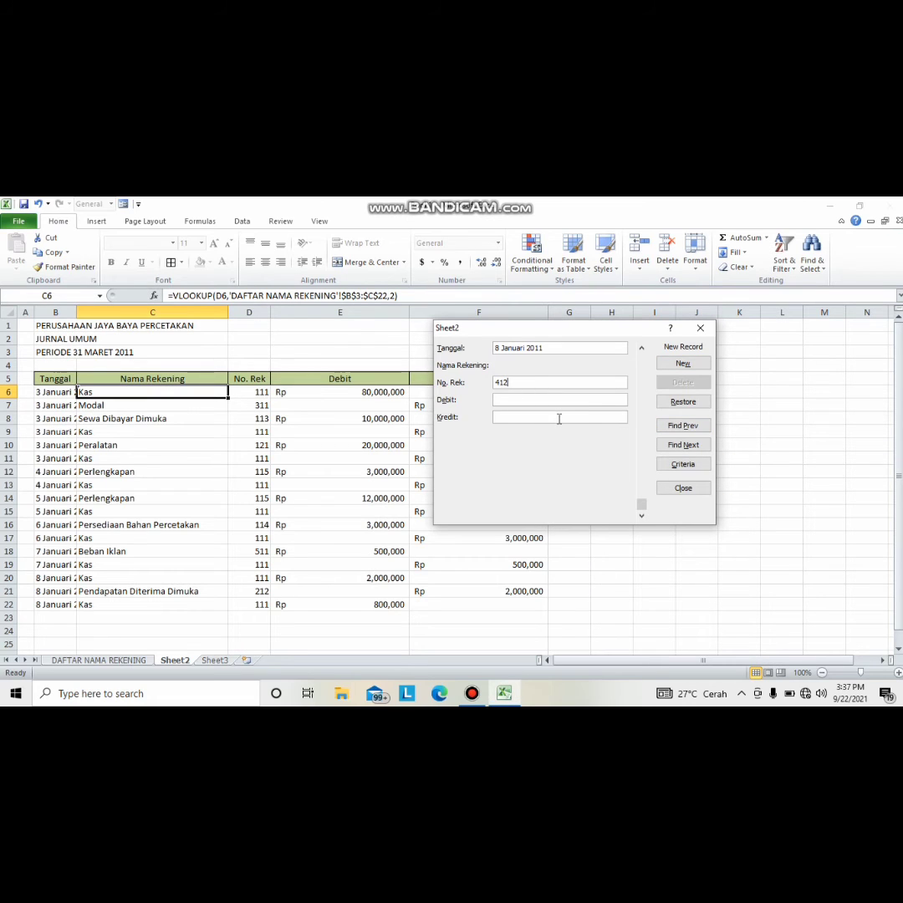
click(558, 418)
text(800000)
key(Return)
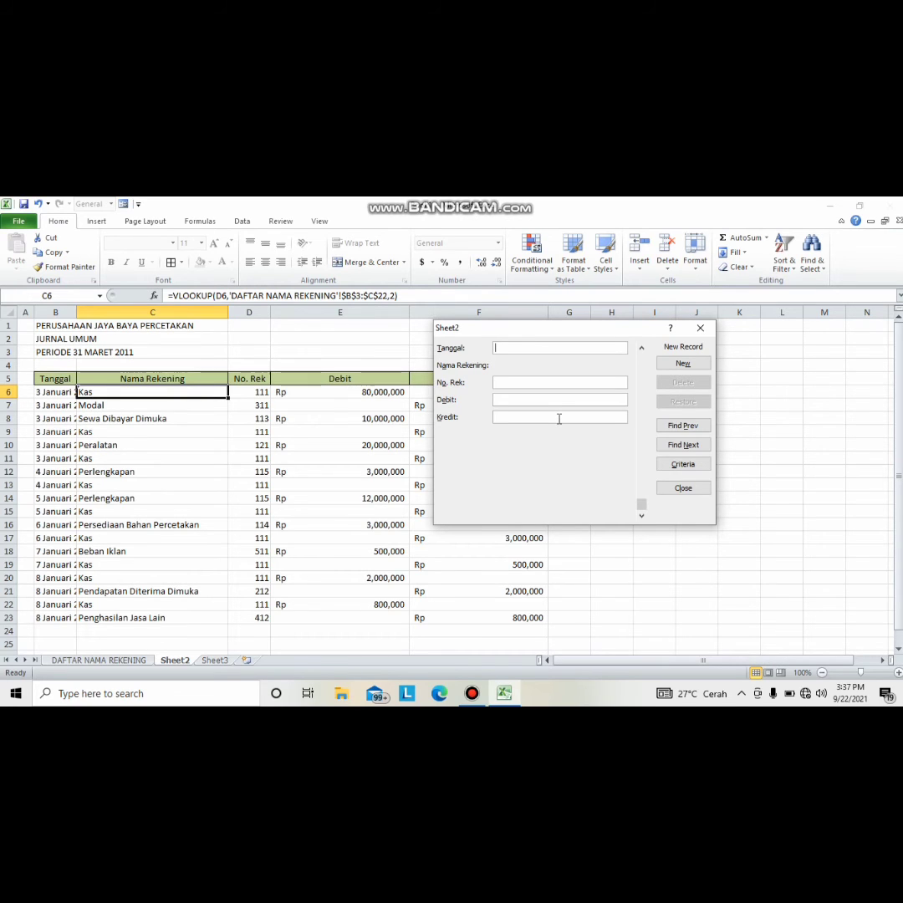
- Add a form record with Tanggal 10 Januari 2011, No. Rek 115 and Debit 3500000
text(1)
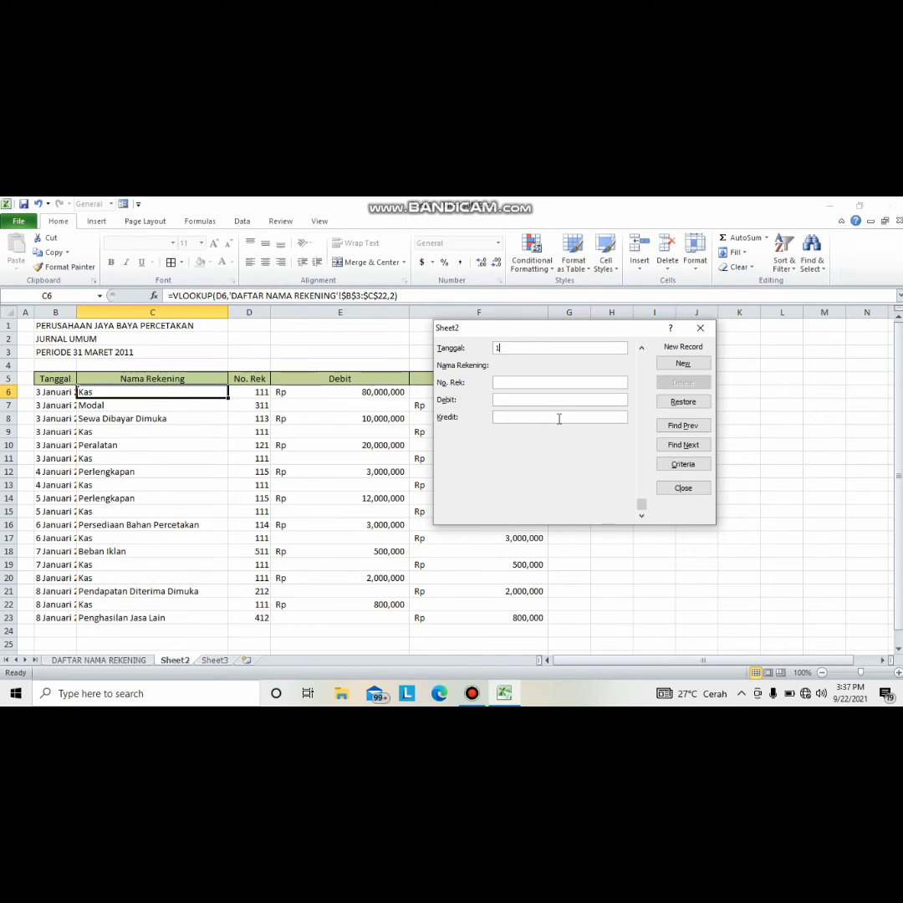
text(9 Januari 2011)
click(539, 386)
text(115)
click(525, 400)
text(3500000)
key(Return)
- Add a form record with Tanggal 10 Januari 2011, No. Rek 111 and Kredit 3000000
text(1)
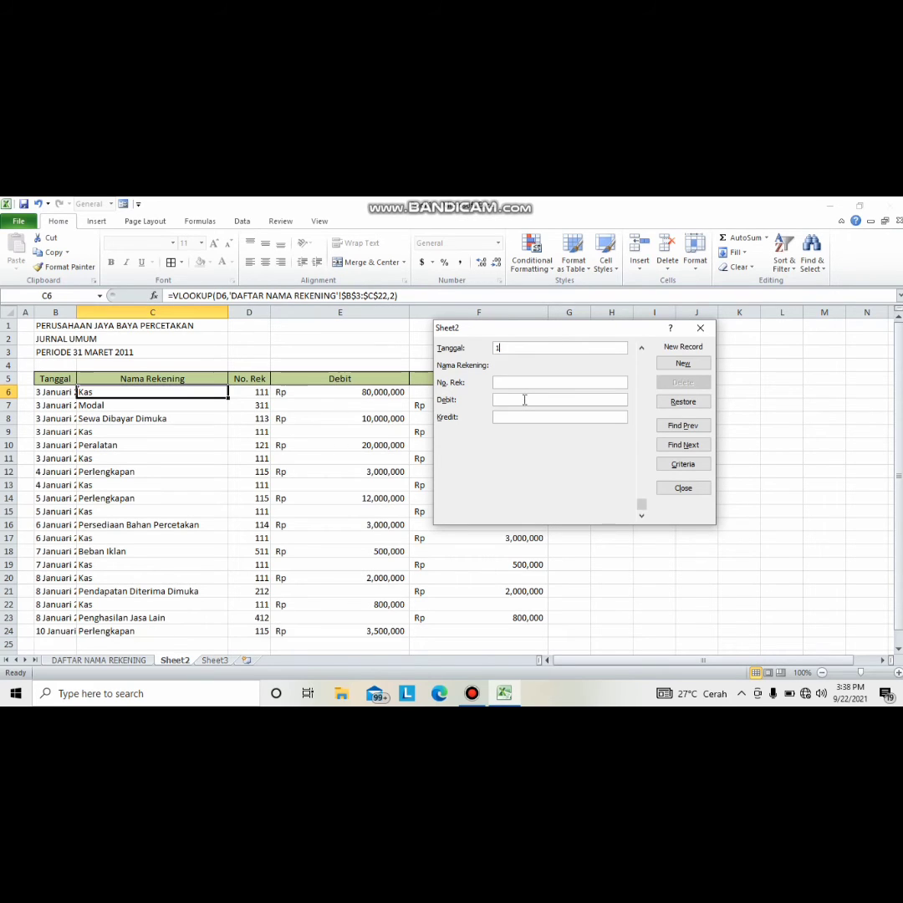
text(0 Januari 2011)
click(510, 382)
text(111)
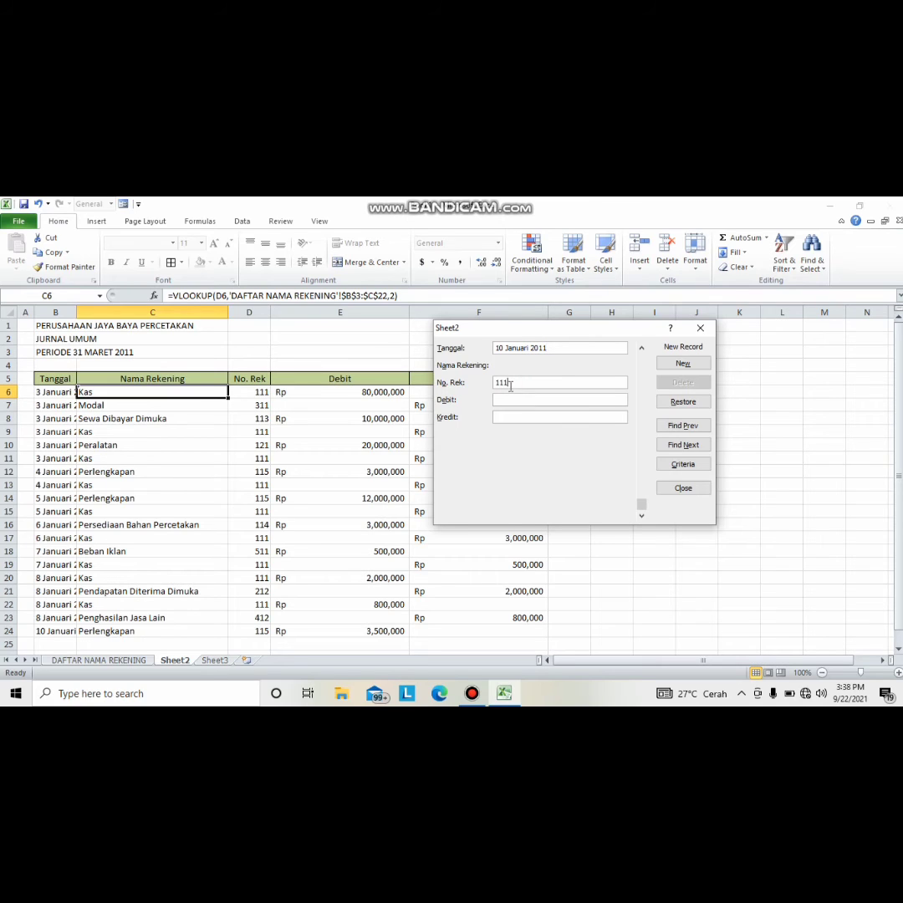
click(508, 415)
text(3000000)
key(Return)
- Add a form record with Tanggal 10 Januari 2011, No. Rek 211 and Kredit 500000
text(10 Ja)
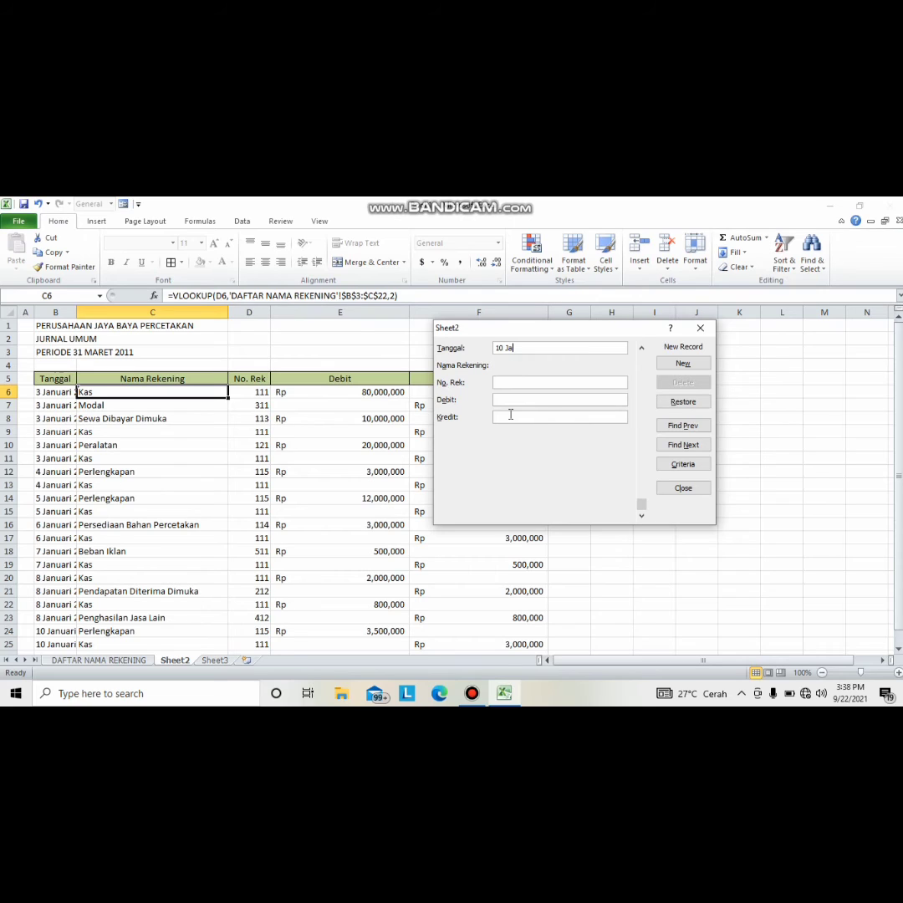
text(nuari 2011)
click(505, 387)
text(211)
click(504, 383)
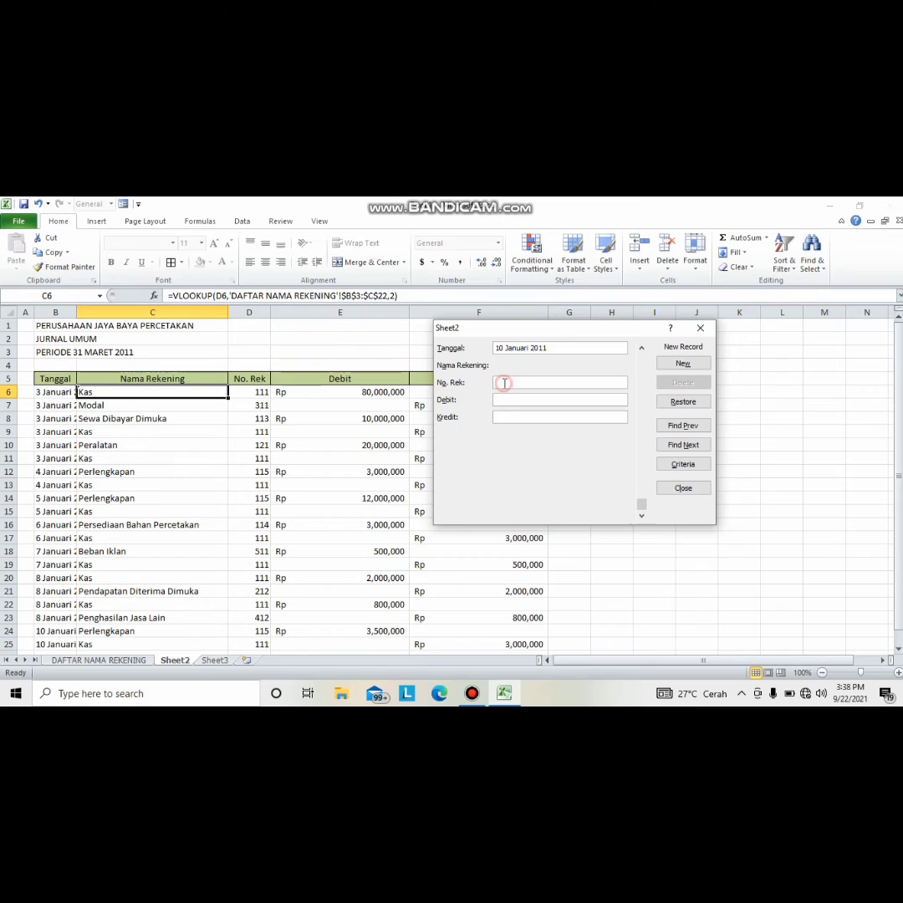
text(211)
click(502, 416)
text(500000)
key(Return)
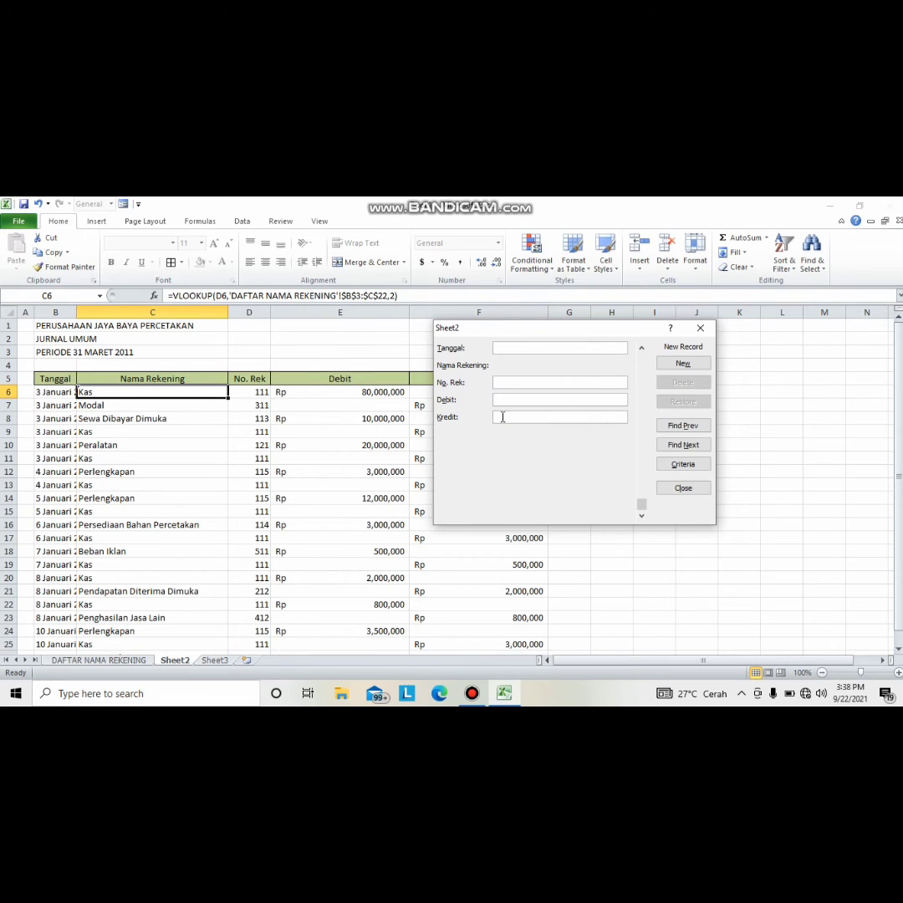
- Add a form record with Tanggal 11 Januari 2011, No. Rek 111 and Debit 3000000
text(11 Januari 2011)
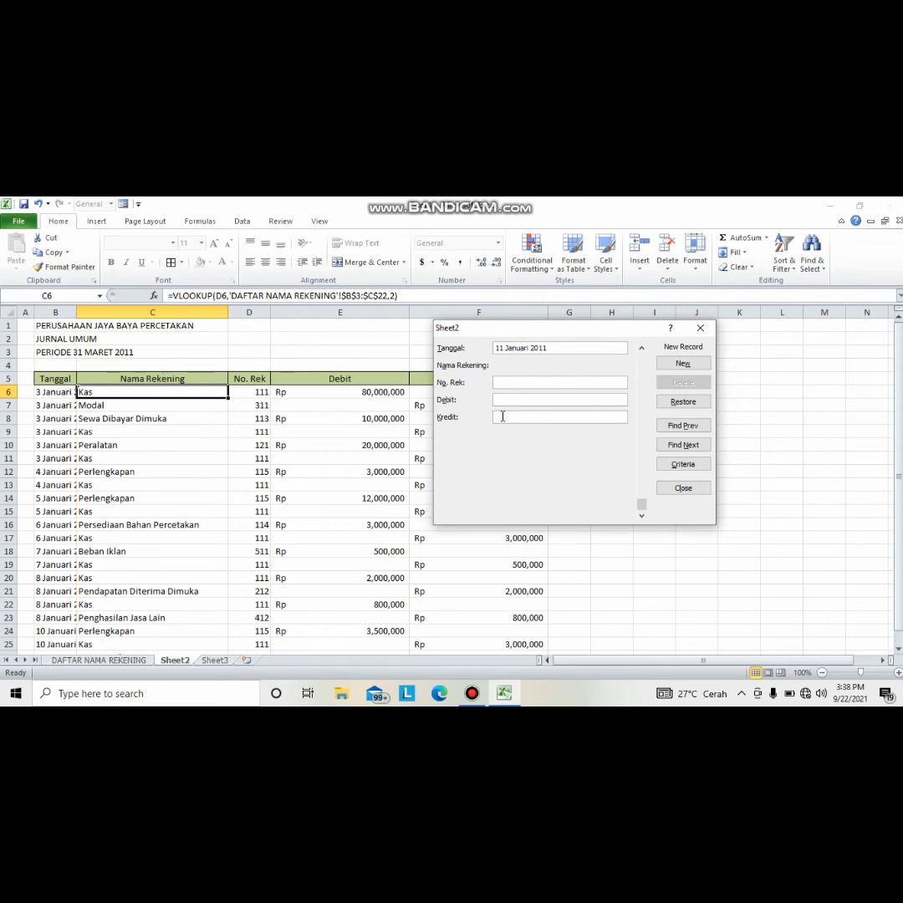
click(502, 383)
text(111)
click(500, 399)
text(3000000)
key(Return)
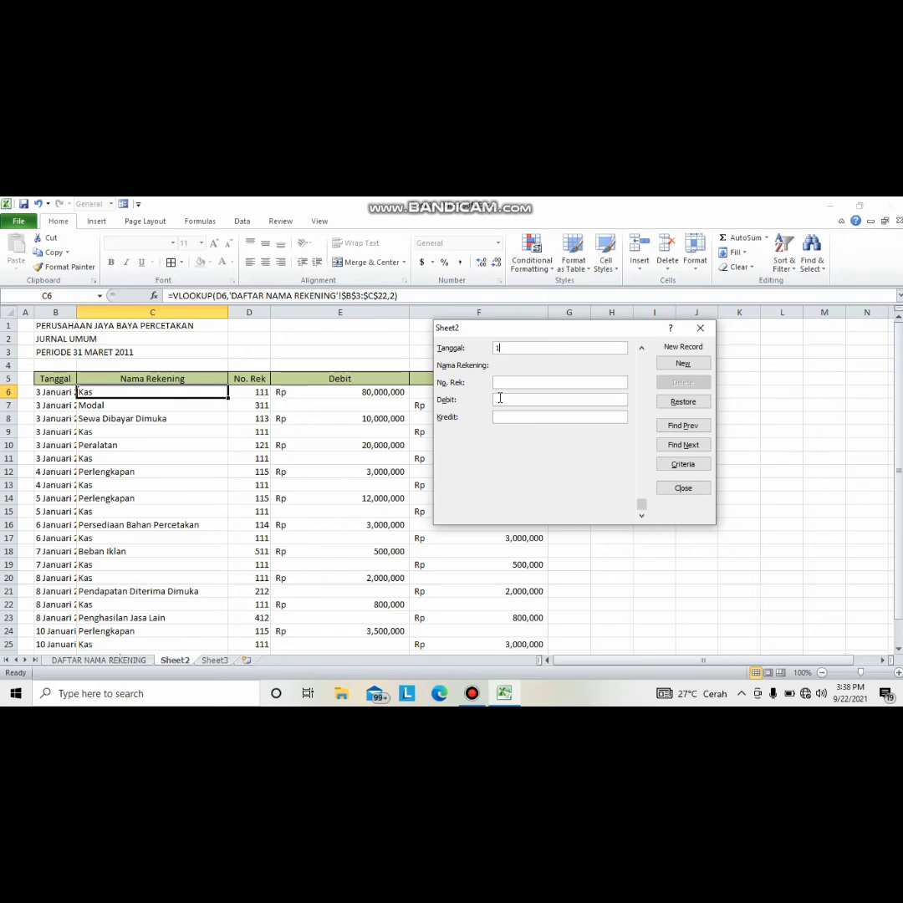
- Add a form record with Tanggal 11 Januari 2011, No. Rek 212 and Kredit 2000000
text(11 Januari 2011)
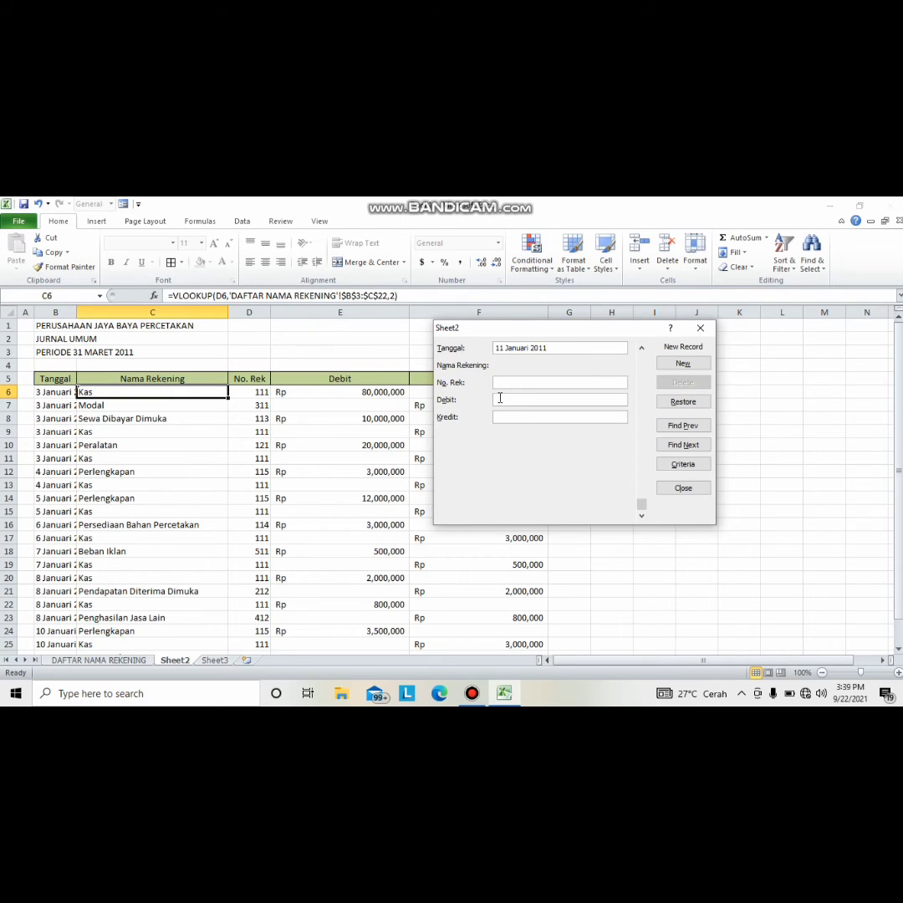
click(497, 383)
text(212)
click(497, 400)
text(2000000)
key(Return)
- Add a form record with Tanggal 11 Januari 2011, No. Rek 411 and Kredit 1000000
text(11 Jan)
click(501, 382)
text(411)
click(502, 417)
text(1000000)
key(Return)
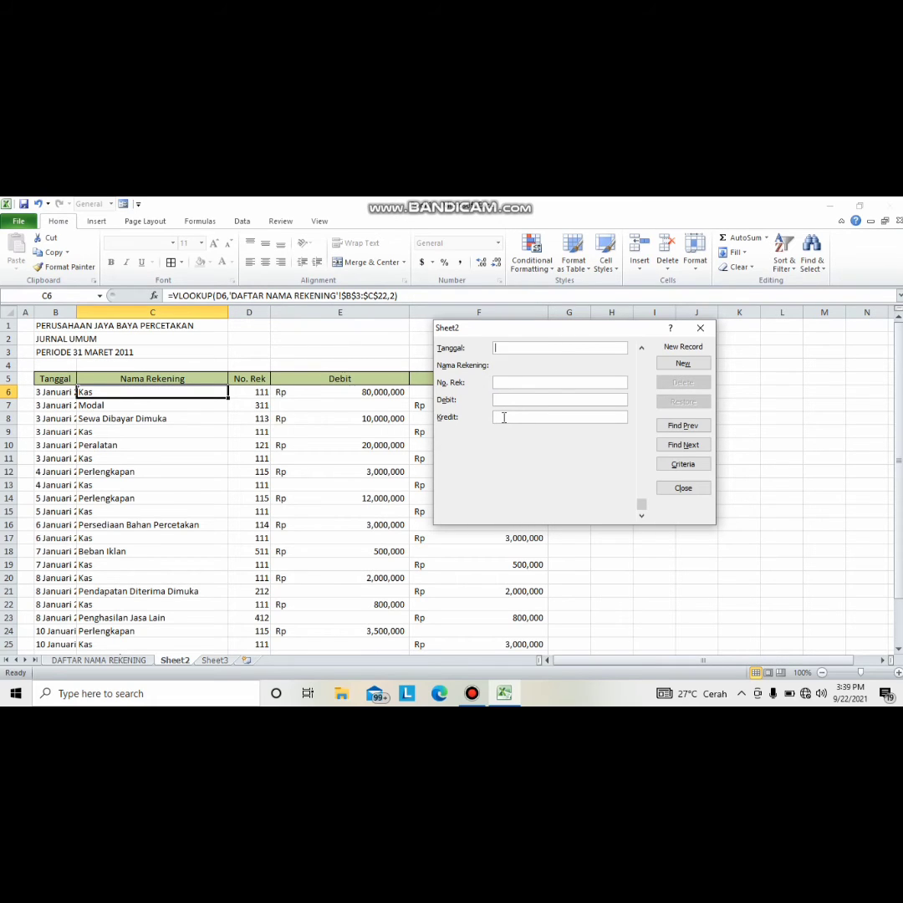
- Add a form record with Tanggal 12 Januari 2011, No. Rek 512 and Debit 1500000
text(12 Januari)
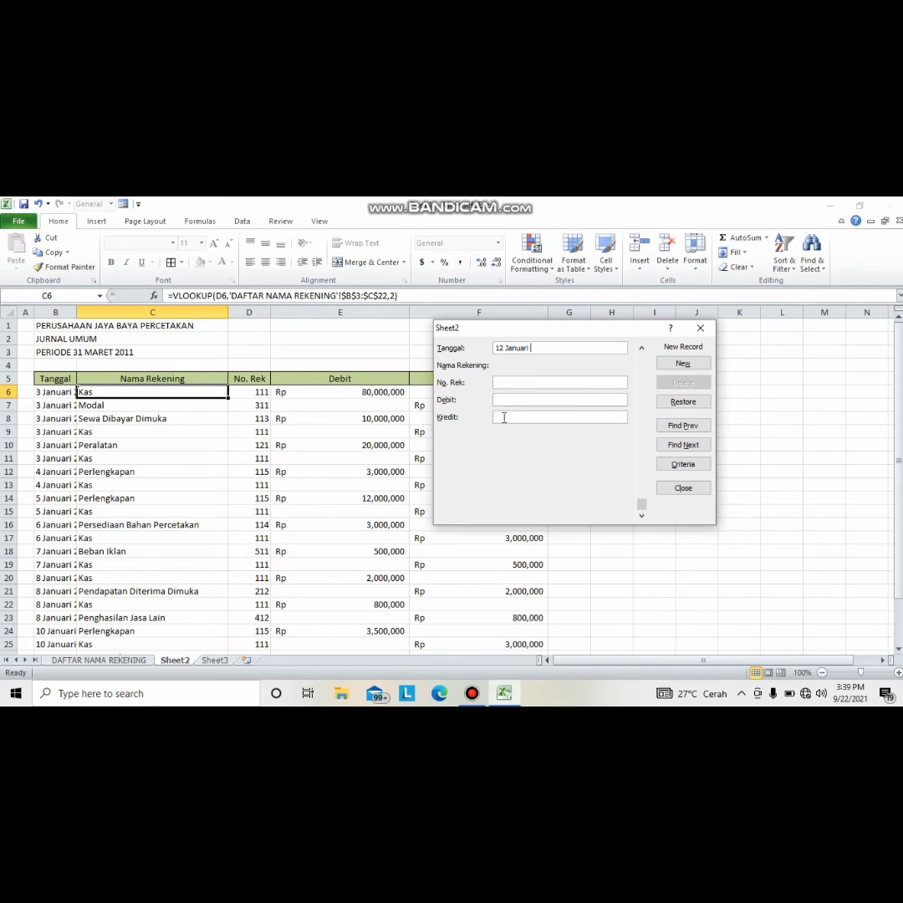
text( 2011)
click(503, 383)
text(512)
click(503, 399)
text(1500000)
key(Return)
- Add a form record with Tanggal 12 Januari 2011, No. Rek 111 and the matching Kredit amount
text(12 Januari 2011)
click(499, 382)
text(111)
click(499, 416)
text(15000)
key(Return)
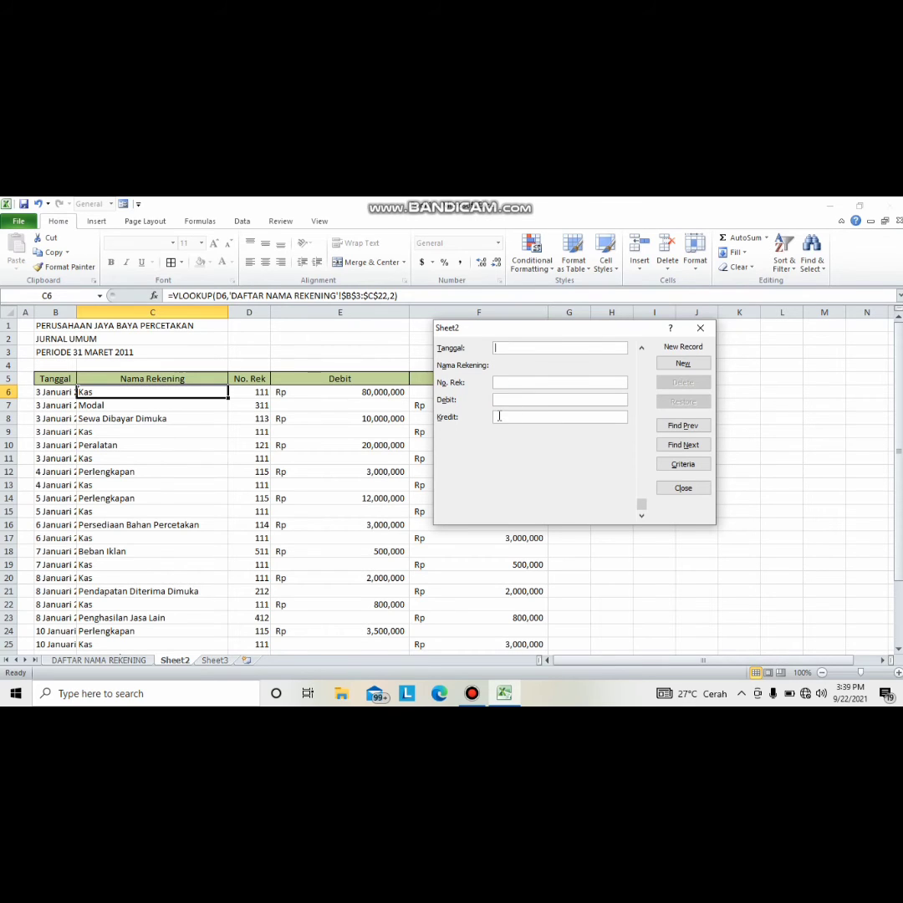
- Add a form record with Tanggal 13 Januari 2011, No. Rek 111 and Debit 1000000
text(3 )
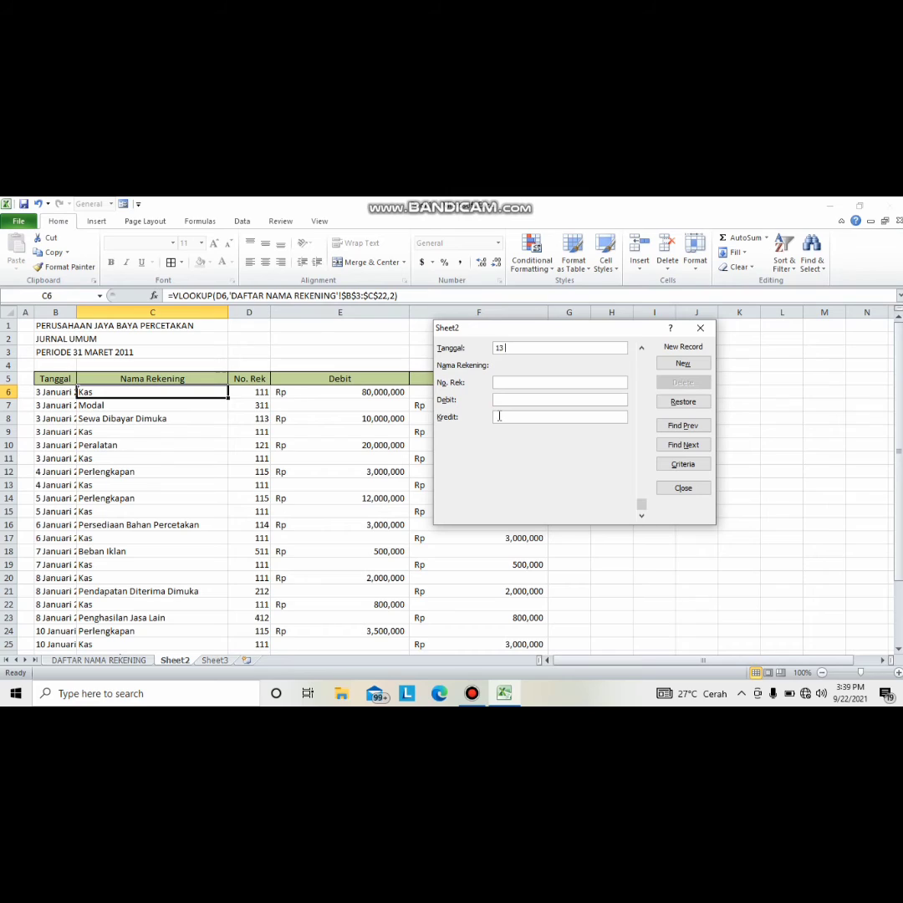
text(Januari 2011)
click(500, 382)
text(111)
click(500, 399)
text(1000000)
key(Return)
- Add a form record with Tanggal 13 Januari 2011, No. Rek 412 and the matching Kredit amount
text(13 Januari 2011)
click(501, 382)
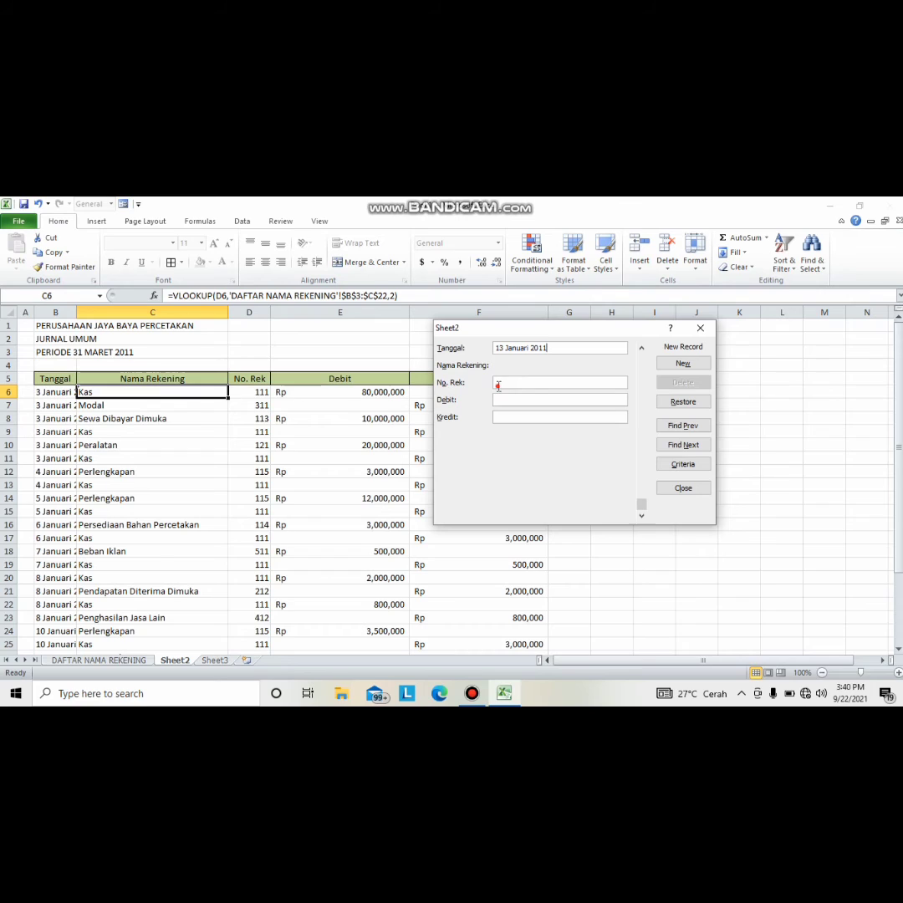
text(412)
click(498, 415)
text(100000)
key(Return)
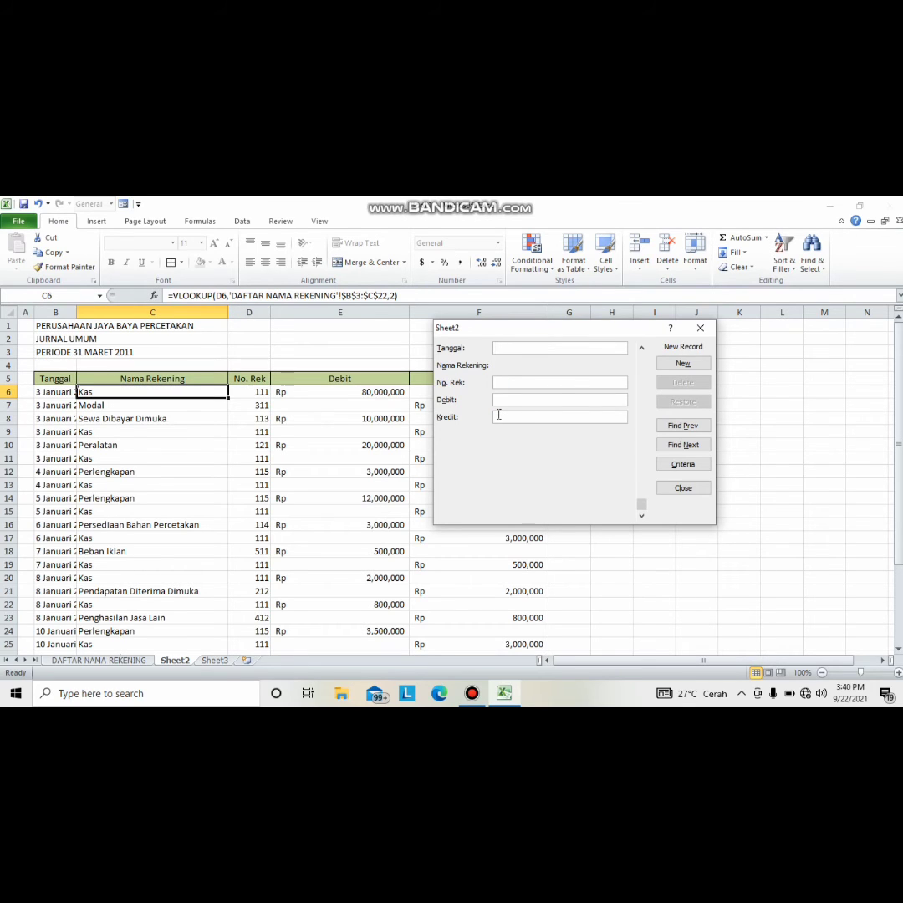
- Add a form record with Tanggal 14 Januari 2011, No. Rek 513 and Debit 200000
text(14 Januar)
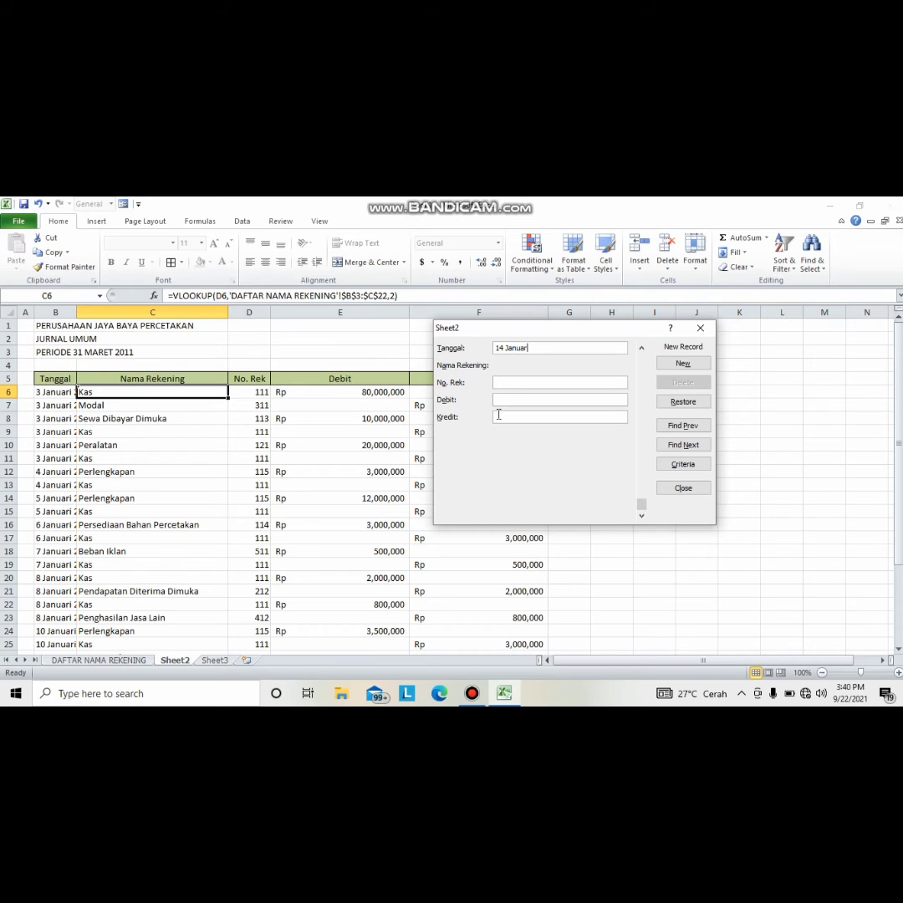
text(i 2011)
click(502, 382)
text(513)
click(517, 400)
text(200000)
key(Return)
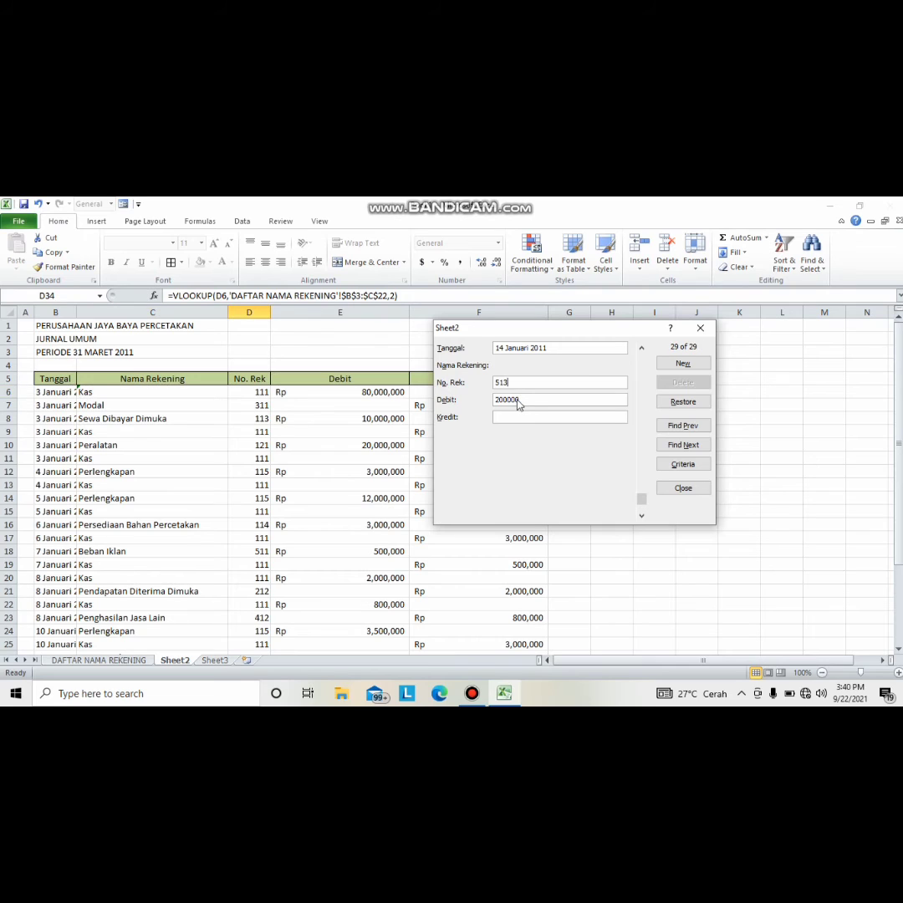
- Add a form record with Tanggal 14 Januari 2011, No. Rek 111 and Kredit 200000
text(14 Ja)
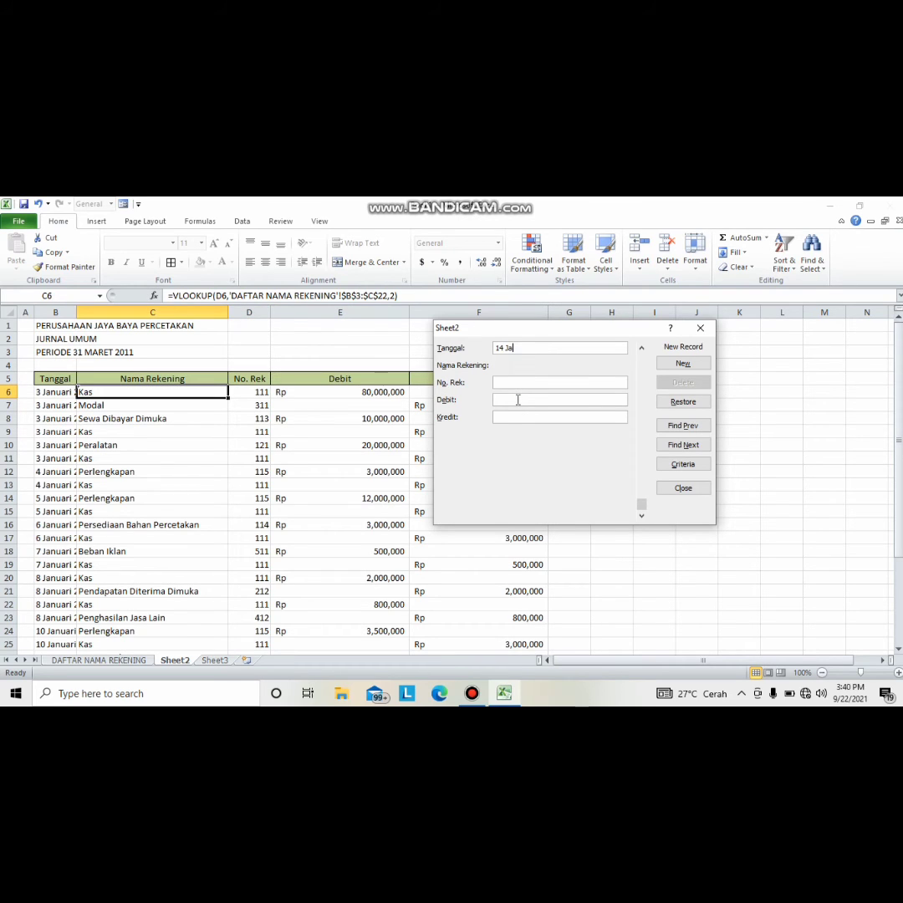
text(nuari 2011)
click(511, 381)
text(111)
click(502, 417)
text(200000)
key(Return)
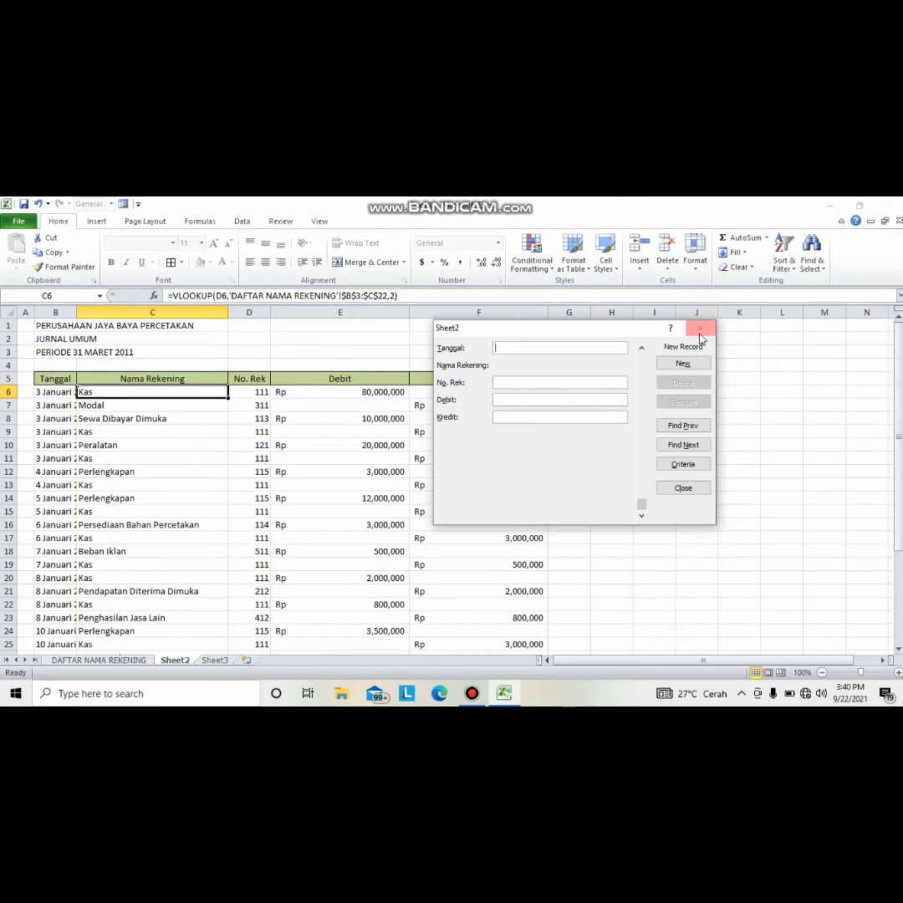
- Add a form record with Tanggal 15 Januari 2011, No. Rek 111 and Debit 2000000
click(511, 205)
click(751, 544)
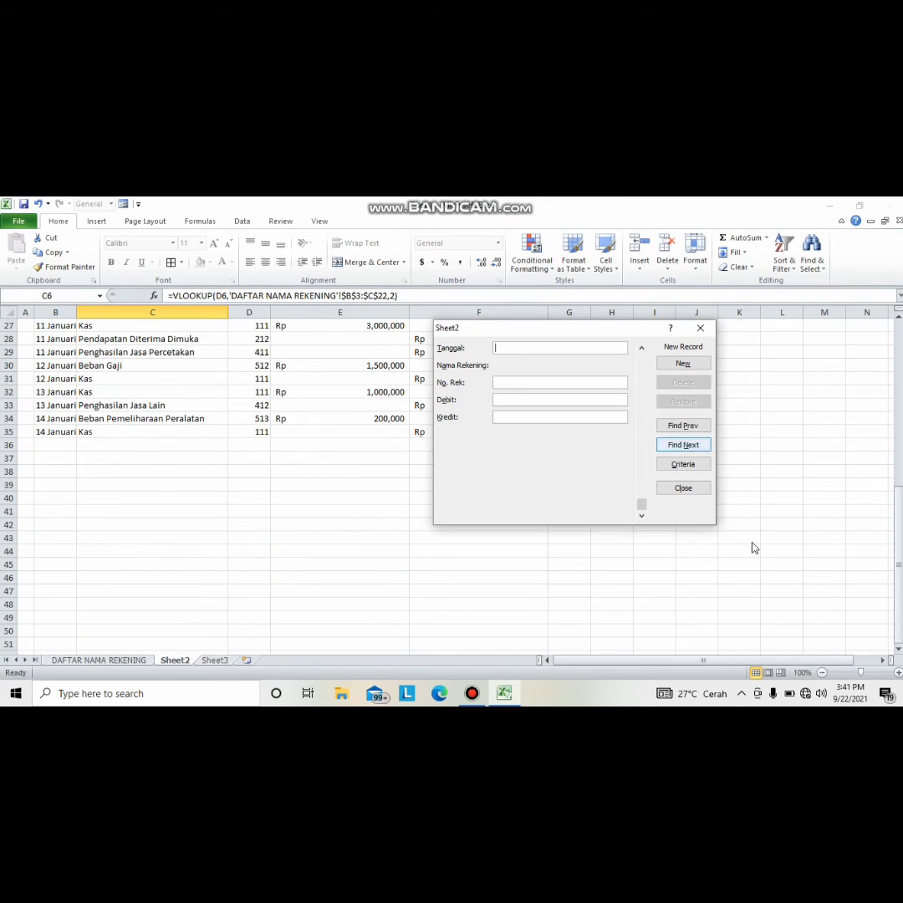
text(15 )
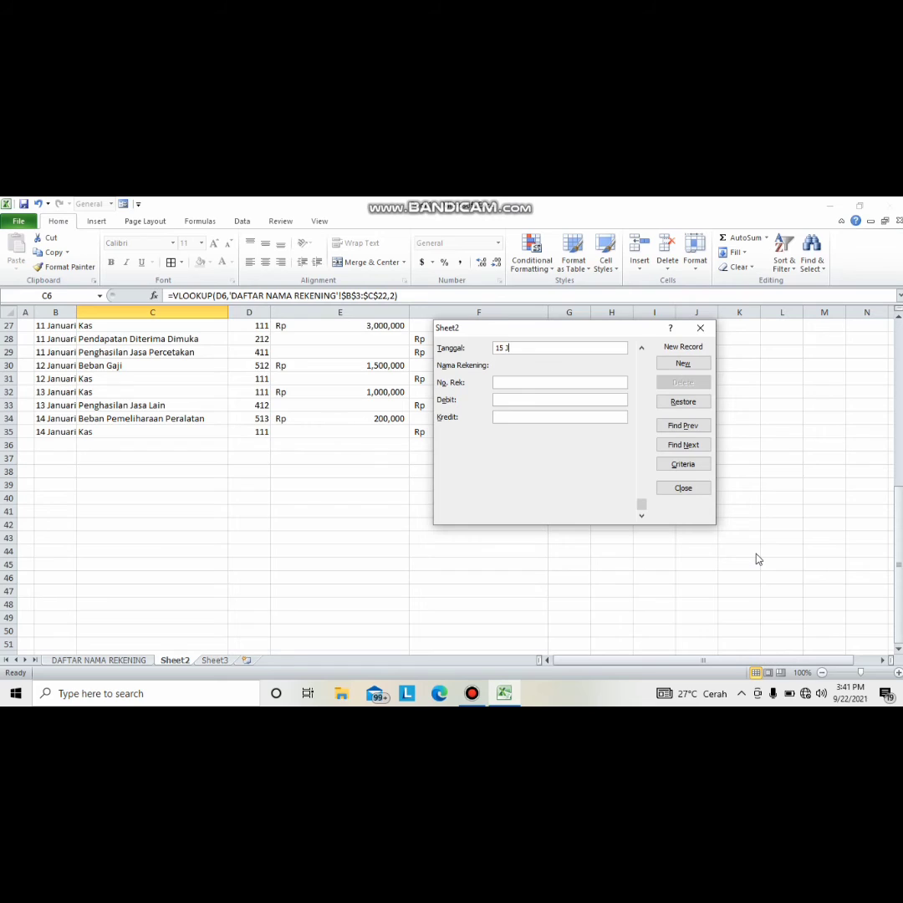
text(Januari 2011)
click(578, 382)
text(111)
click(573, 399)
text(2000000)
key(Return)
- Add a form record with Tanggal 15 Januari 2011, No. Rek 112 and Debit 2000000
text(15)
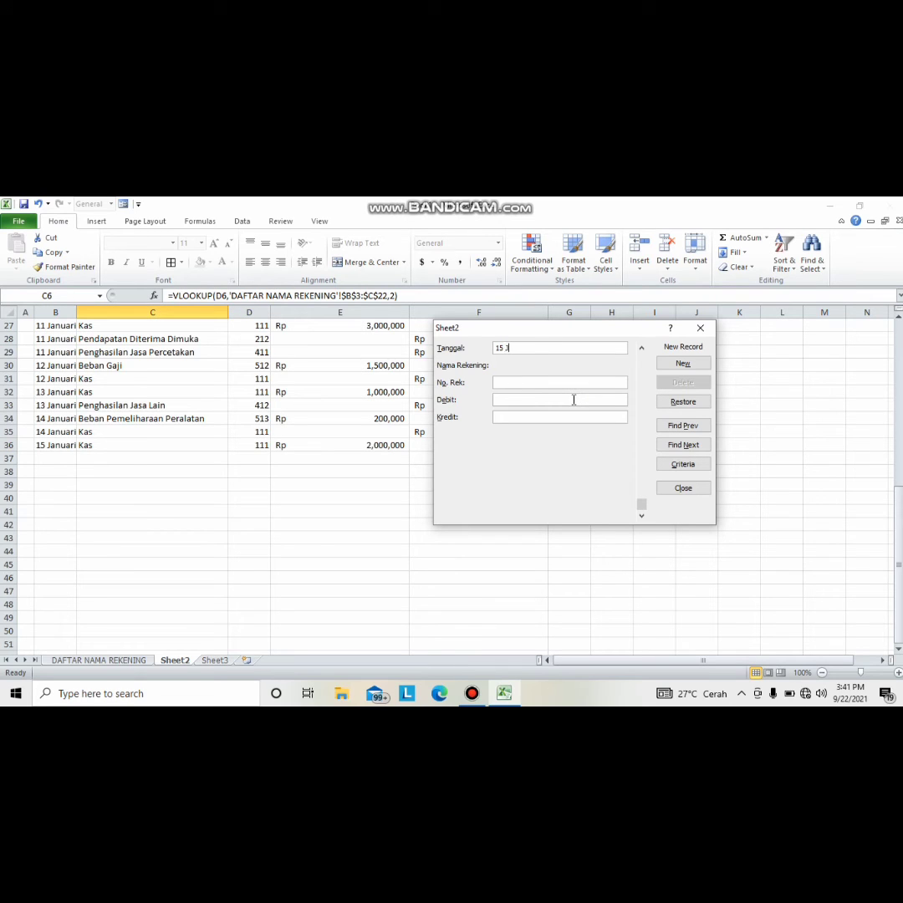
text( Januari 2011)
click(559, 384)
text(112)
click(548, 399)
text(2000000)
key(Return)
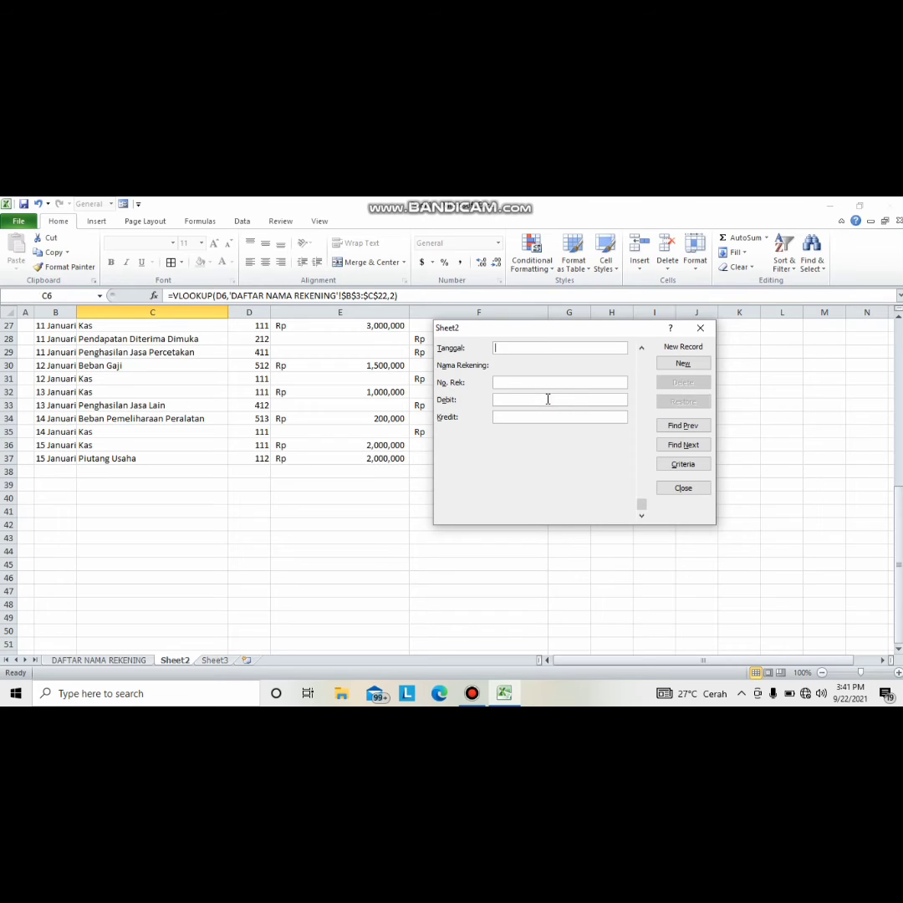
- Add a form record with Tanggal 15 Januari 2011, No. Rek 411 and Kredit 4000000
text(15 Januari)
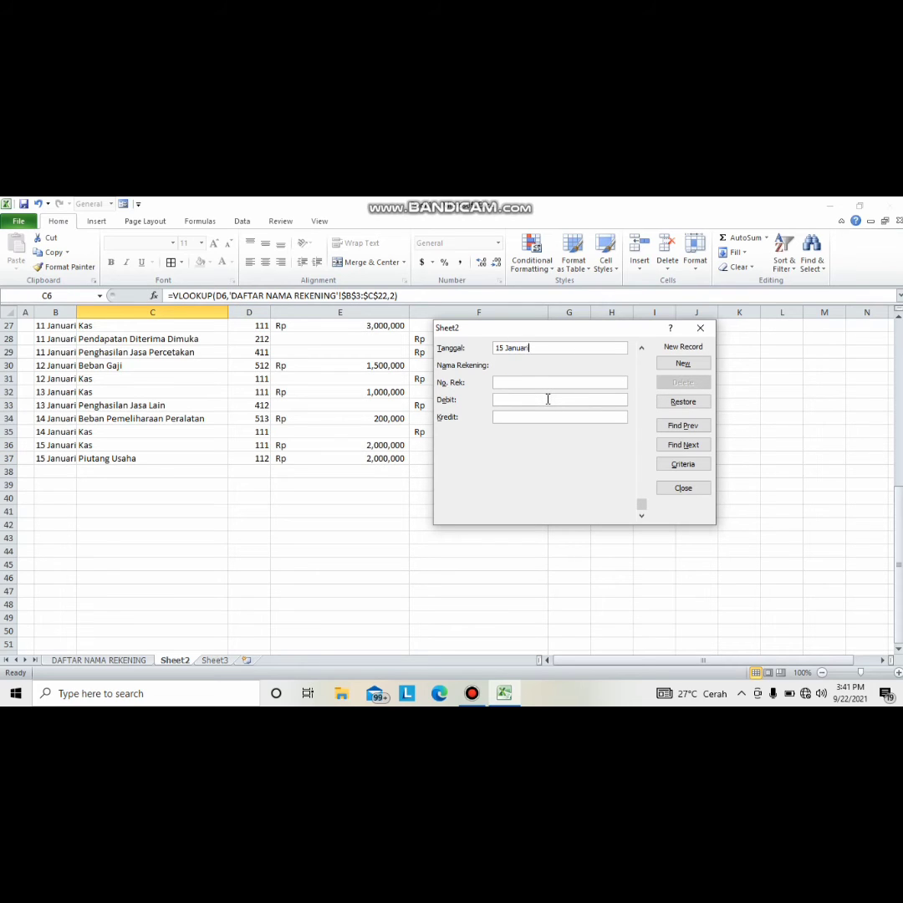
text( 2011)
click(539, 383)
text(411)
click(517, 417)
text(4000000)
key(Return)
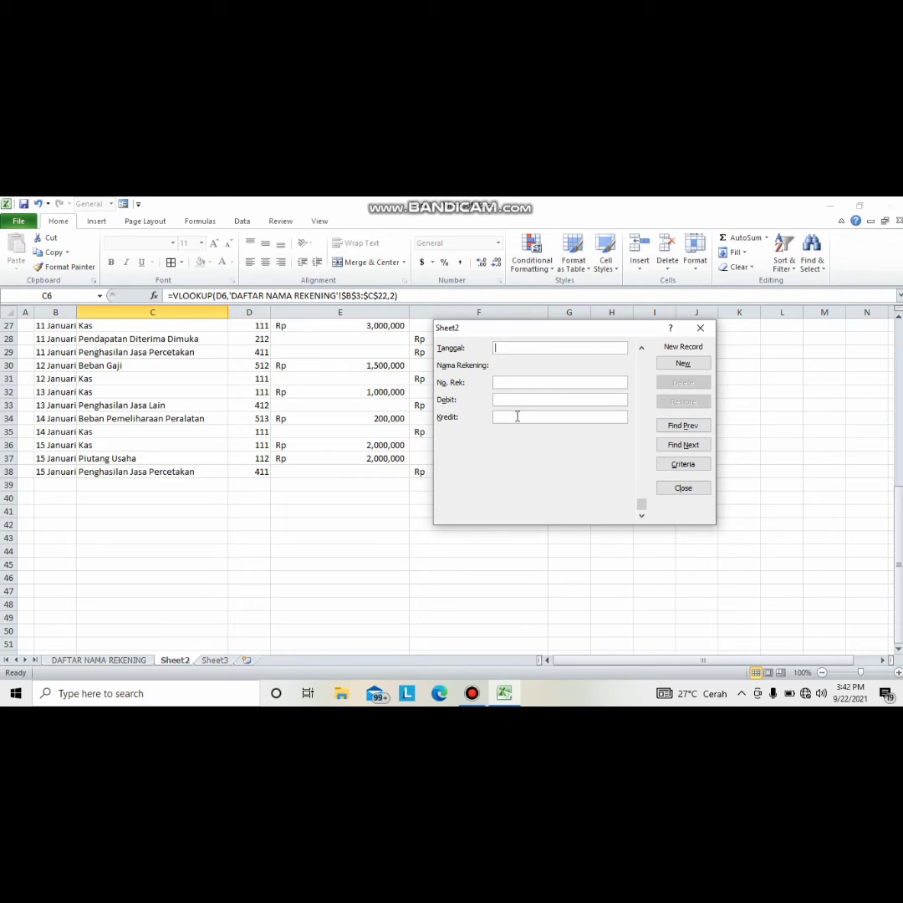
- Add a form record with Tanggal 15 Januari 2011, No. Rek 111 and Debit 1000000
text(15 Januar)
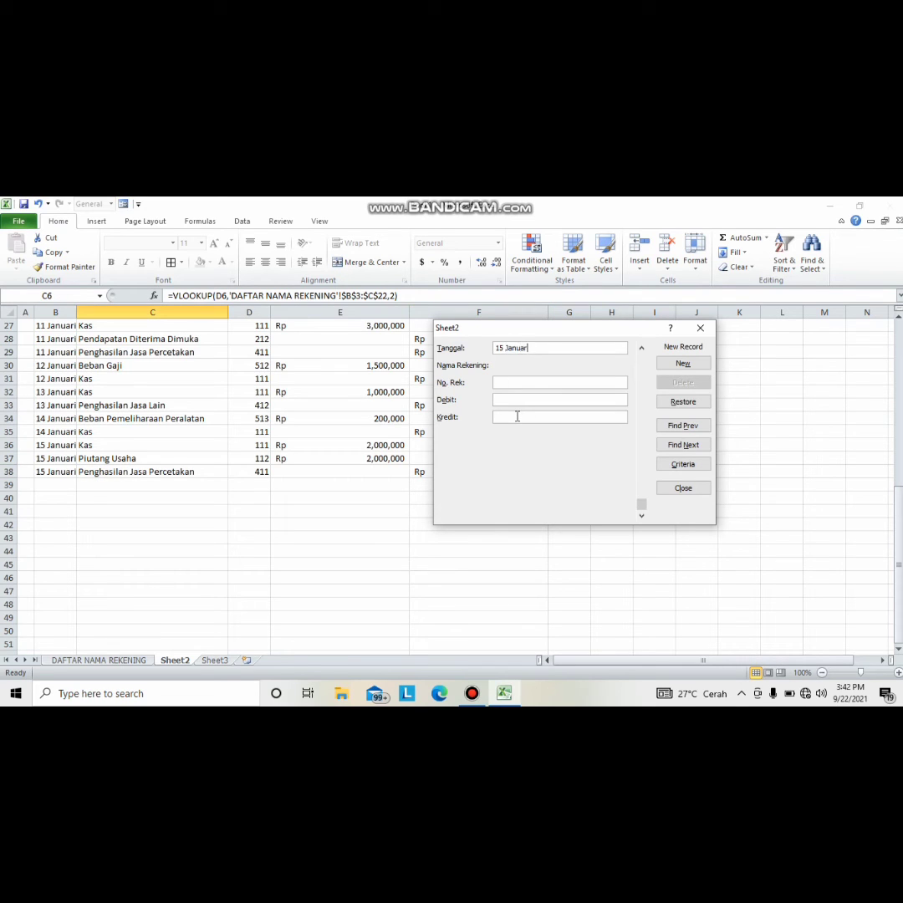
text(i 2011)
click(508, 383)
text(111)
click(506, 399)
text(1,0)
text(00,)
text(000000)
key(Return)
- Add a form record with Tanggal 15 Januari 2011, No. Rek 412 and Kredit 1000000
text(15 Ja)
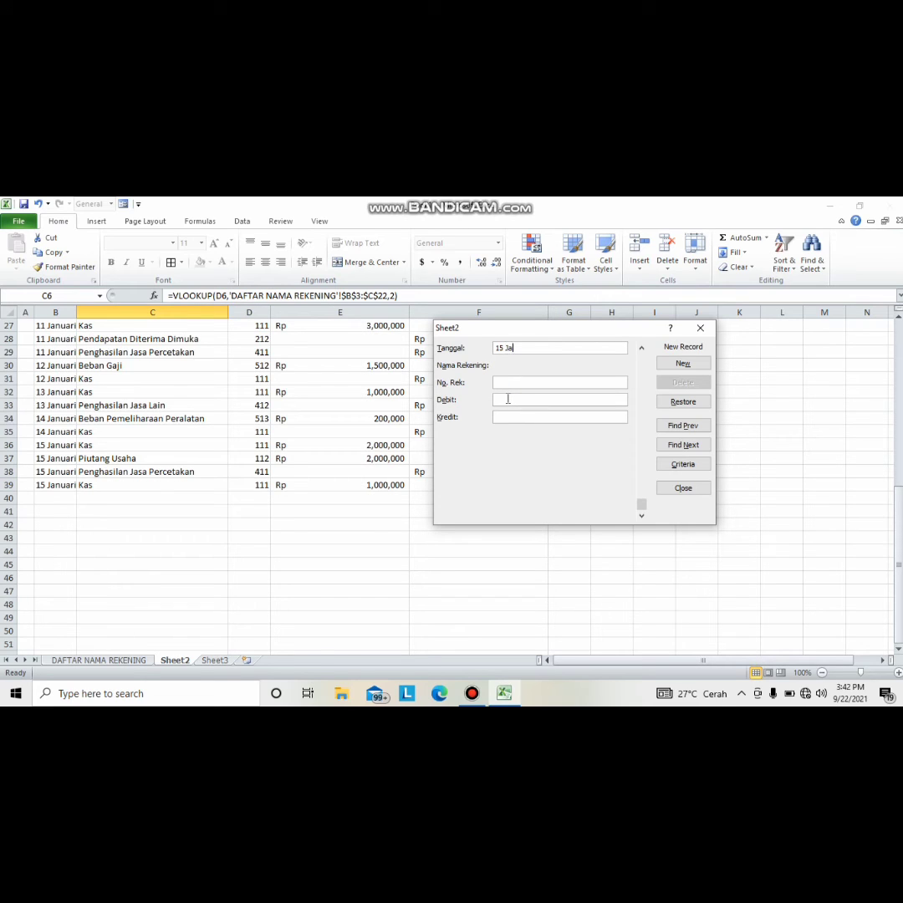
text(nuari 2011)
click(502, 384)
text(412)
click(505, 417)
text(1000000)
key(Return)
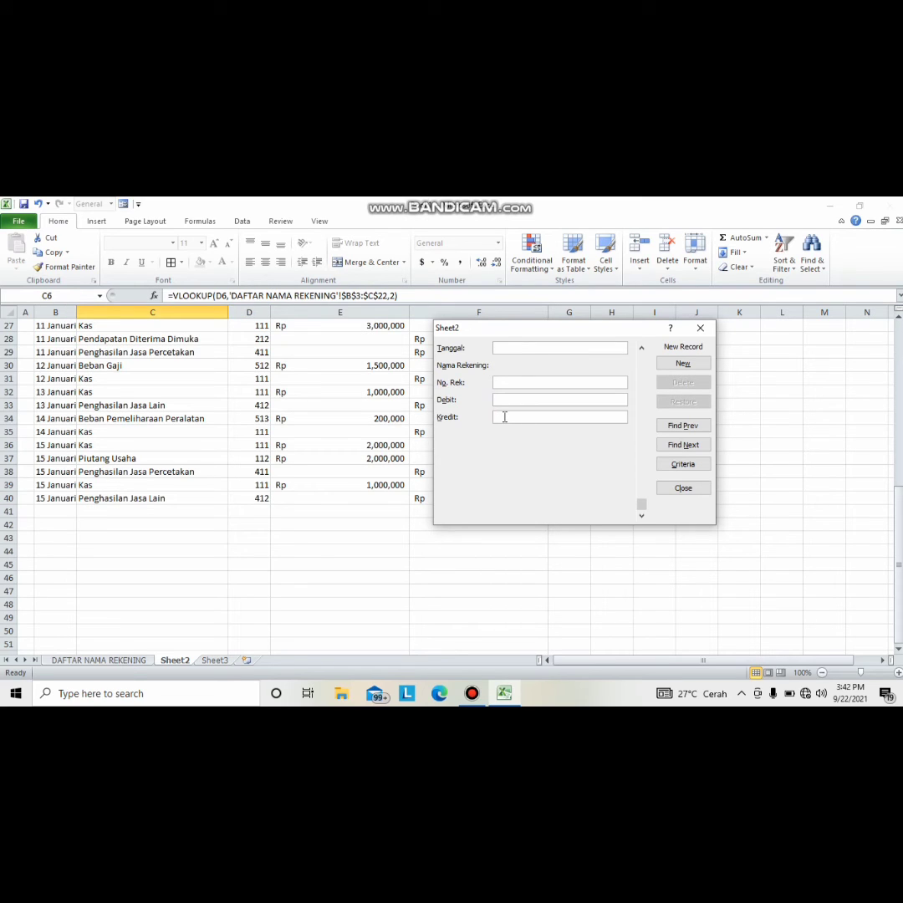
- Add a form record with Tanggal 17 Januari 2011, No. Rek 515 and Debit 300000
text(17 Janua)
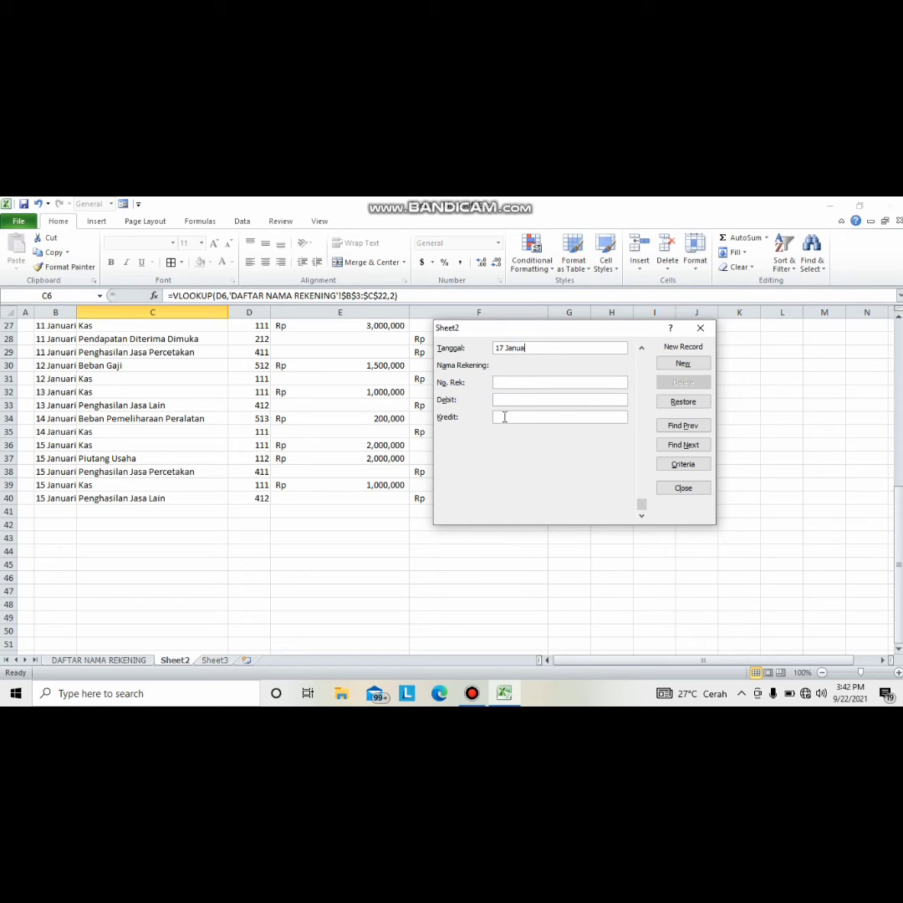
text(ri 2011)
click(504, 382)
text(513)
click(505, 397)
text(300000)
key(Return)
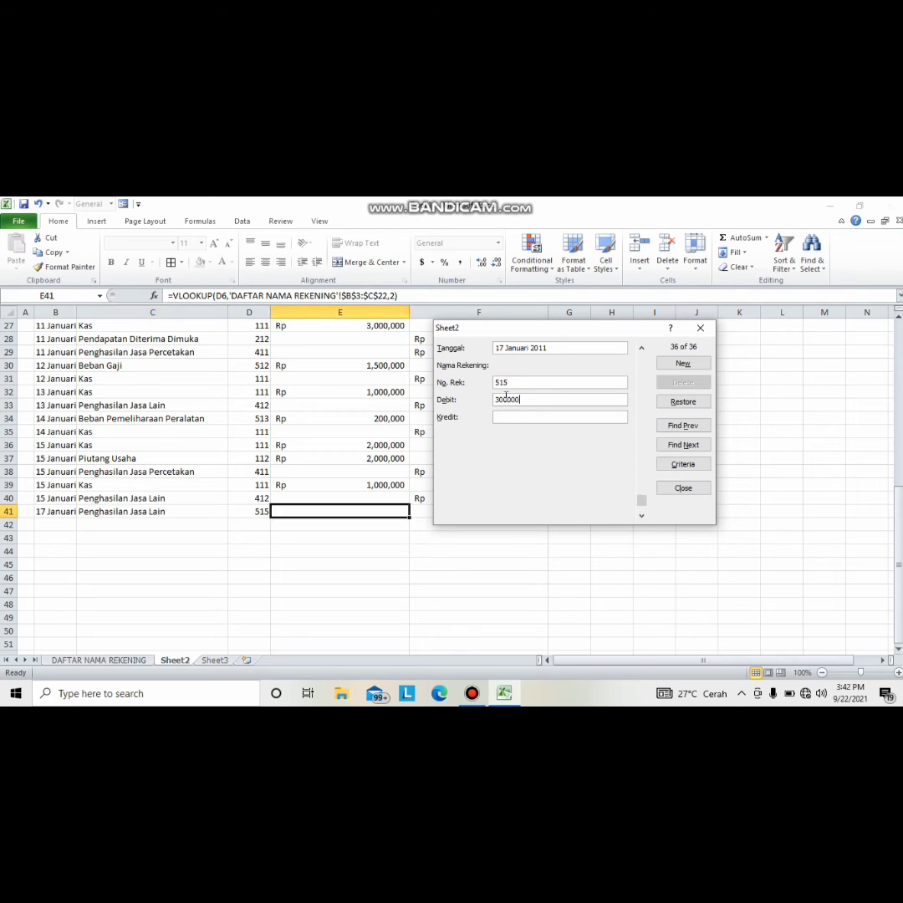
- Add a form record with Tanggal 17 Januari 2011, No. Rek 111 and Kredit 300000
text(17 Janu)
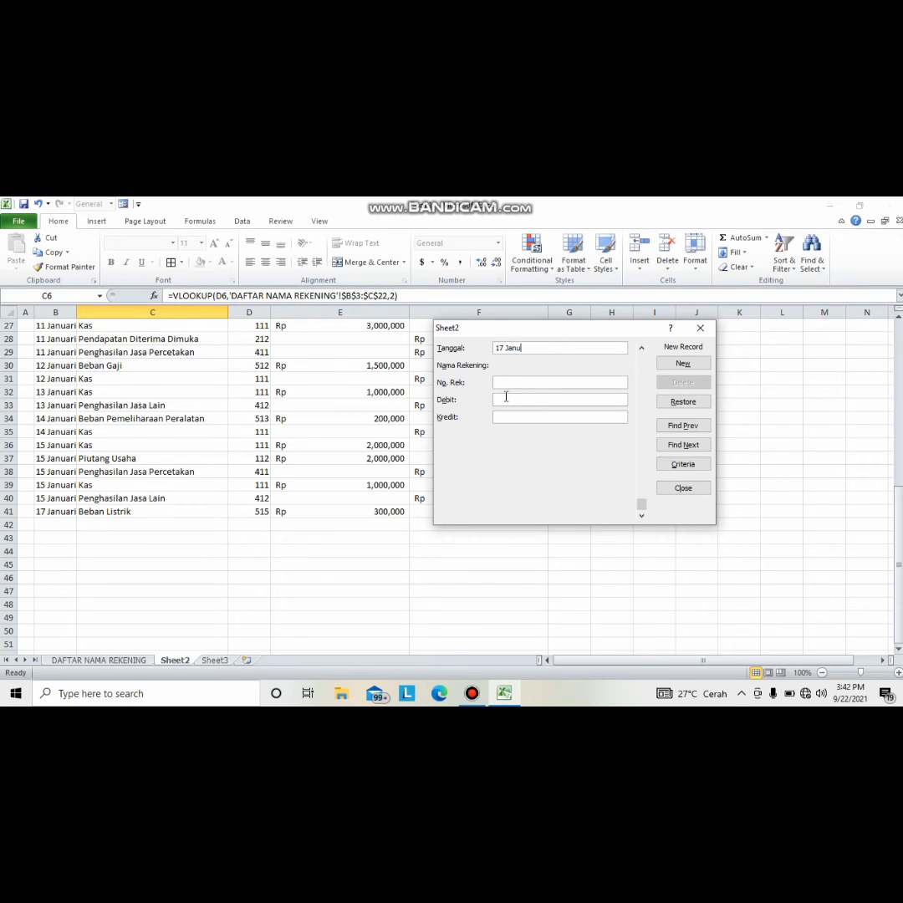
text(ari 2011)
click(501, 382)
text(111)
click(499, 418)
text(300,000)
key(Return)
- Add a form record with Tanggal 18 Januari 2011, No. Rek 516 and Debit 240000
text(1)
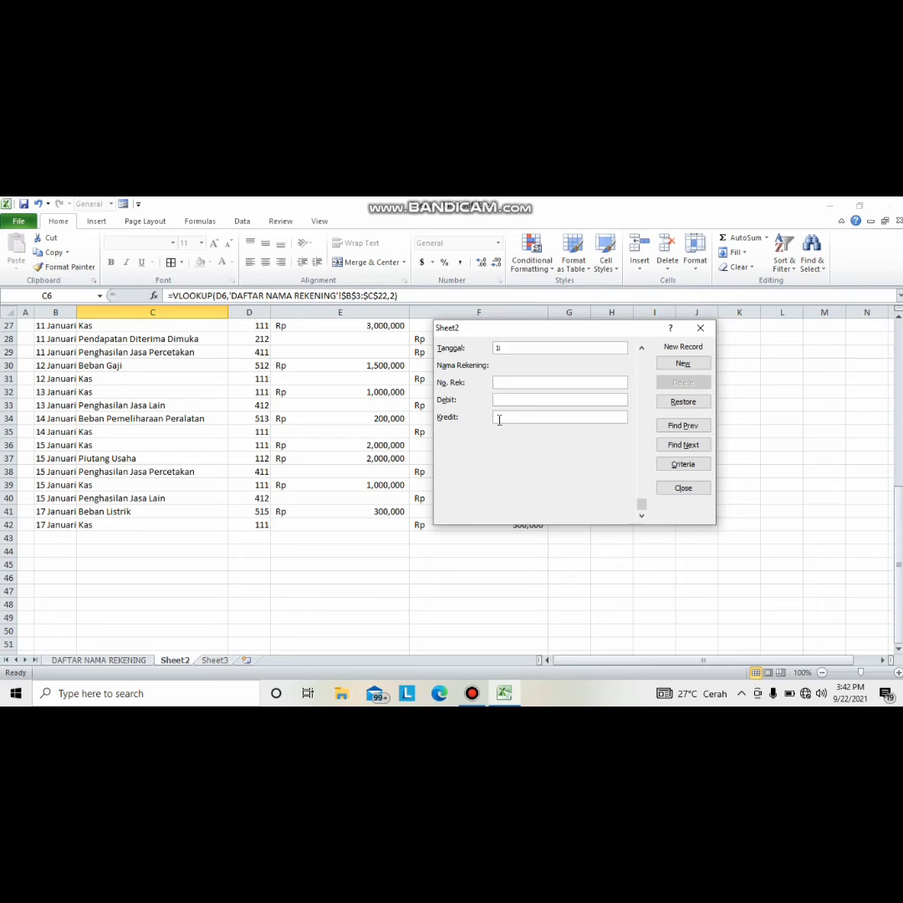
text(8 Januari 2011)
click(500, 383)
text(516)
click(502, 399)
text(200000)
key(Return)
- Add a form record with Tanggal 18 Januari 2011, No. Rek 111 and Kredit 240000
text(18 J)
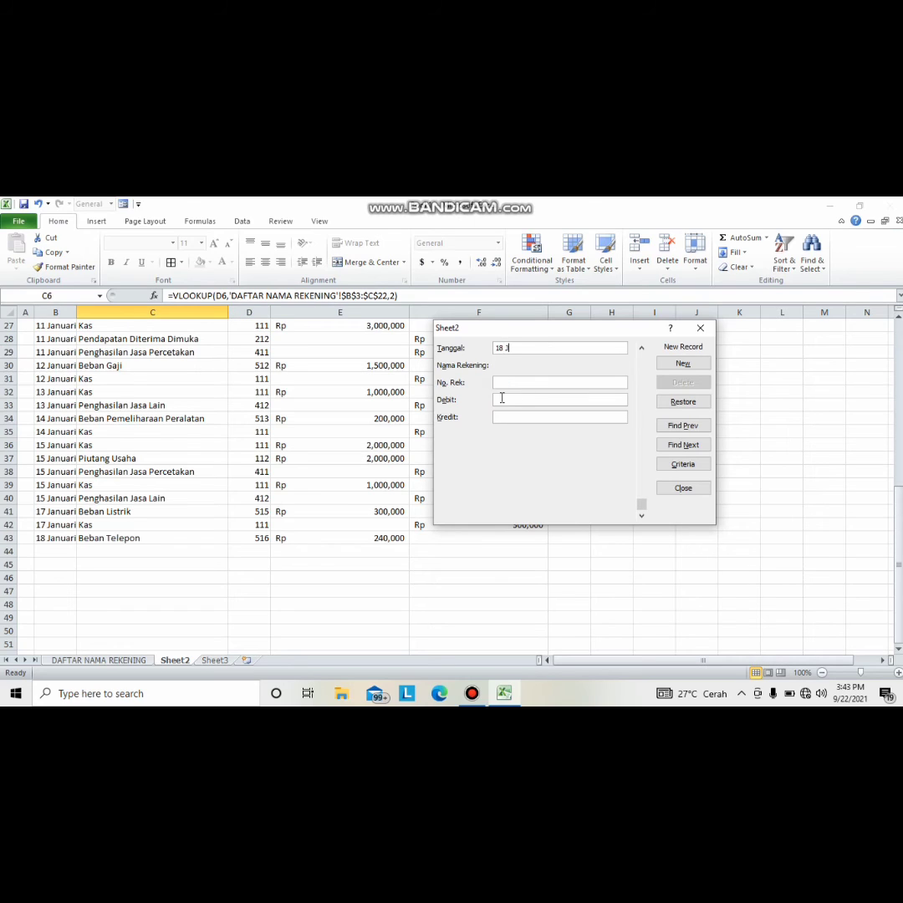
text(anuari 2011)
click(503, 384)
text(111)
click(500, 415)
text(240000)
key(Return)
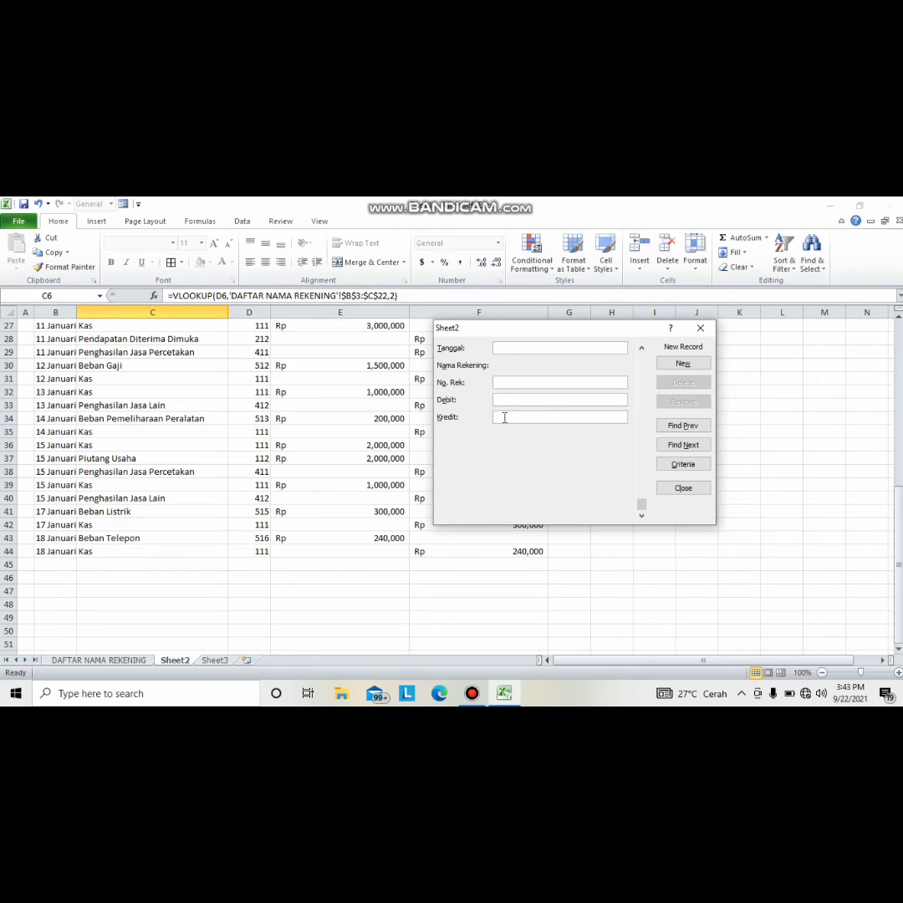
- Add a form record with Tanggal 19 Januari 2011, No. Rek 111 and Debit 6000000
text(19 Januari)
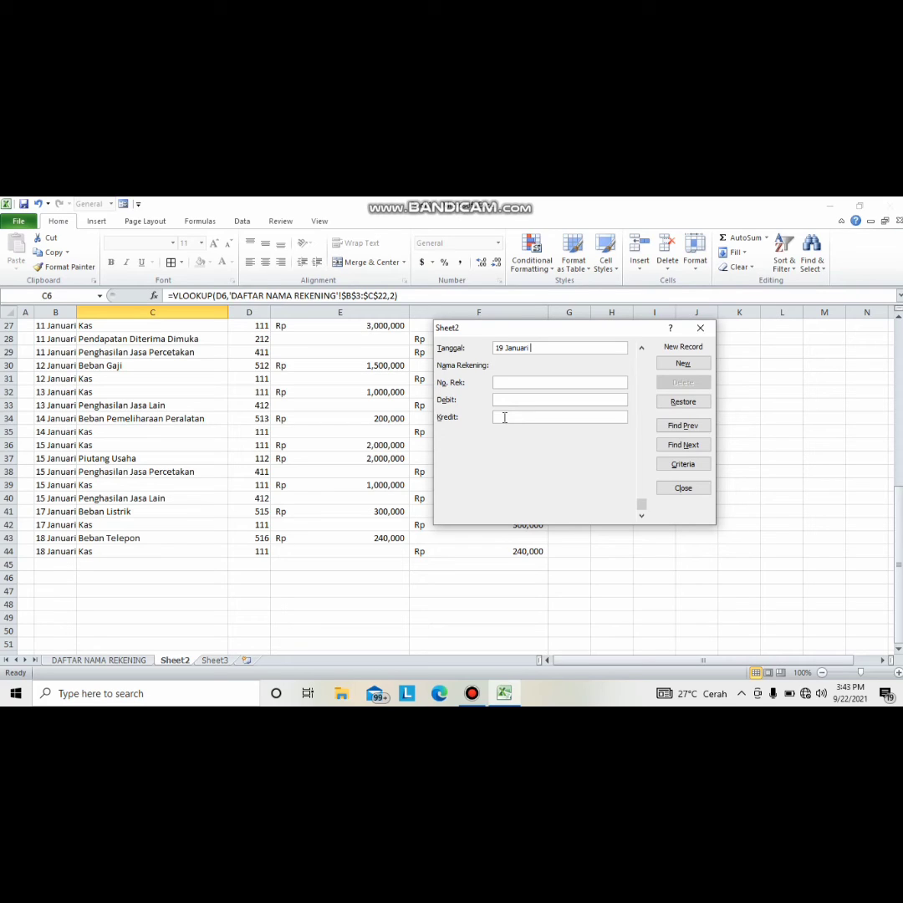
text(2011)
click(507, 383)
text(111)
click(502, 398)
text(6000000)
key(Return)
- Add a form record with Tanggal 19 Januari 2011, No. Rek 411 and Kredit 6000000
text(19 )
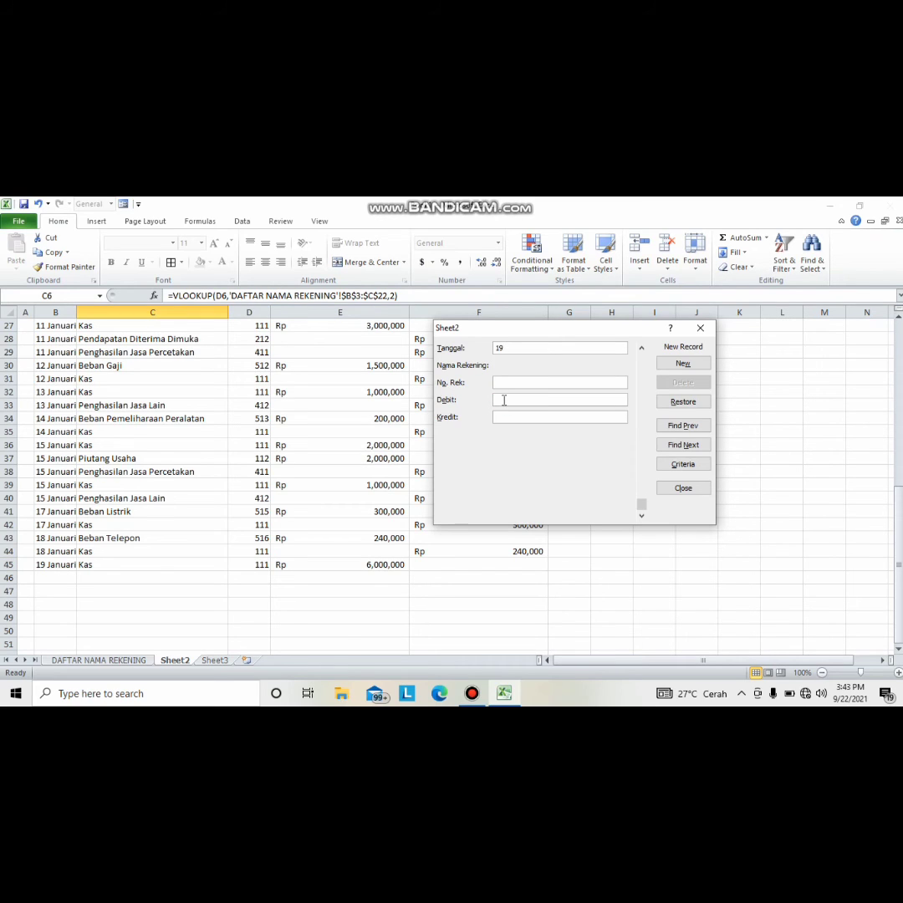
text(Januari 2011)
click(498, 382)
text(411)
click(499, 416)
text(6000000)
key(Return)
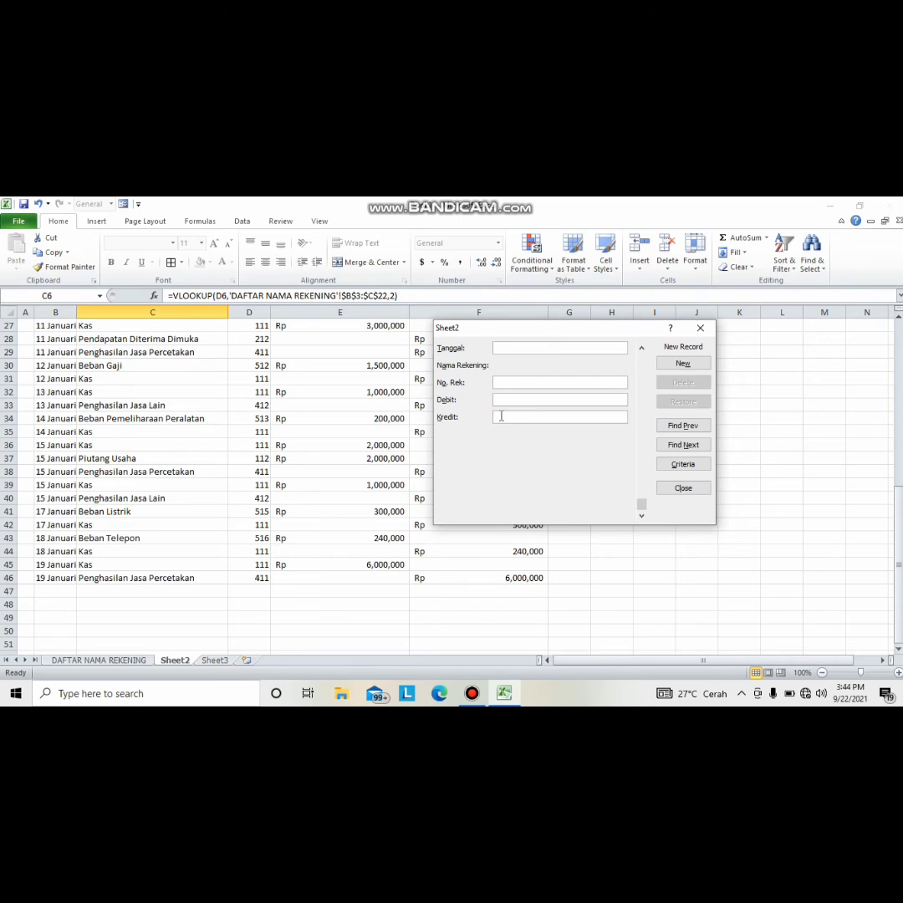
- Add a form record with Tanggal 20 Januari 2011, No. Rek 114 and Debit 2000000
text(20 Januari 2011)
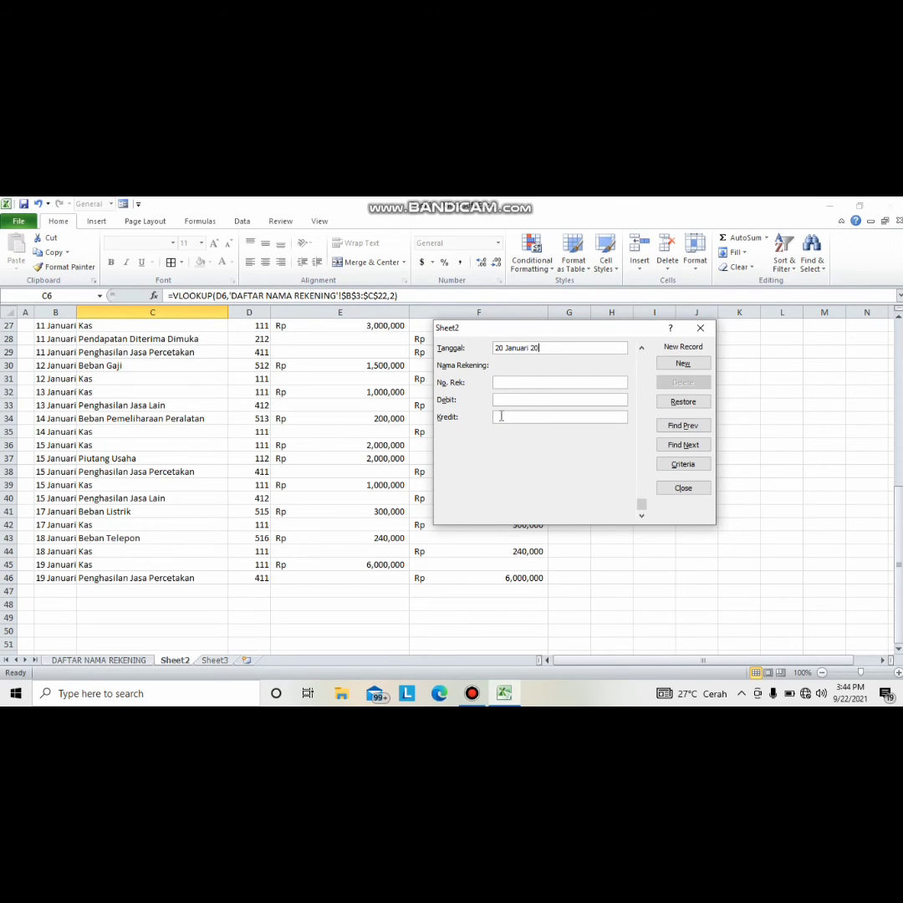
click(510, 381)
text(114)
click(513, 399)
text(2,000,)
text(000000)
key(Return)
- Add a form record with Tanggal 20 Januari 2011, No. Rek 111 and Kredit 2000000
text(2)
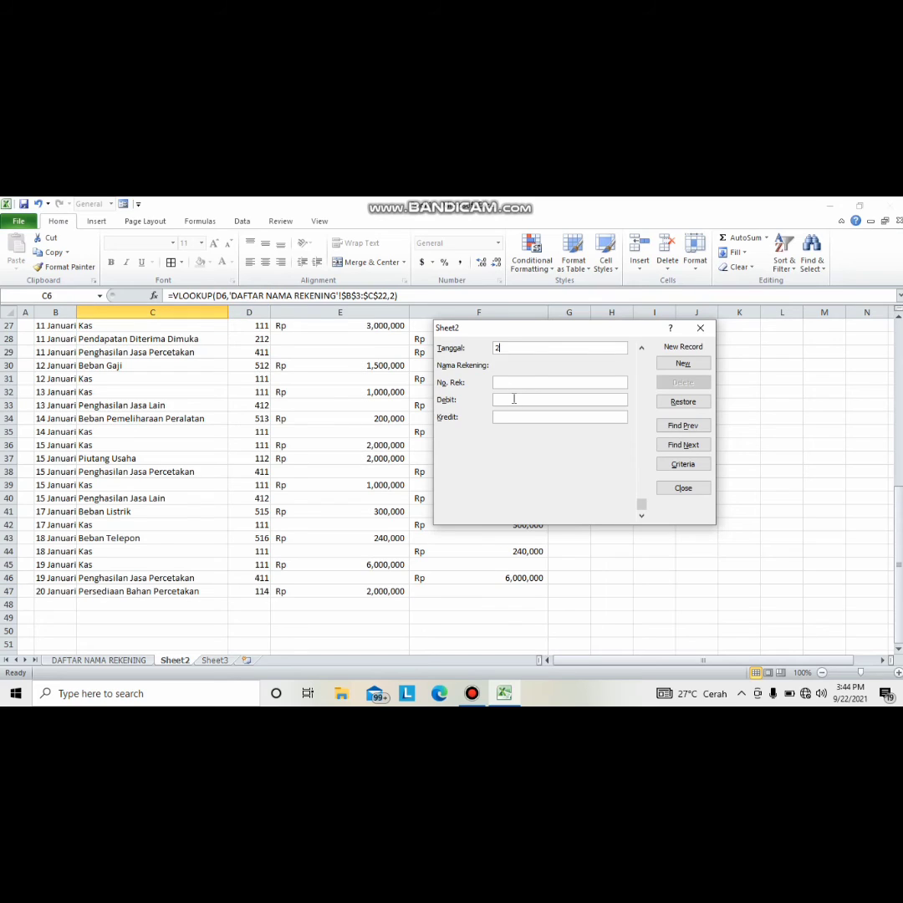
text(0 Januari 2011)
click(507, 382)
text(111)
click(507, 415)
text(2000000)
key(Return)
- Add a form record with Tanggal 21 Januari 2011, No. Rek 111 and Debit 7000000
text(21)
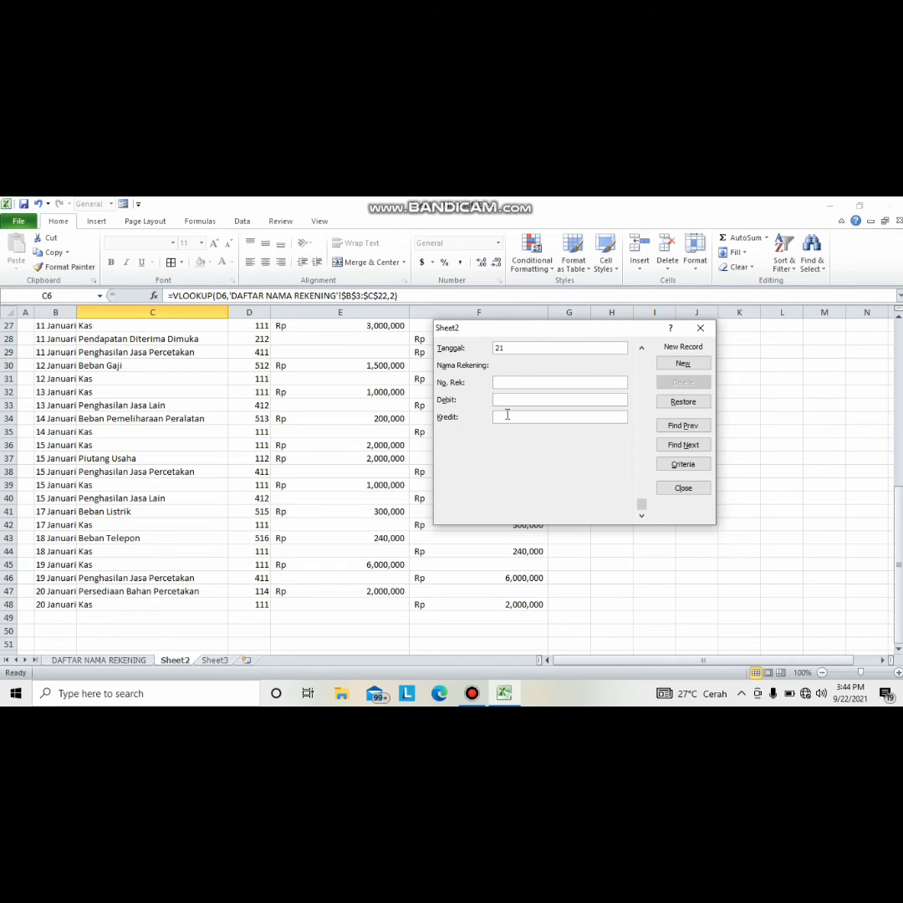
text( Januari 2011)
click(500, 383)
text(111)
click(501, 399)
text(7000000)
key(Return)
- Add a form record with Tanggal 21 Januari 2011, No. Rek 411 and Kredit 7000000
text(21)
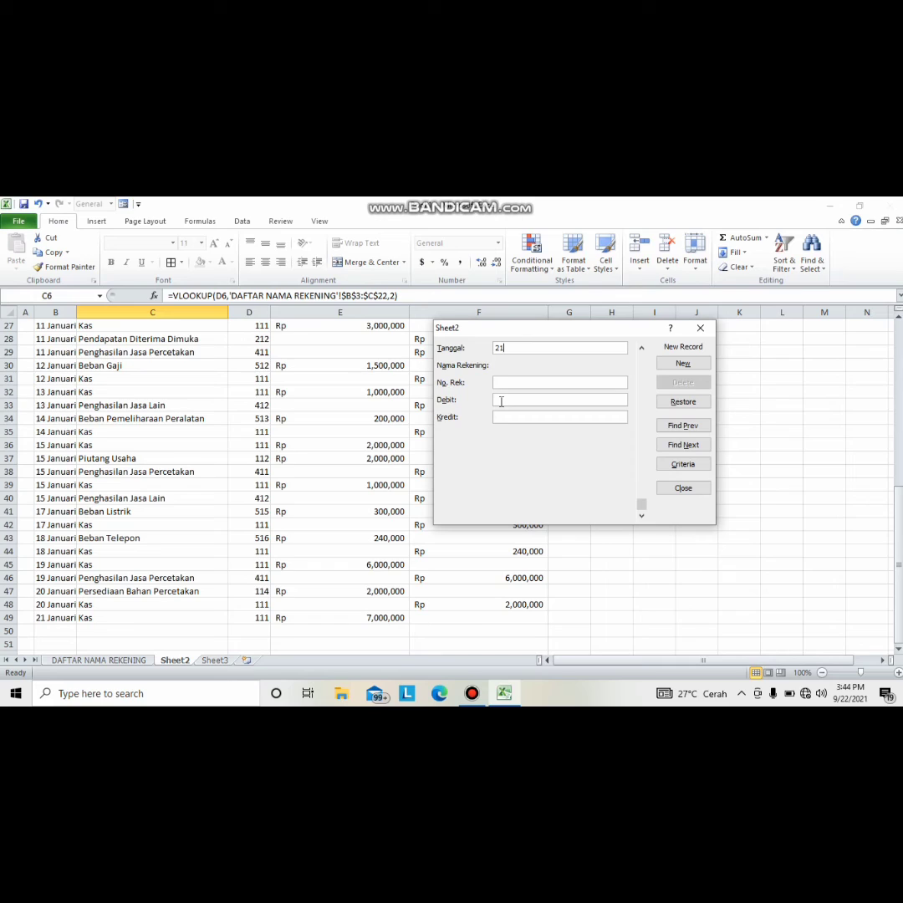
text(3)
key(BackSpace)
text(Januari 2011)
click(500, 382)
text(411)
click(500, 417)
text(7000000)
key(Return)
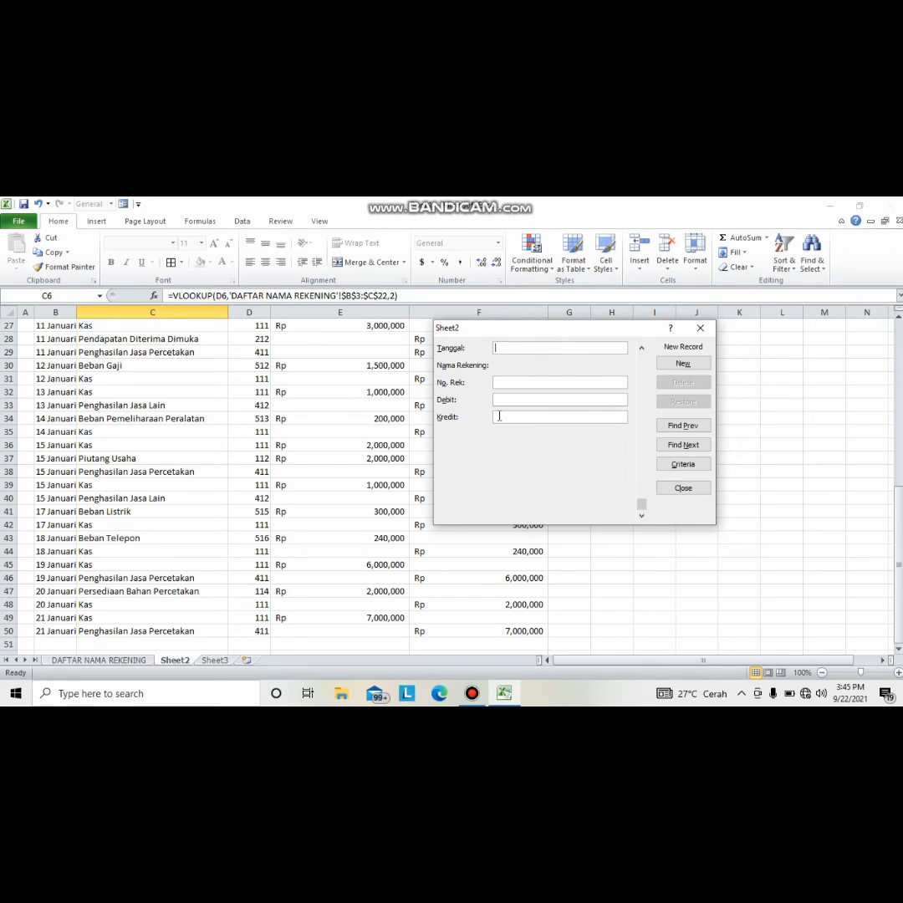
- Add a form record with Tanggal 22 Januari 2011, No. Rek 512 and Debit 1500000
text(22 Januari 2011)
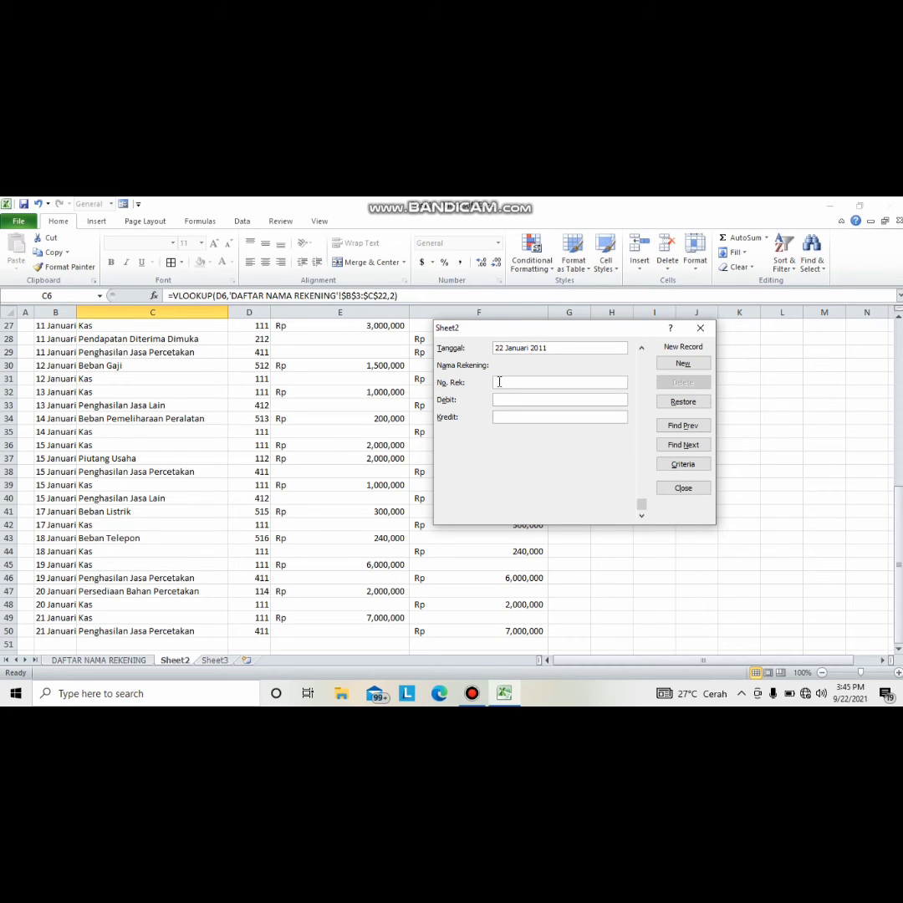
click(499, 381)
text(512)
click(502, 399)
text(1500000)
key(Return)
- Add a form record with Tanggal 22 Januari 2011, No. Rek 111 and Kredit 1500000
text(22 Jan)
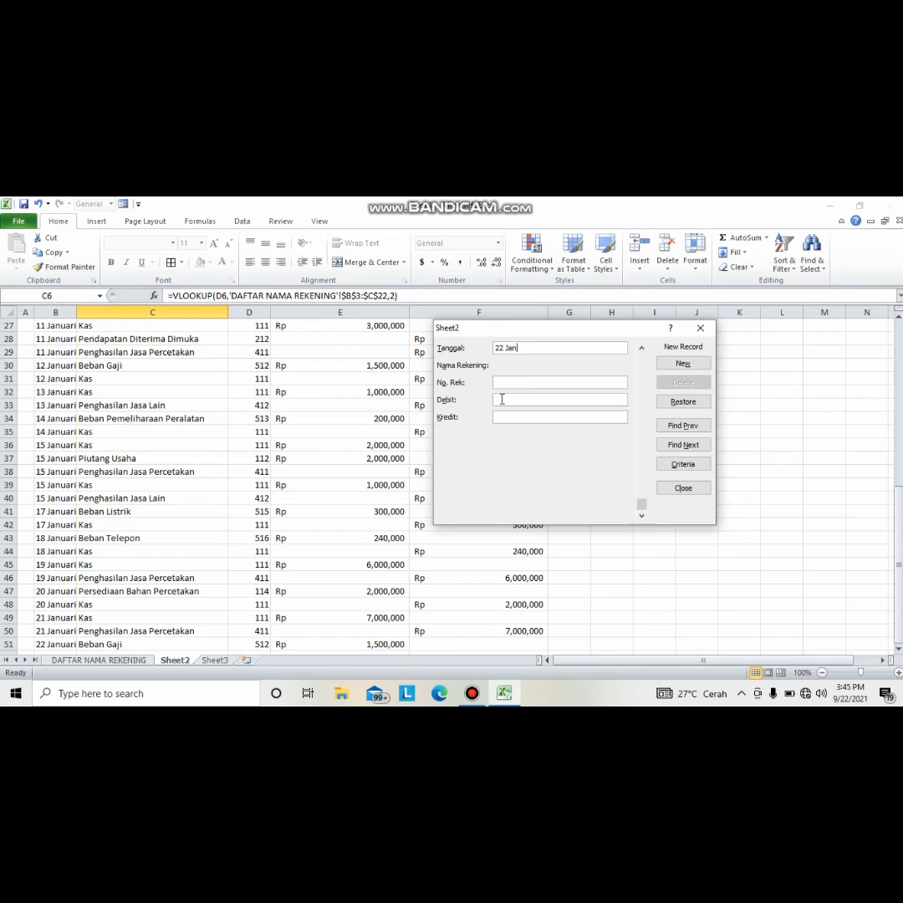
text(uari 2011)
click(499, 381)
text(111)
click(501, 416)
text(1500000)
key(Return)
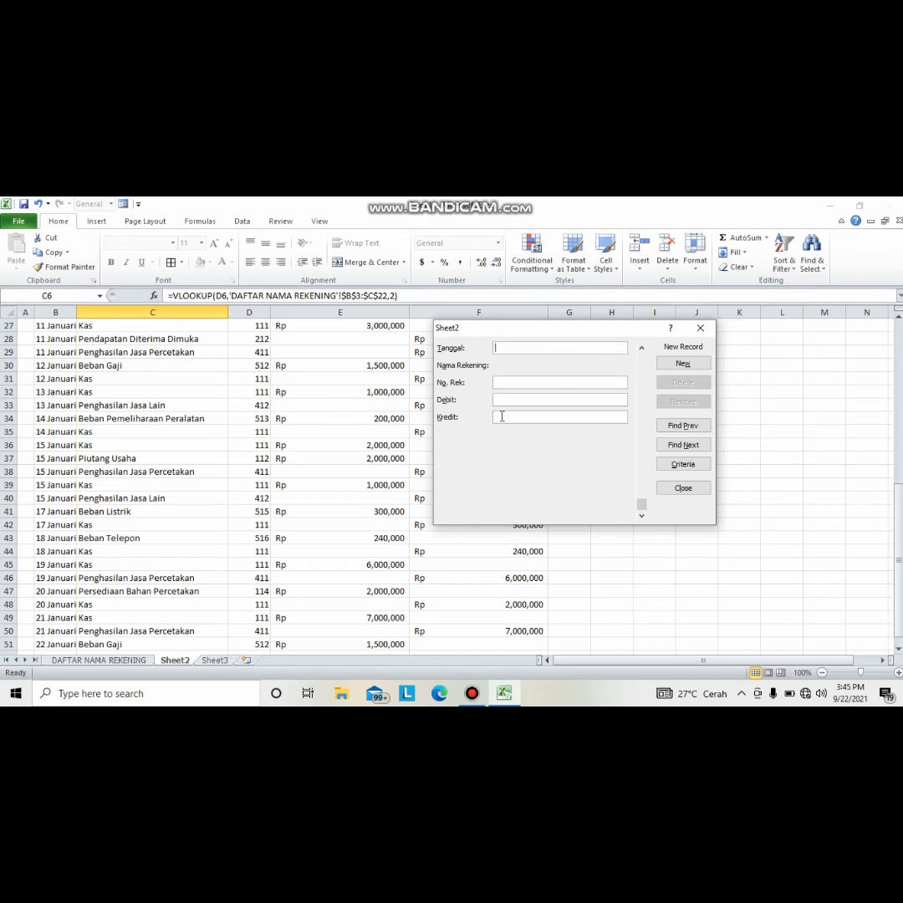
- Add a form record with Tanggal 22 Januari 2011, No. Rek 511 and Kredit 1500000
text(22 Januar)
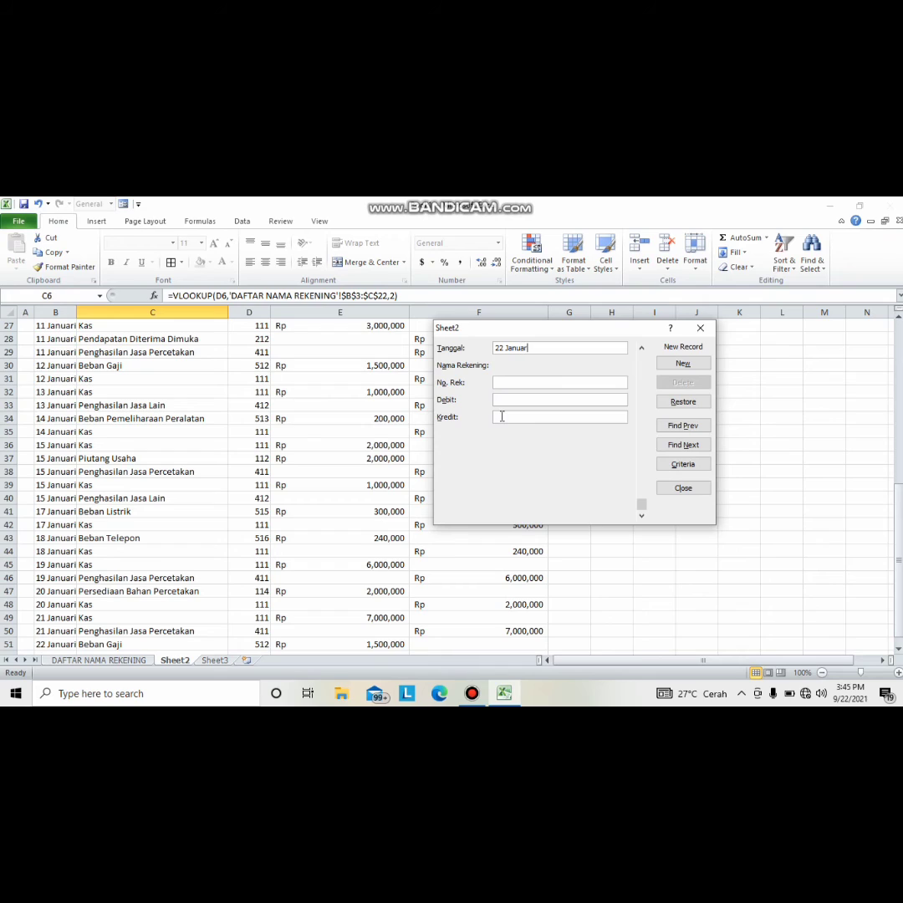
text(i 20115)
key(BackSpace)
click(500, 382)
text(511)
key(Delete)
text(1)
click(505, 416)
text(1500000)
key(Return)
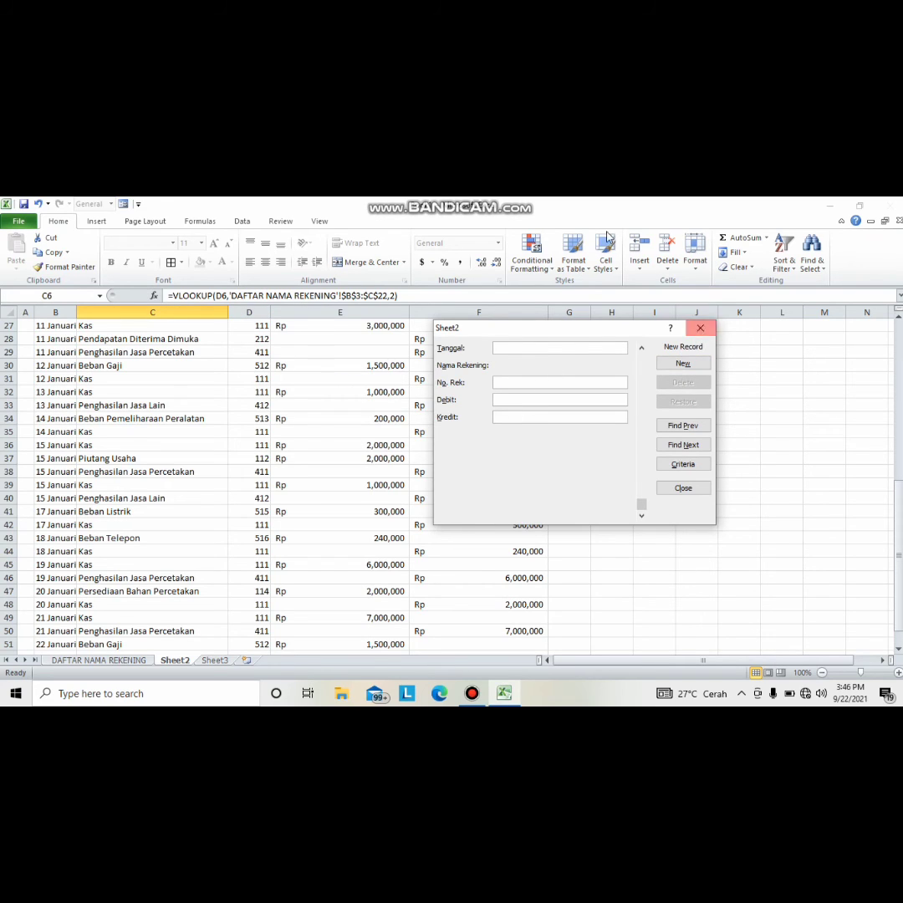
- Enter Tanggal 22 Januari 2011 in a new form record for the journal
click(515, 206)
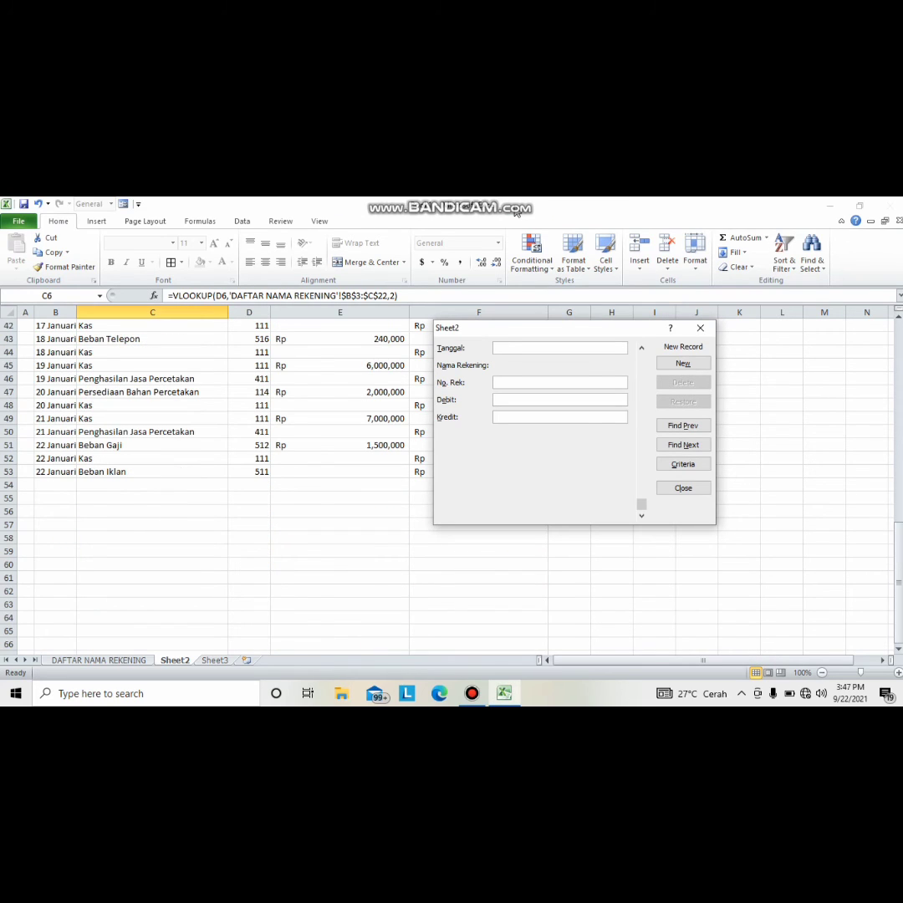
text(22 Januari 2011)
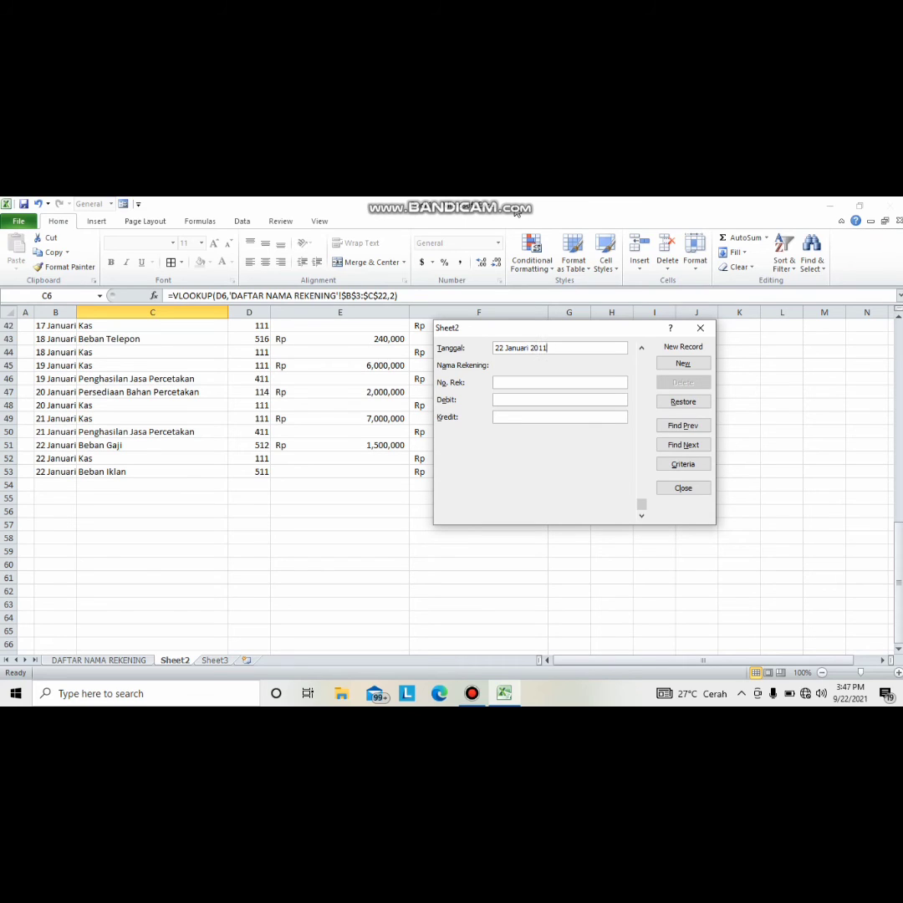